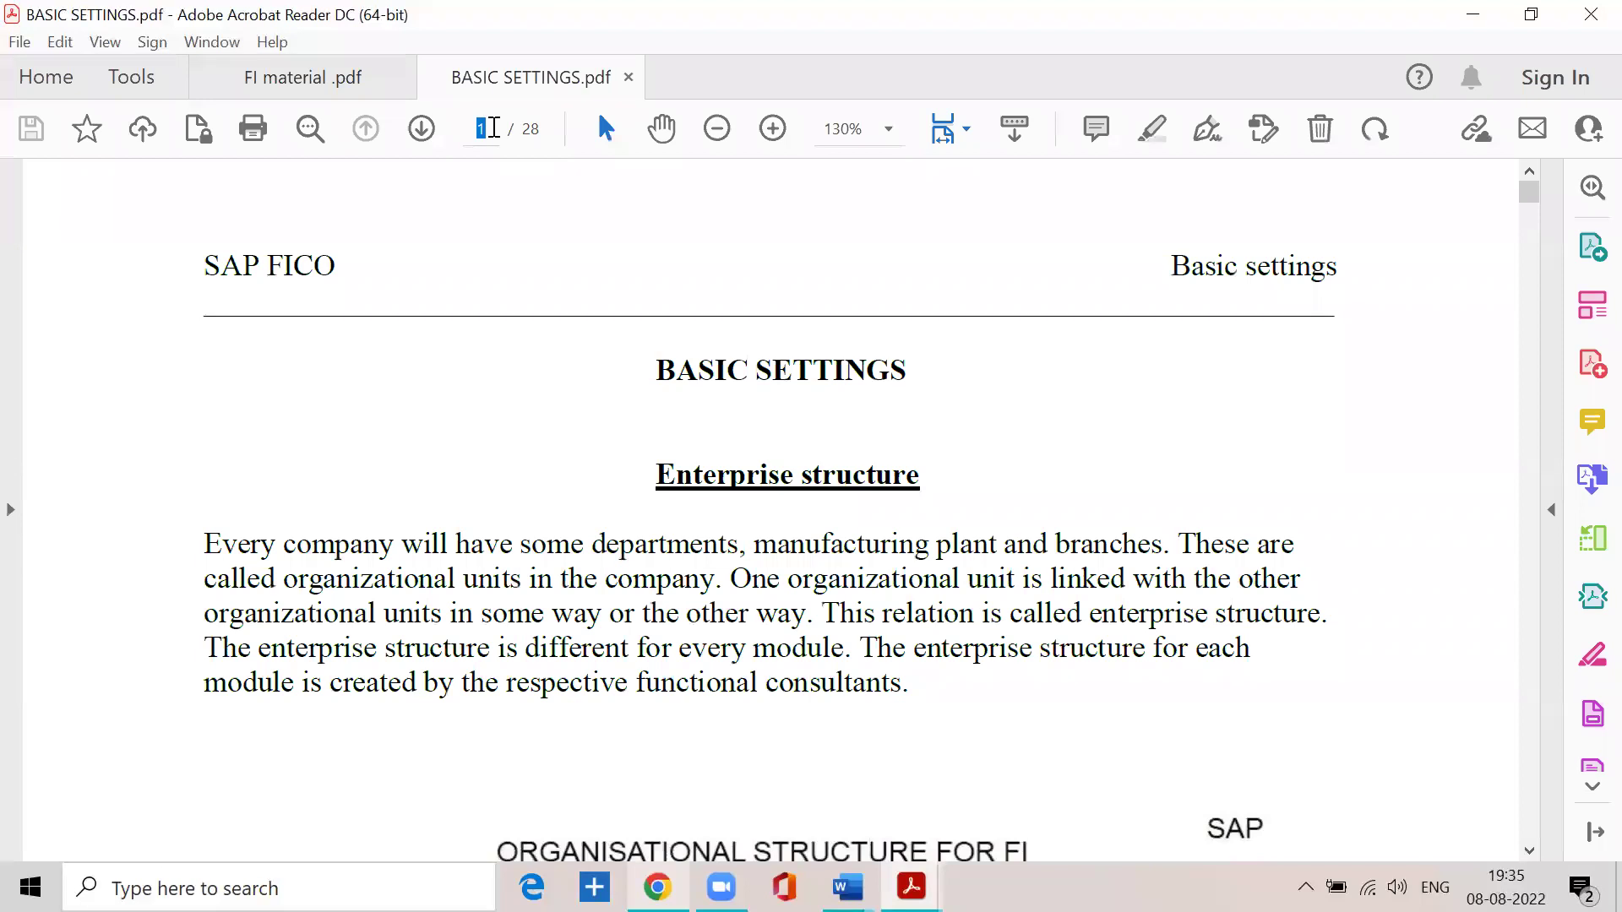
- Go to page 15 of BASIC SETTINGS.pdf and find the Step 3.4 heading for defining the retained earnings account
{"action": "type", "text": "15"}
{"action": "key", "text": "Return"}
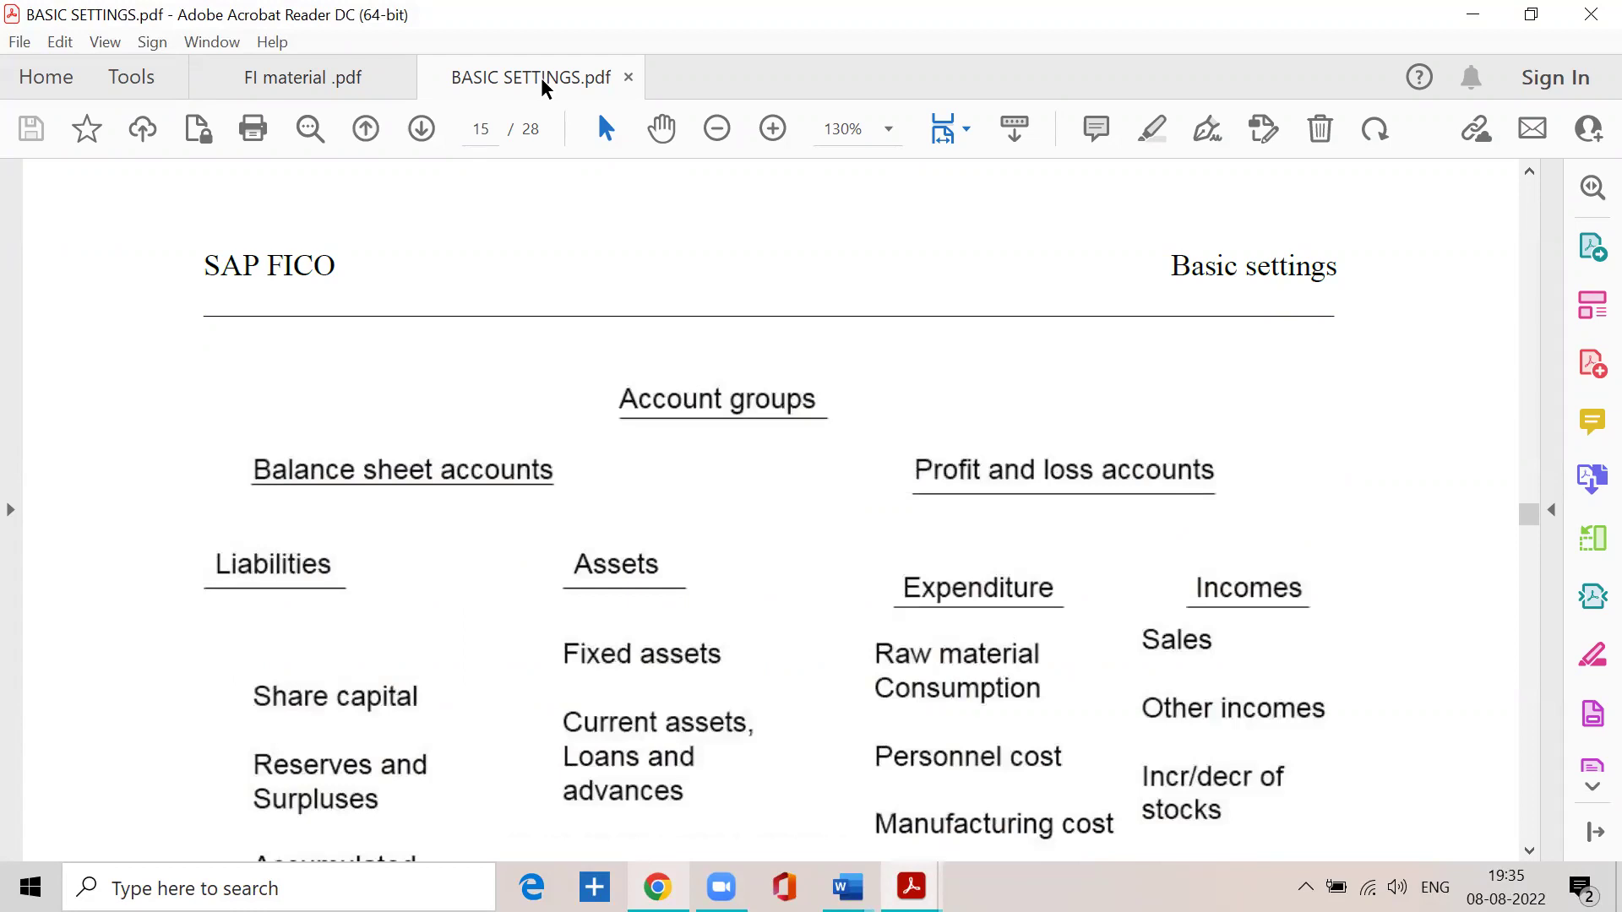
{"action": "scroll", "coordinate": [605, 390], "scroll_direction": "down", "scroll_amount": 10}
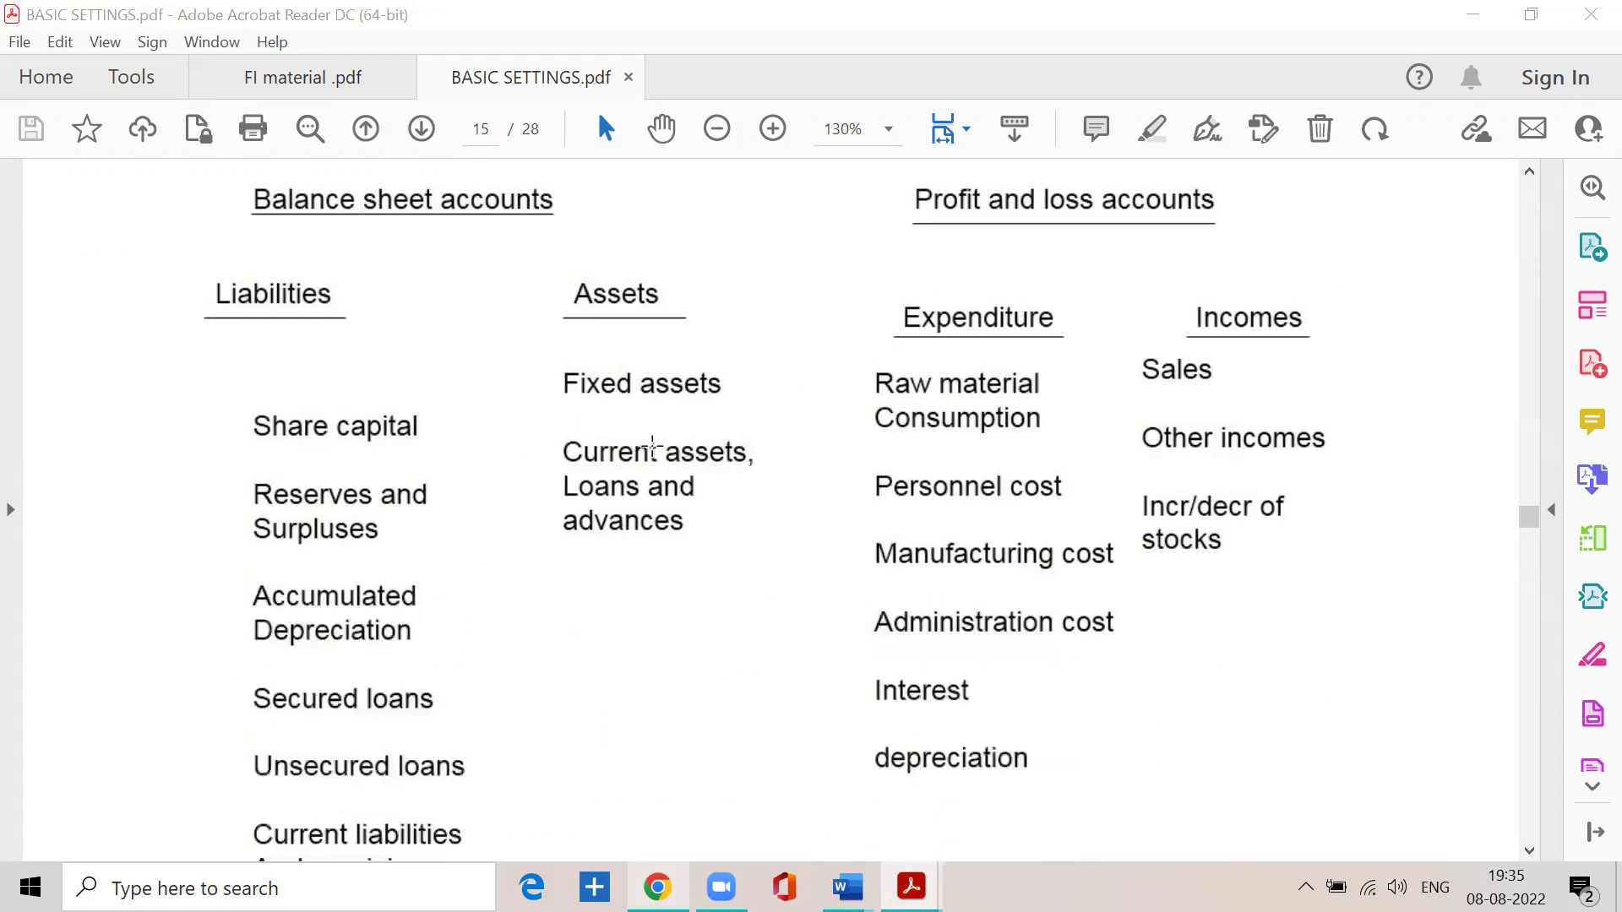
{"action": "scroll", "coordinate": [636, 454], "scroll_direction": "down", "scroll_amount": 15}
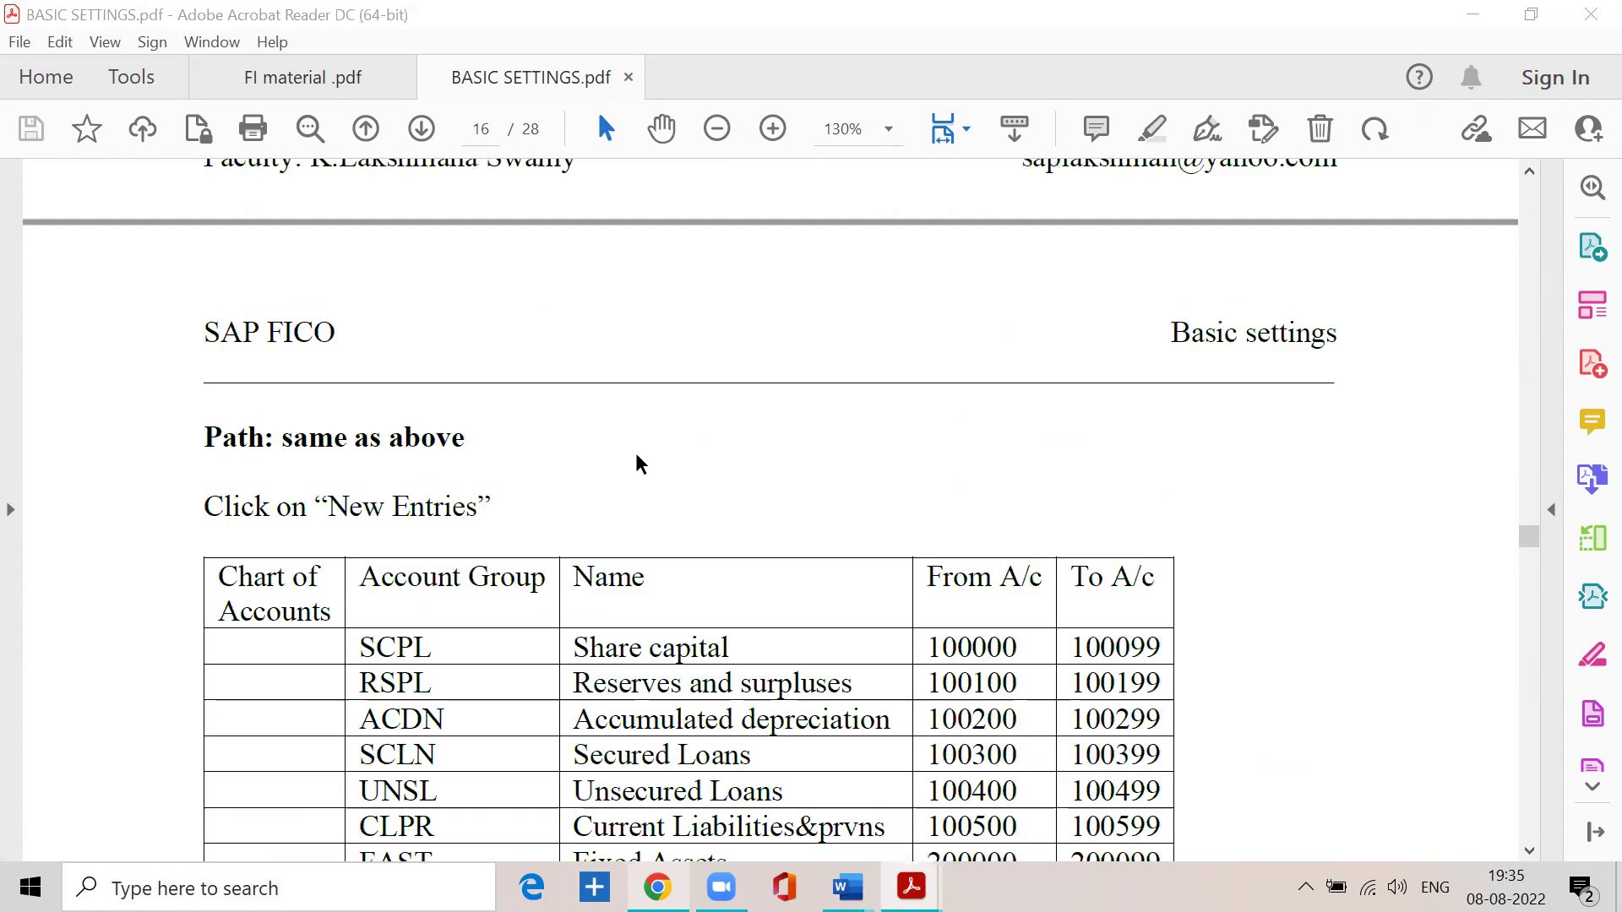
{"action": "scroll", "coordinate": [636, 454], "scroll_direction": "down", "scroll_amount": 5}
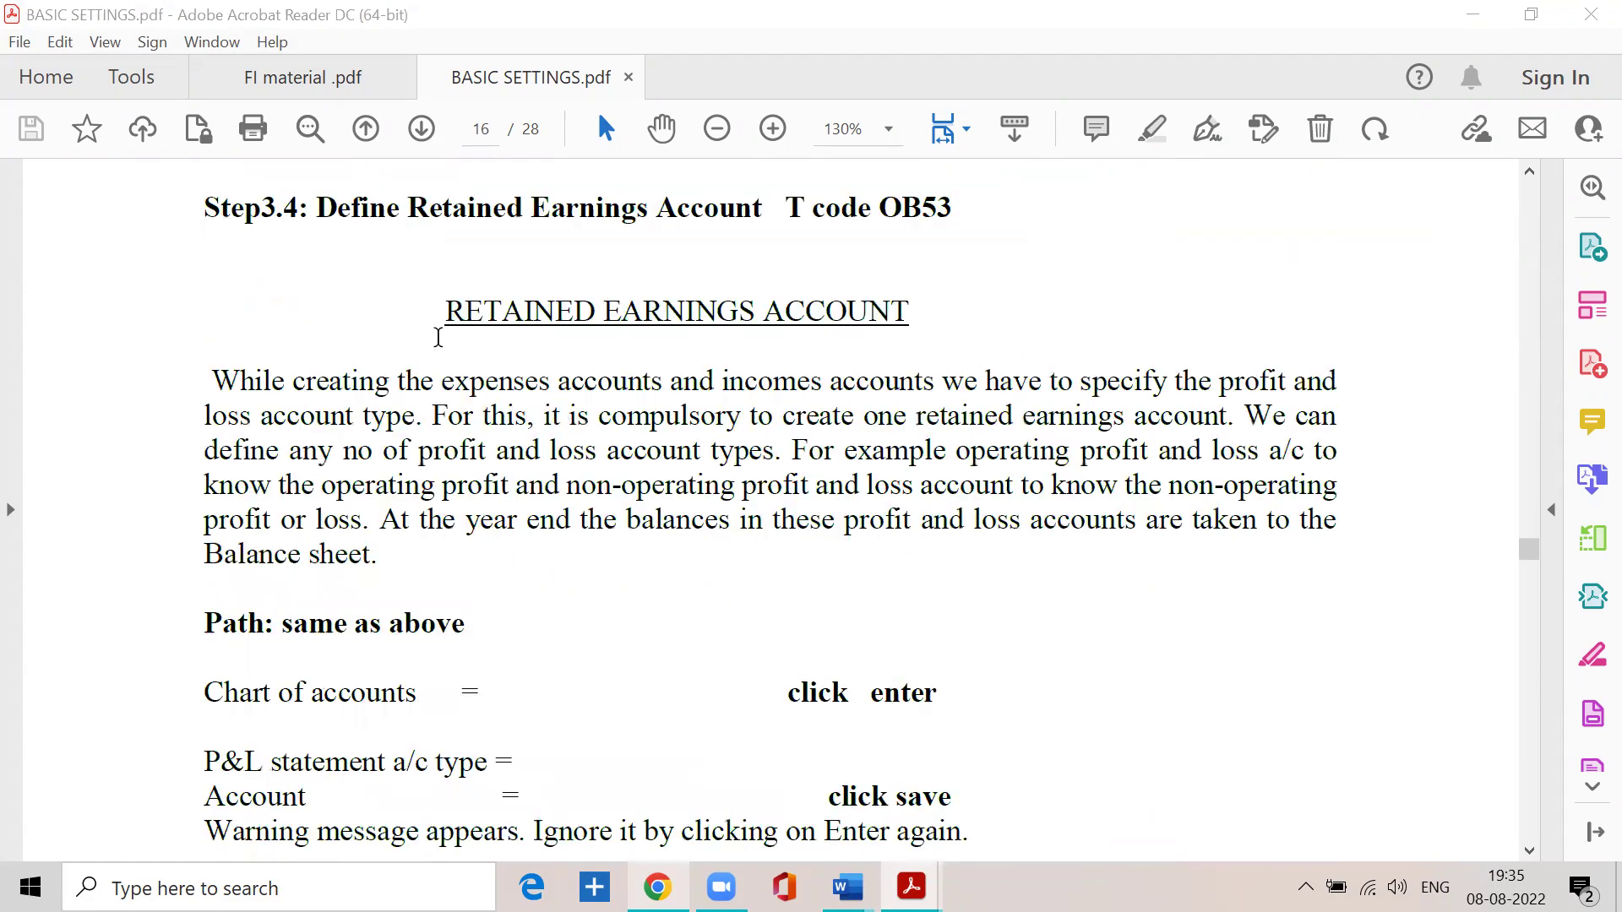
{"action": "left_click_drag", "start_coordinate": [309, 207], "coordinate": [960, 214]}
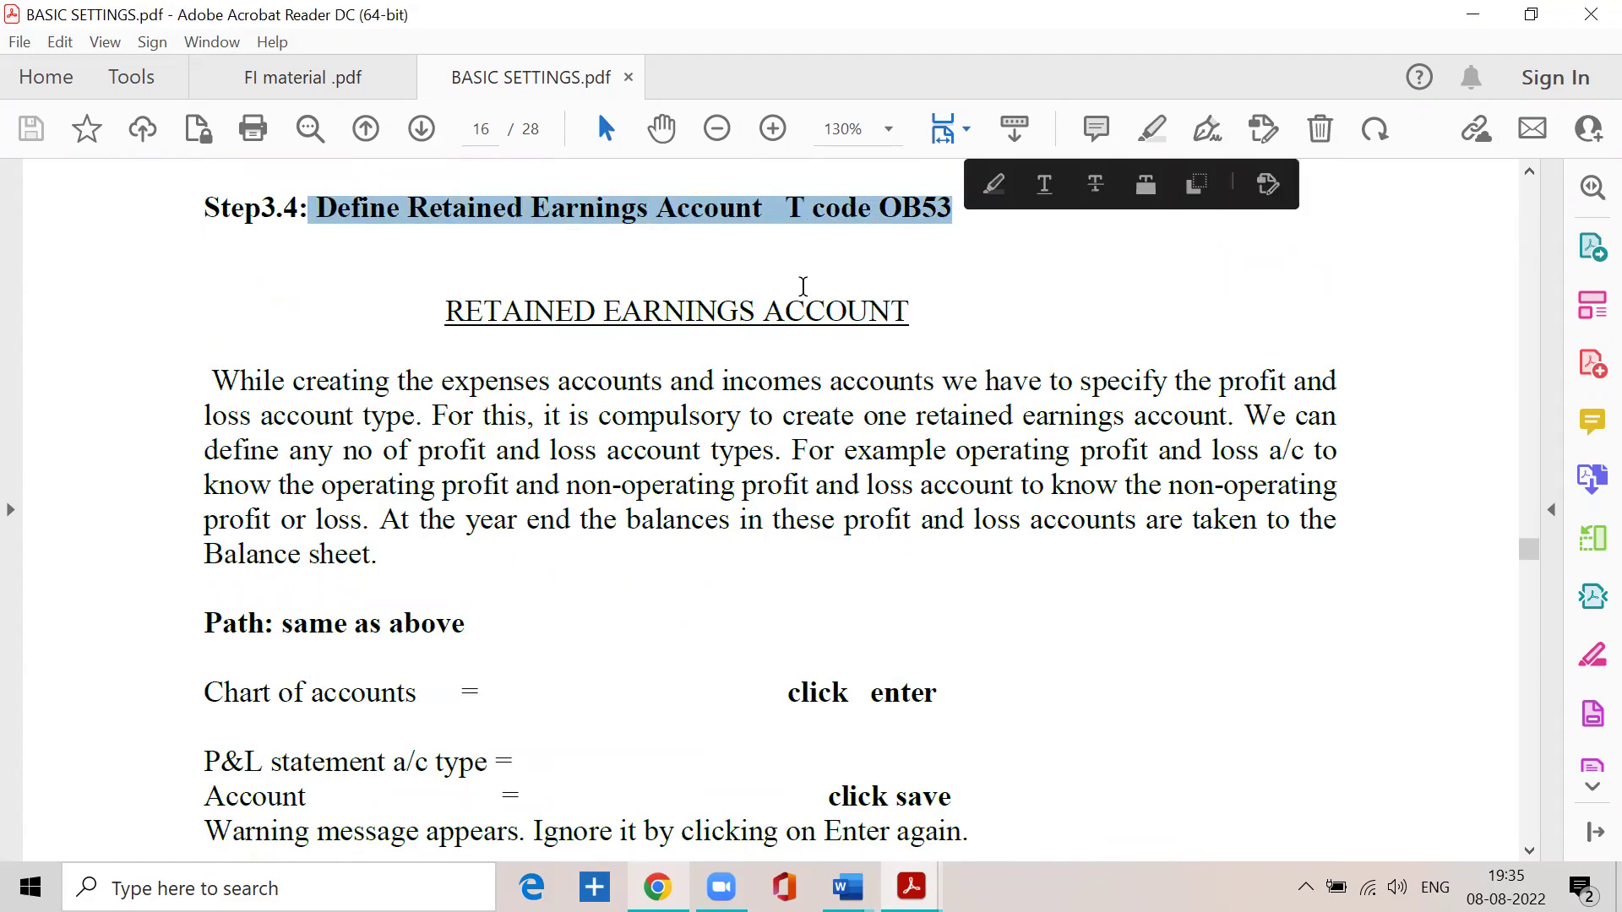
- Read the retained earnings account explanation sentence by sentence, through to the configuration path line
{"action": "left_click", "coordinate": [449, 306]}
{"action": "left_click_drag", "start_coordinate": [449, 306], "coordinate": [869, 322]}
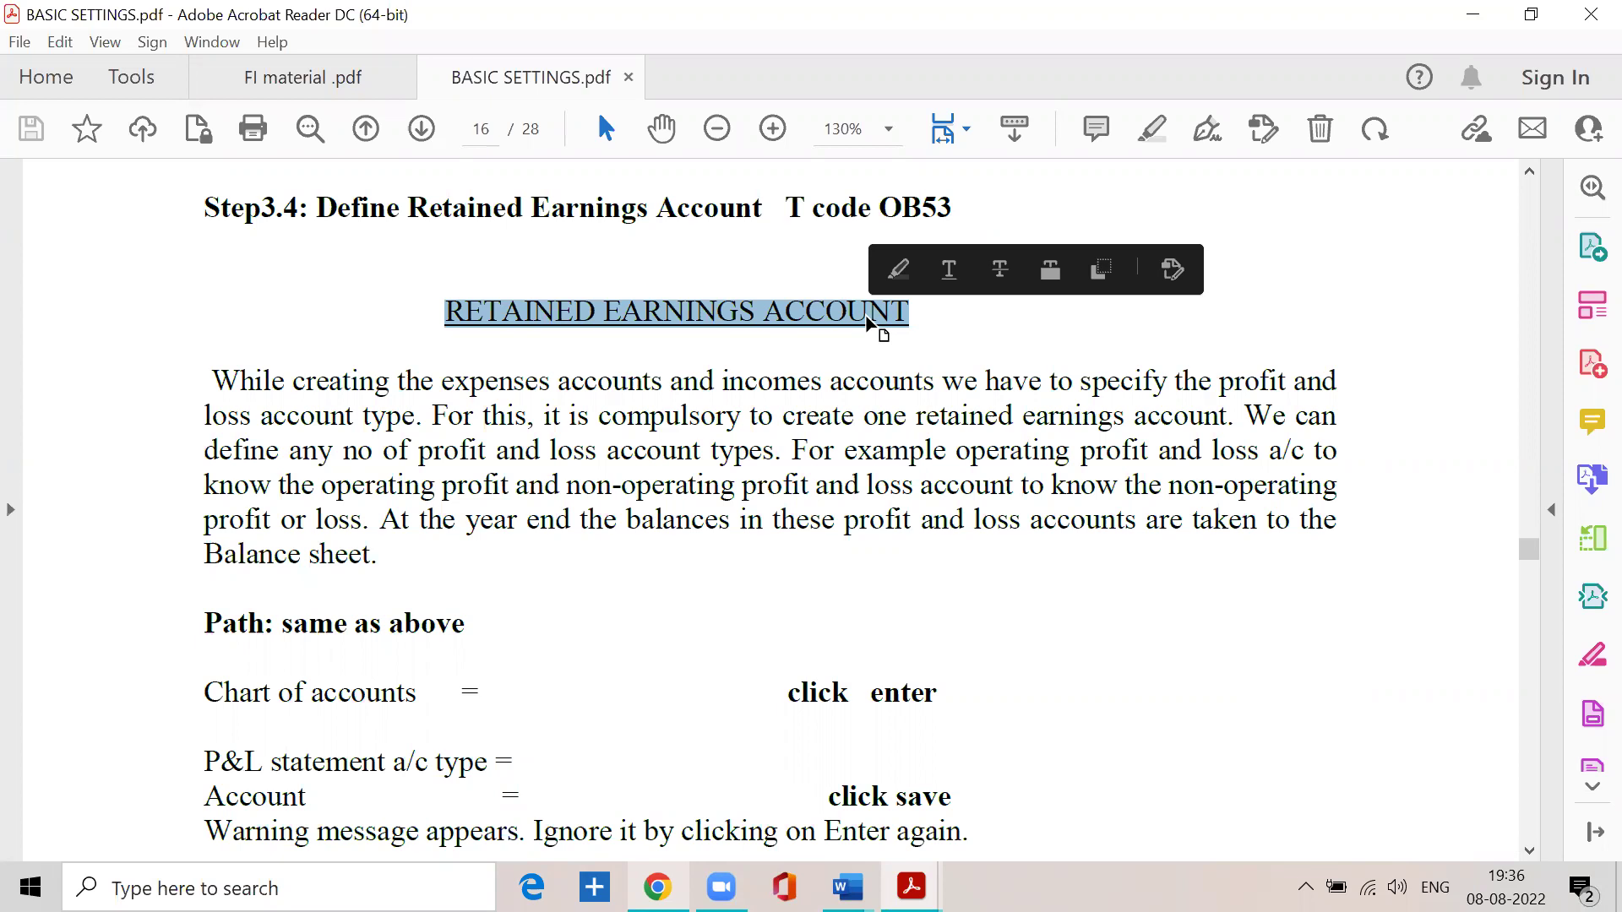
{"action": "left_click_drag", "start_coordinate": [557, 382], "coordinate": [1328, 382]}
{"action": "left_click", "coordinate": [410, 422]}
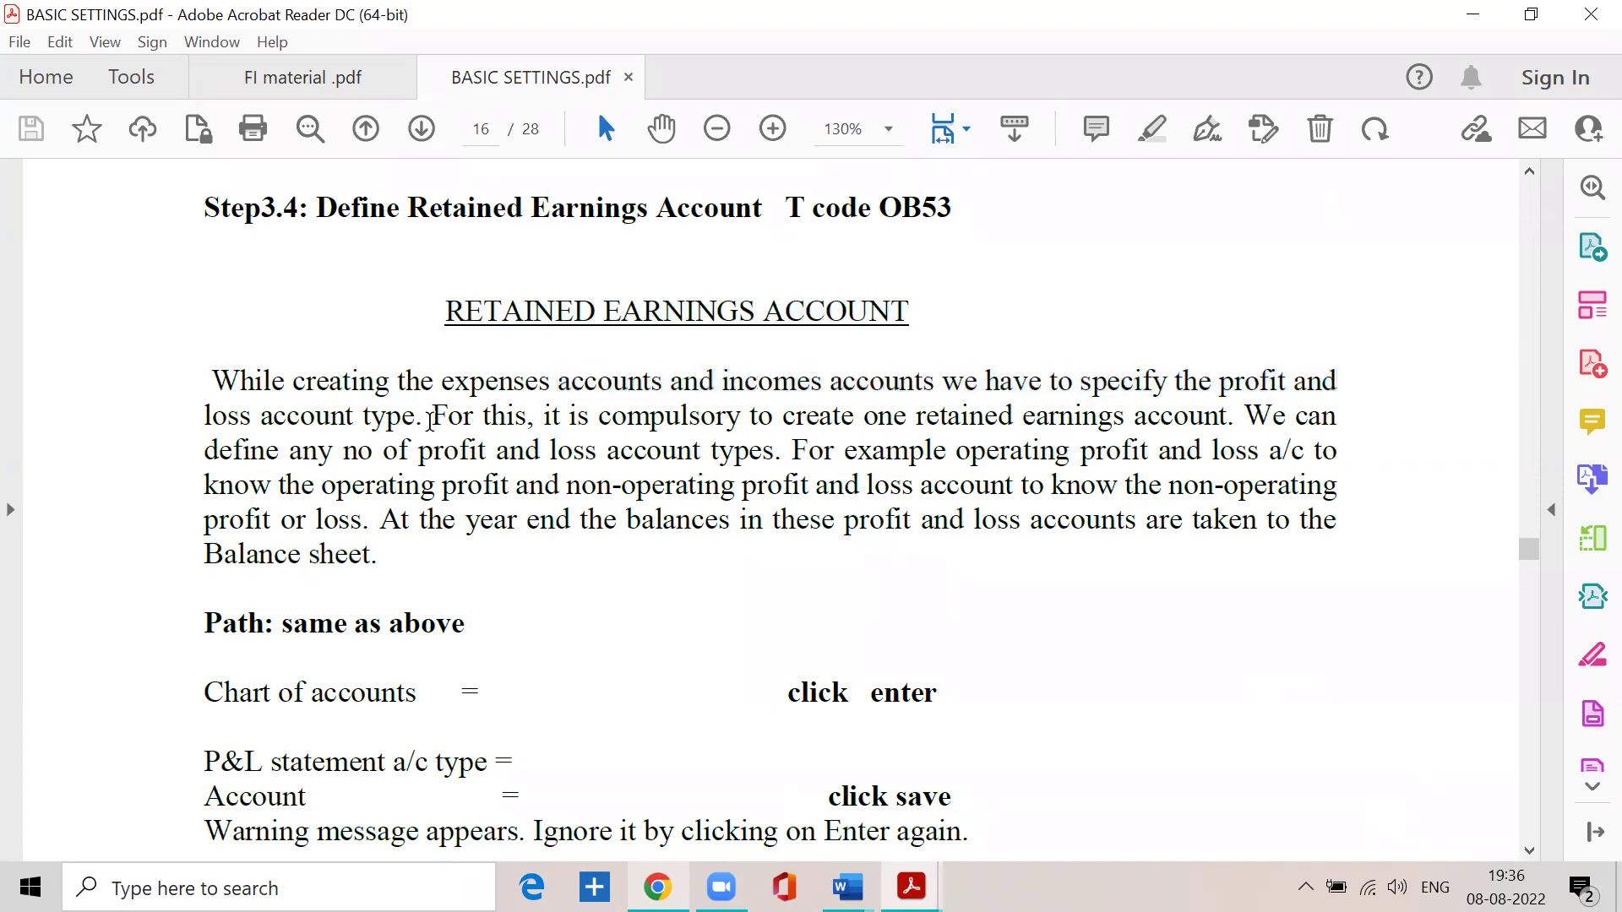
{"action": "left_click_drag", "start_coordinate": [434, 418], "coordinate": [1243, 420]}
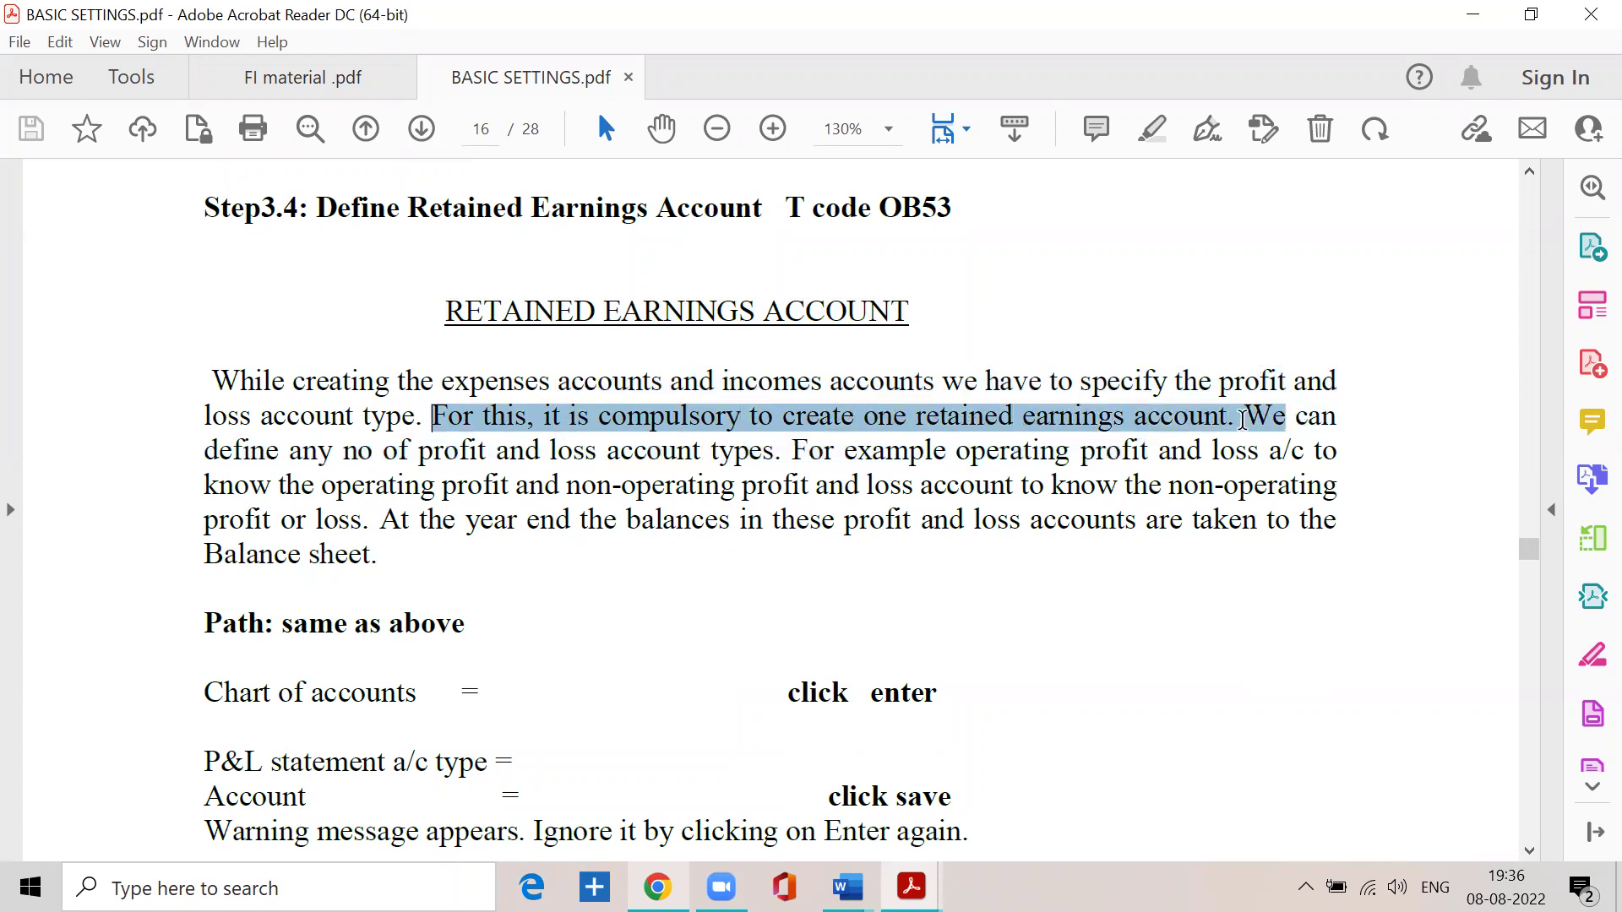
{"action": "left_click_drag", "start_coordinate": [201, 456], "coordinate": [1339, 450]}
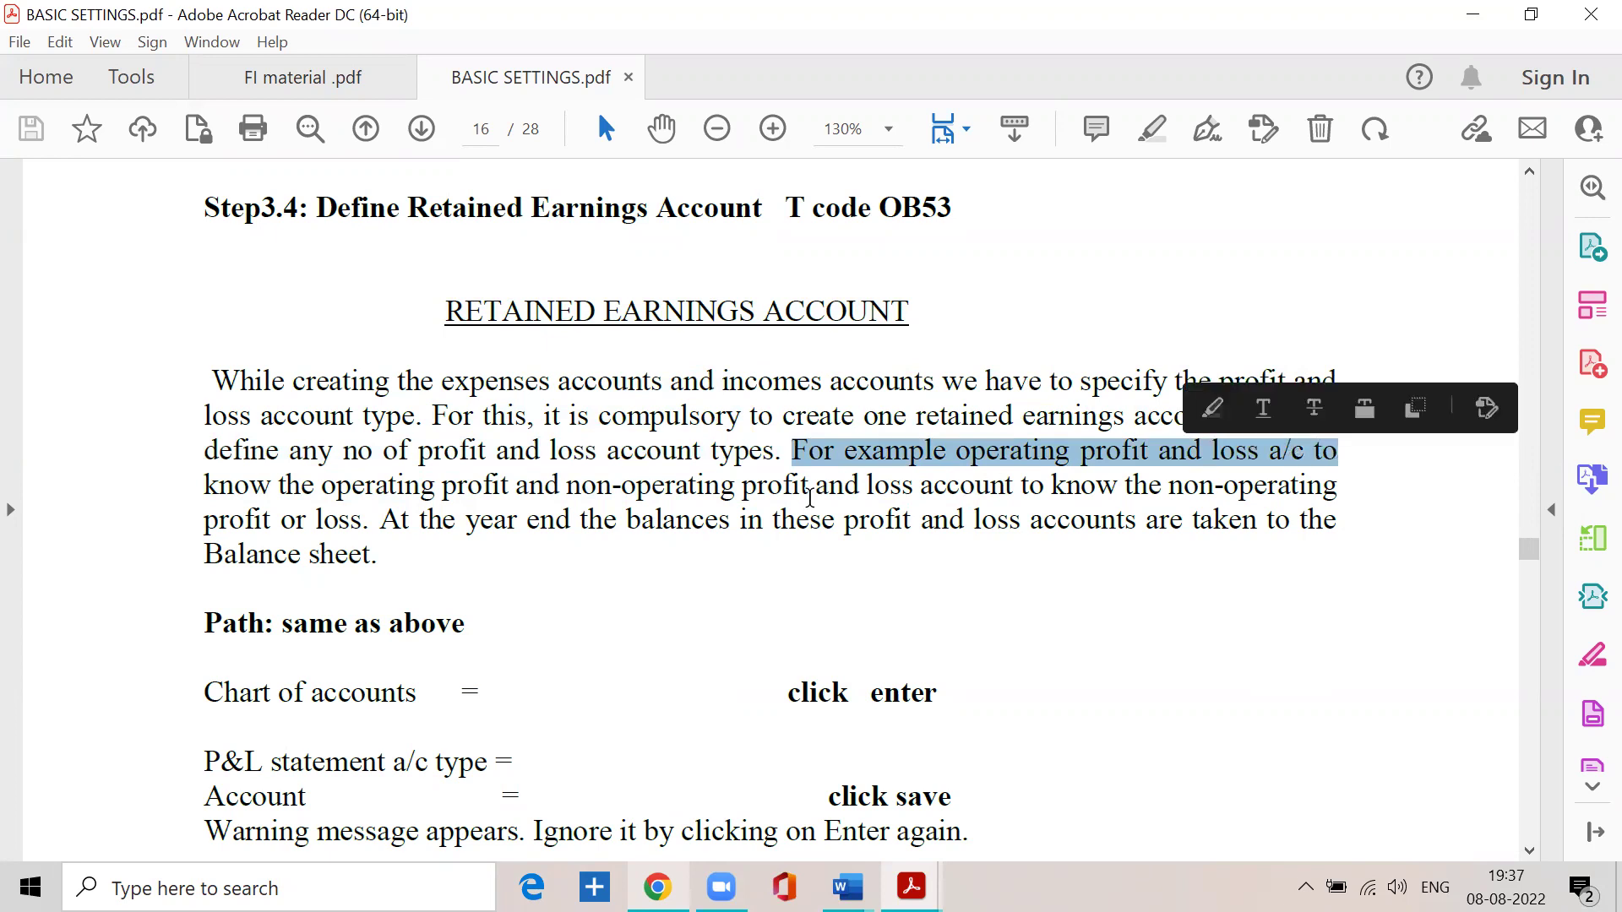
{"action": "left_click", "coordinate": [324, 488]}
{"action": "left_click_drag", "start_coordinate": [323, 487], "coordinate": [1258, 493]}
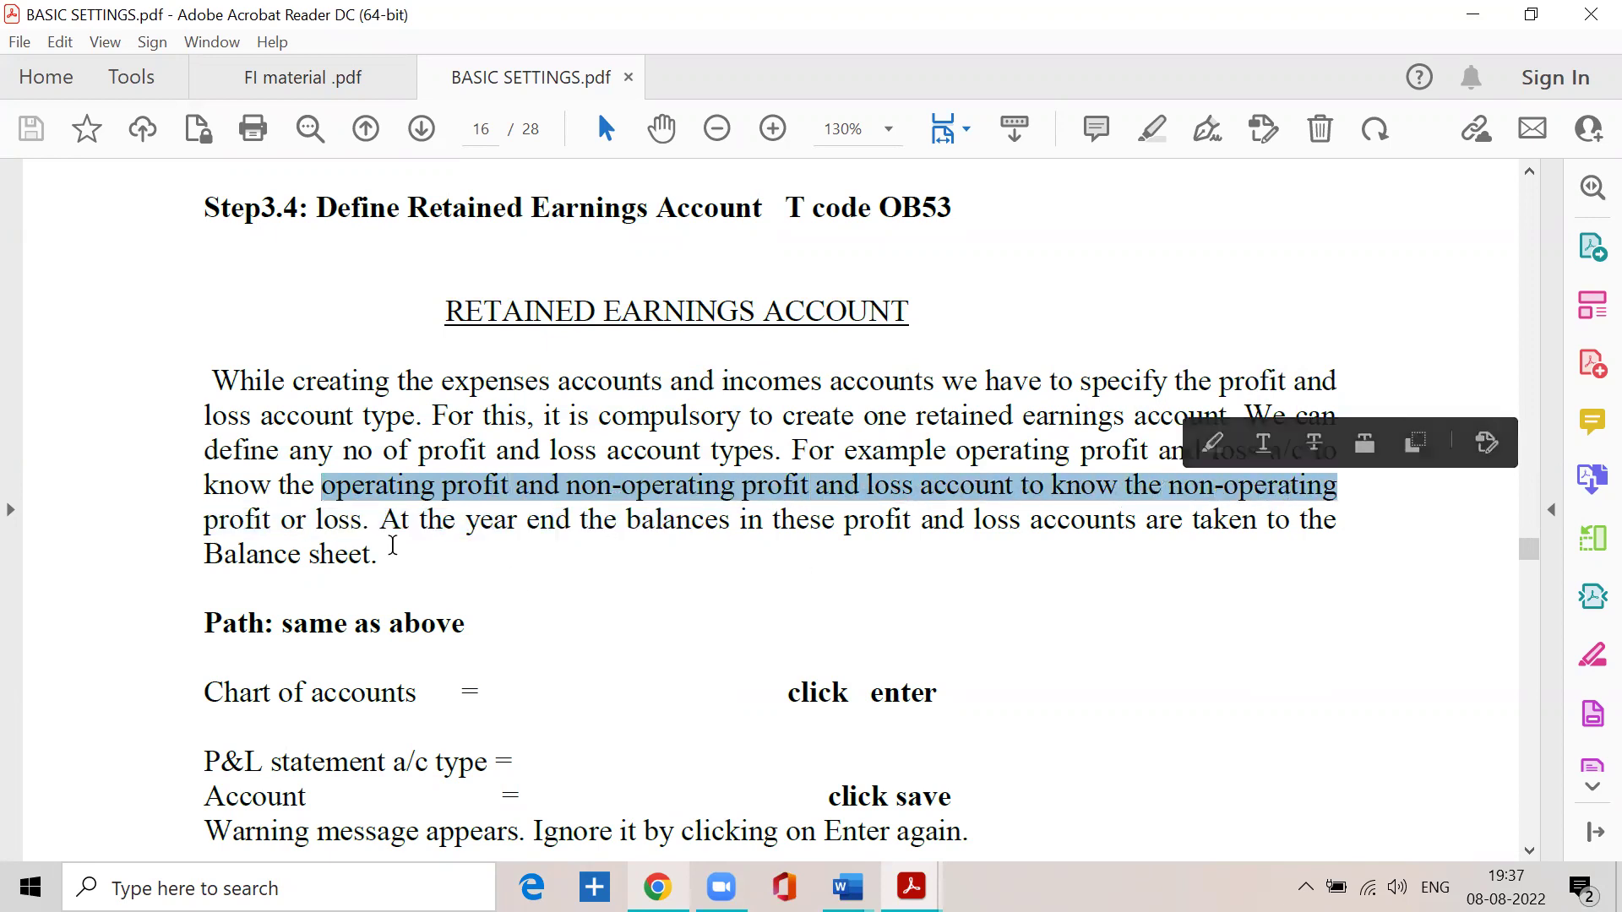
{"action": "left_click", "coordinate": [372, 527]}
{"action": "left_click_drag", "start_coordinate": [379, 521], "coordinate": [1251, 540]}
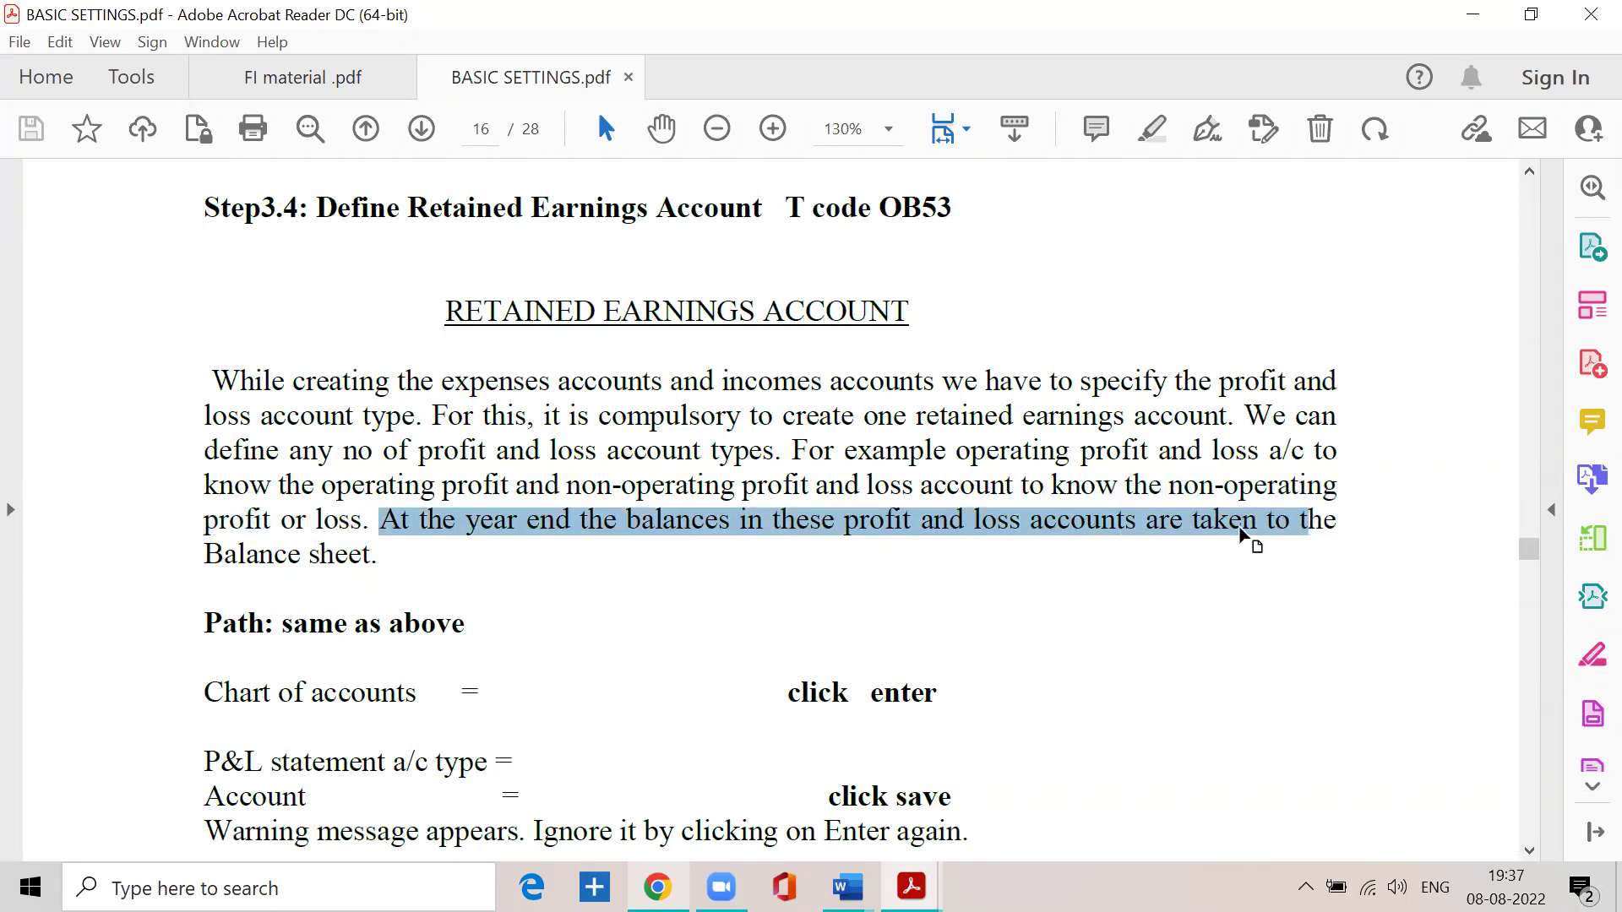
{"action": "left_click", "coordinate": [384, 561]}
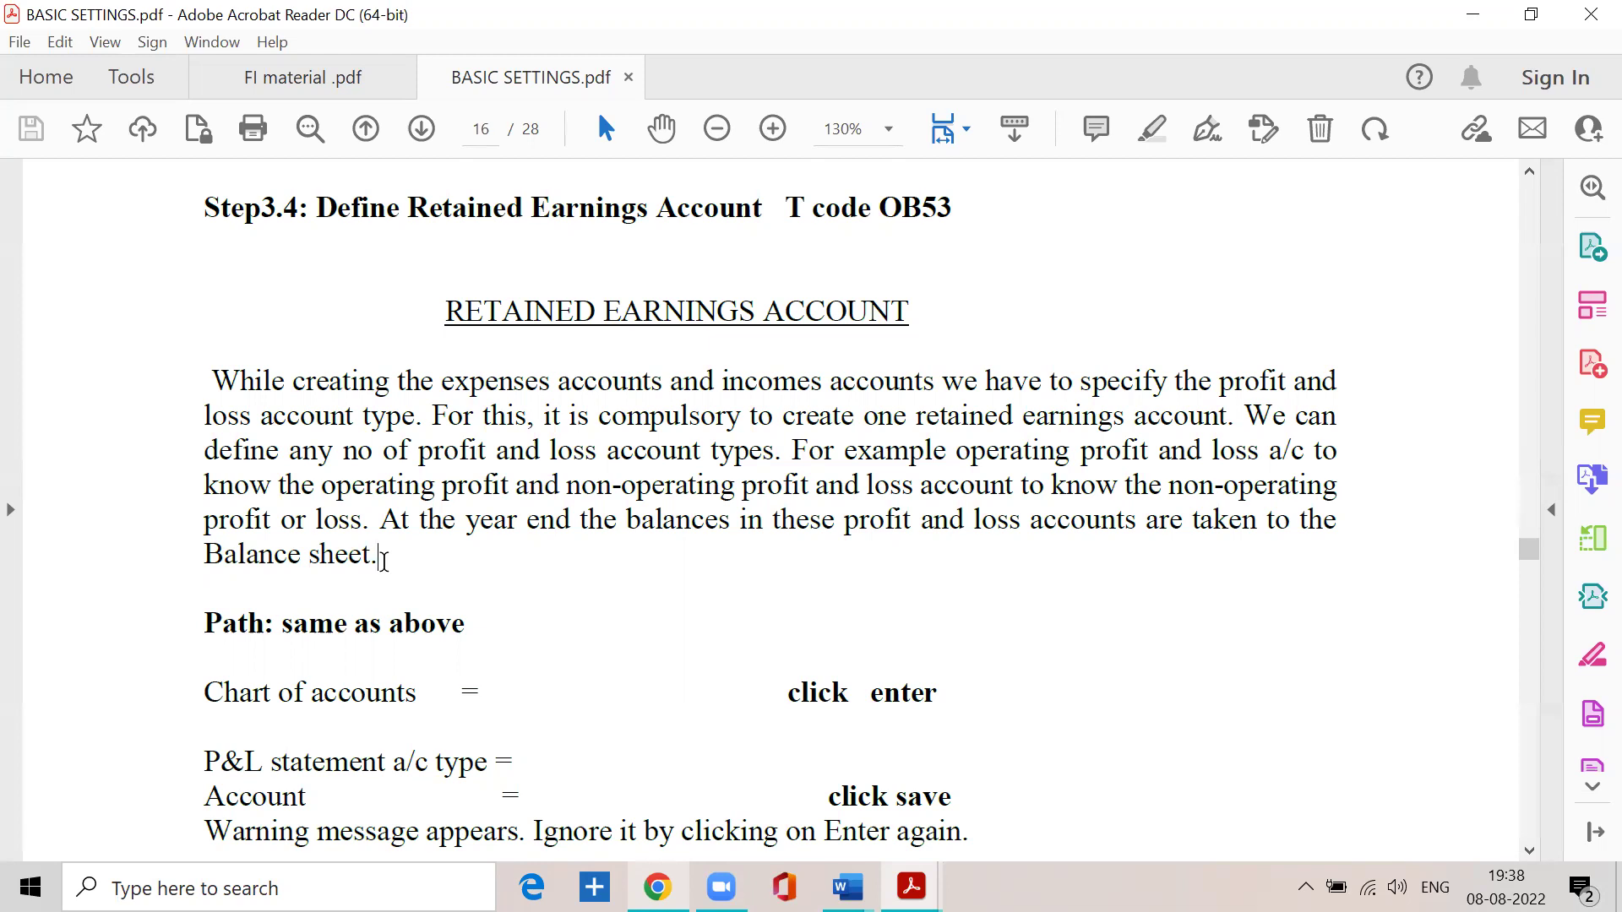
{"action": "left_click_drag", "start_coordinate": [275, 625], "coordinate": [470, 596]}
- Switch to SAP Logon and log on to the sap ecc ehp7 system with the user name and password
{"action": "left_click", "coordinate": [1473, 13]}
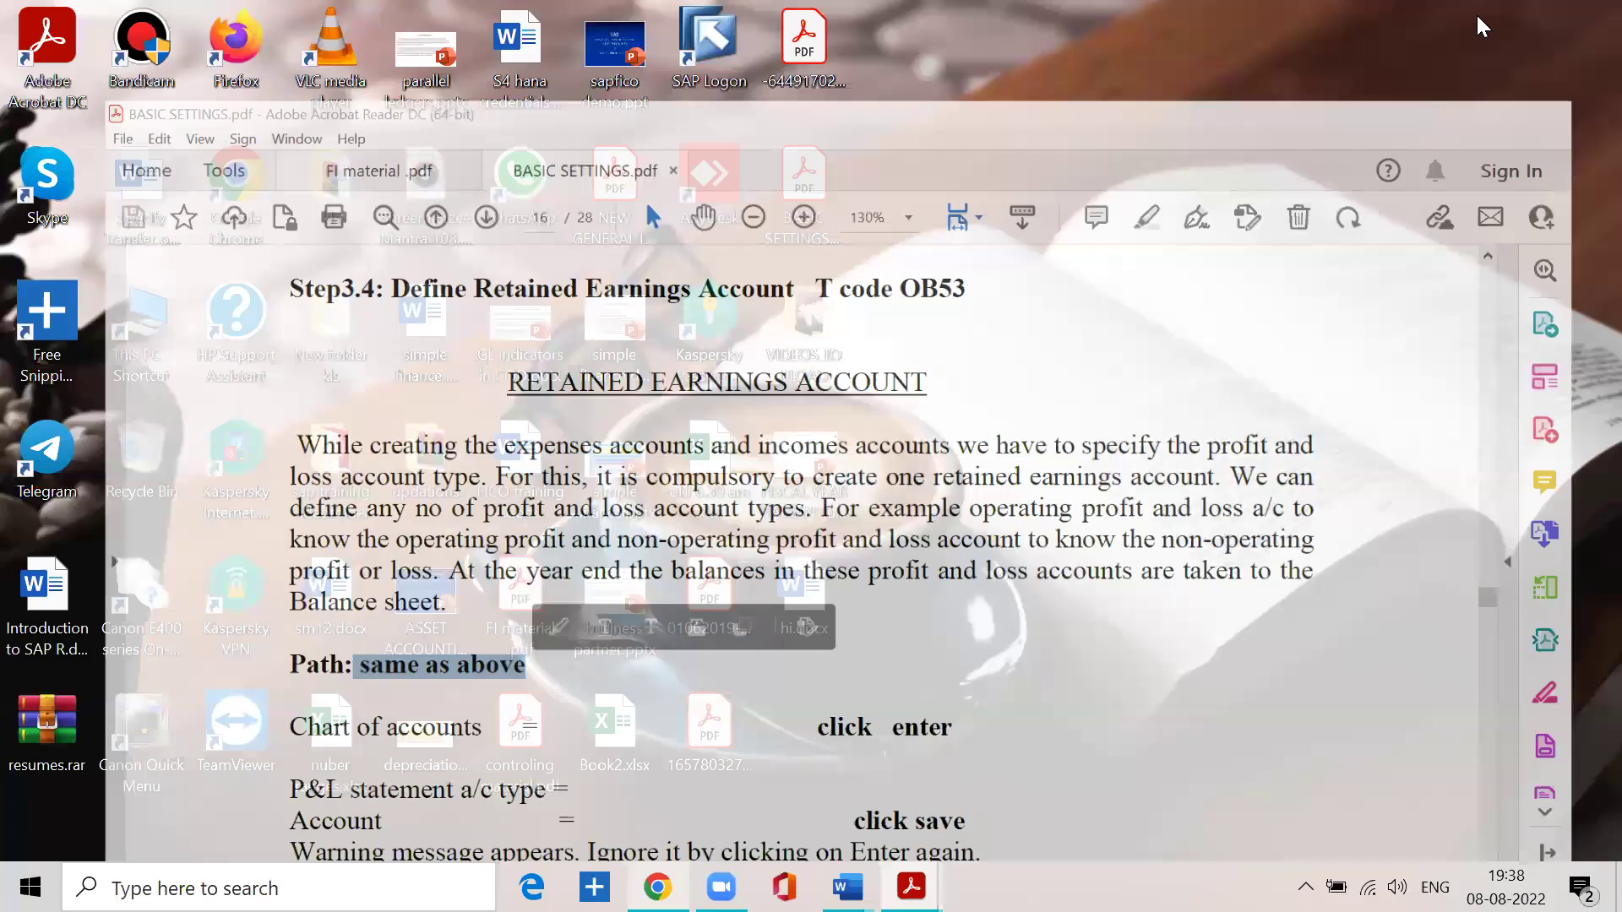
{"action": "double_click", "coordinate": [712, 82]}
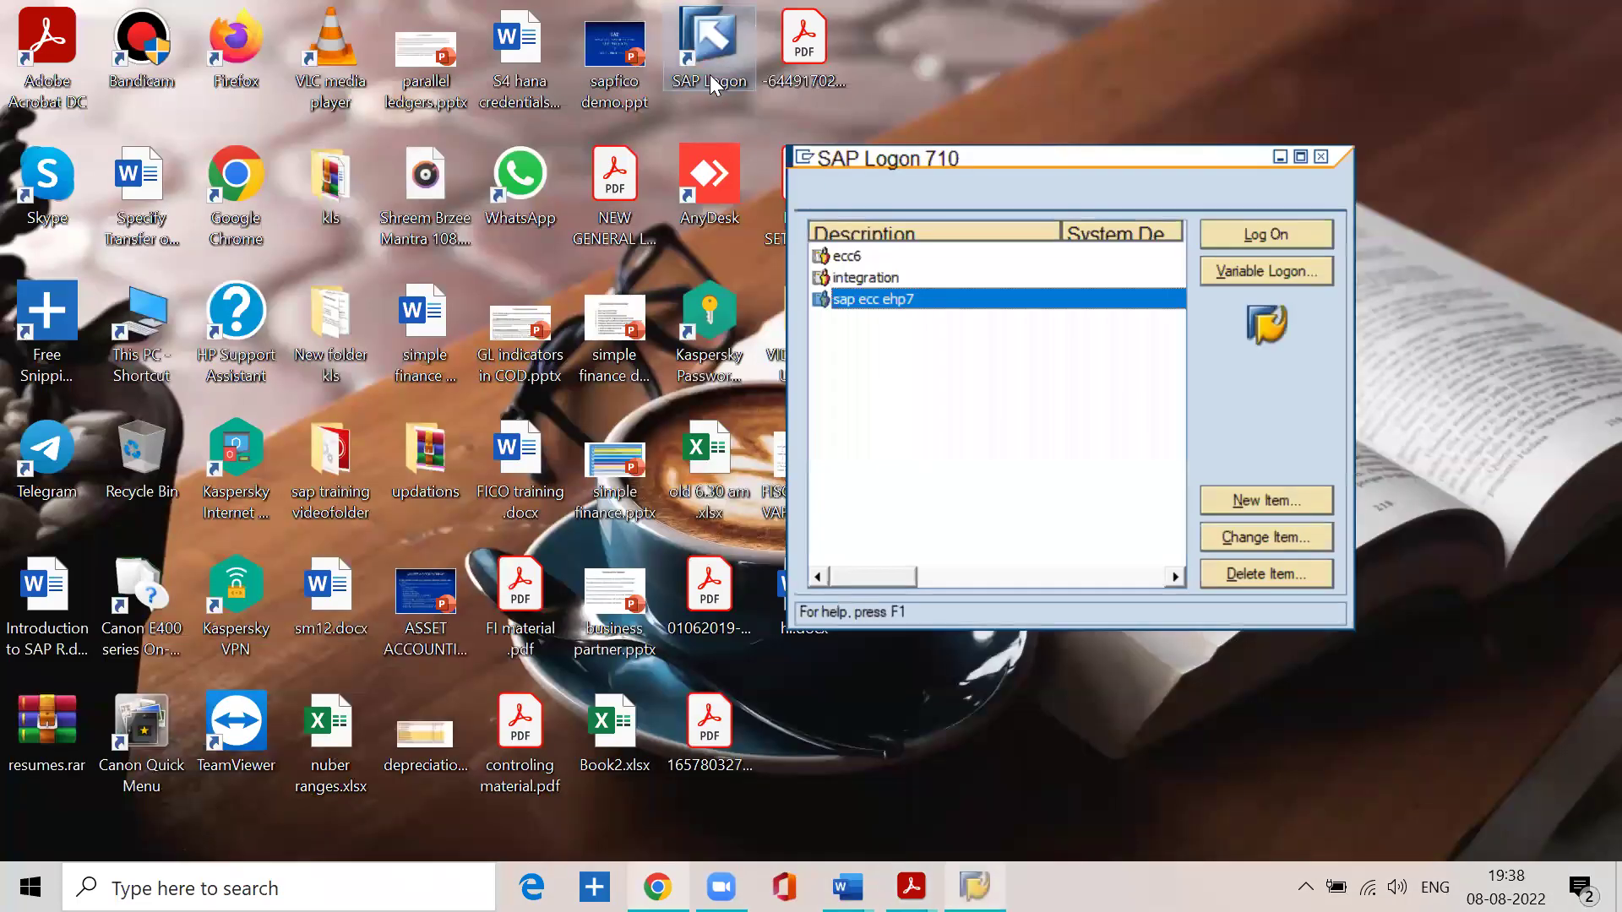
{"action": "left_click", "coordinate": [1277, 242]}
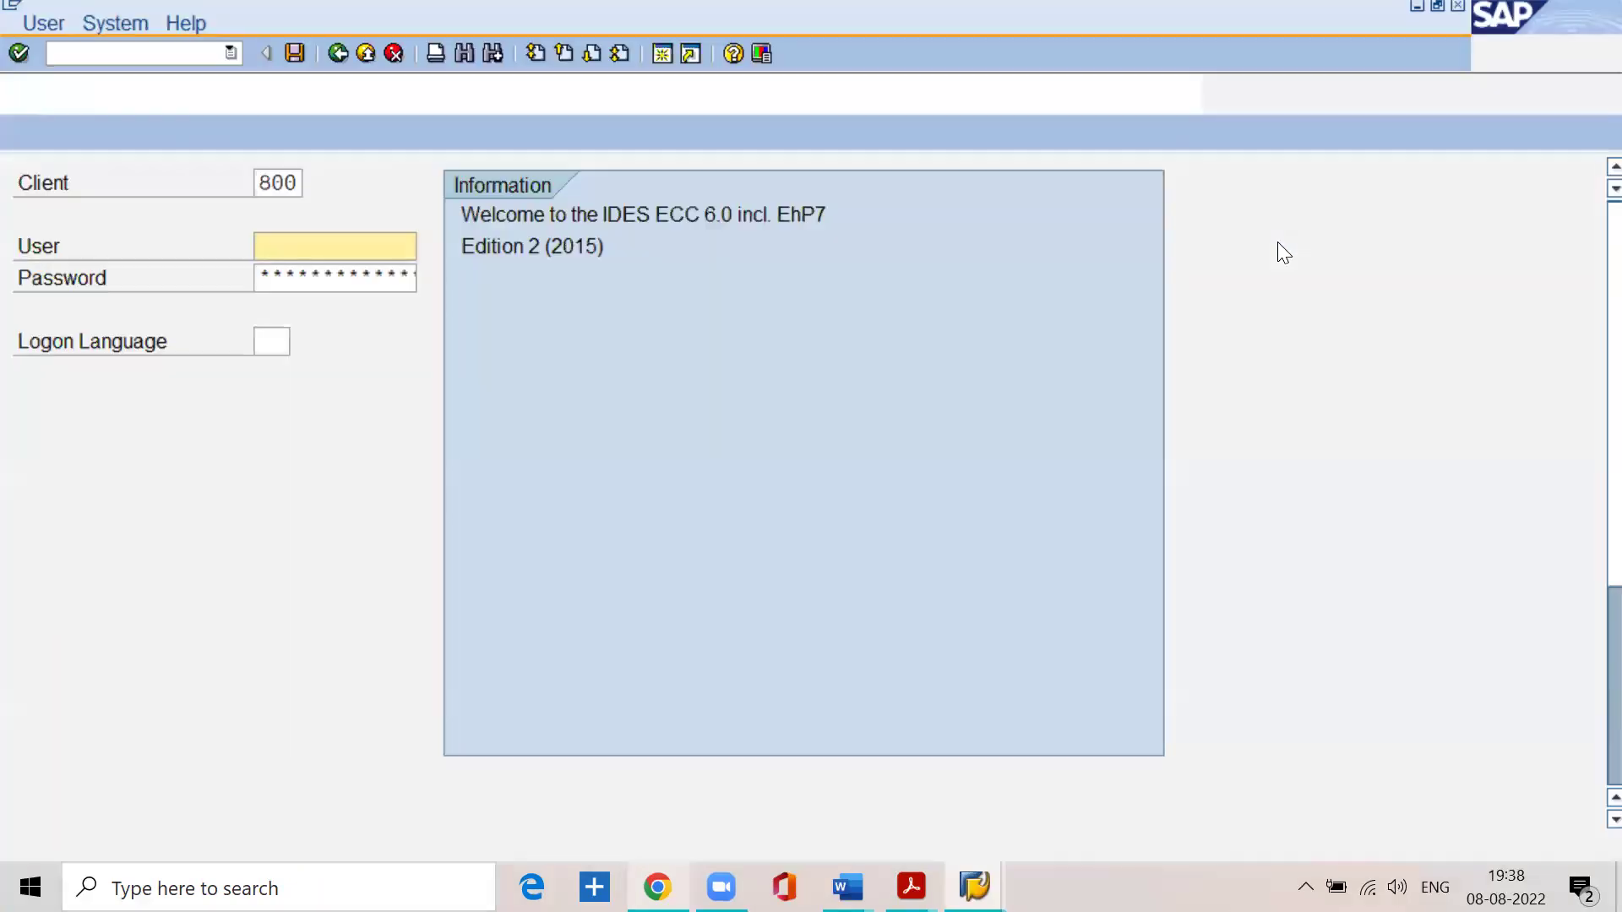
{"action": "type", "text": "lakshman"}
{"action": "key", "text": "Tab"}
{"action": "type", "text": "********"}
{"action": "key", "text": "Return"}
- Open the SAP Customizing Implementation Guide and expand Financial Accounting (New), General Ledger Accounting (New), Master Data, G/L Accounts and Preparations
{"action": "double_click", "coordinate": [195, 204]}
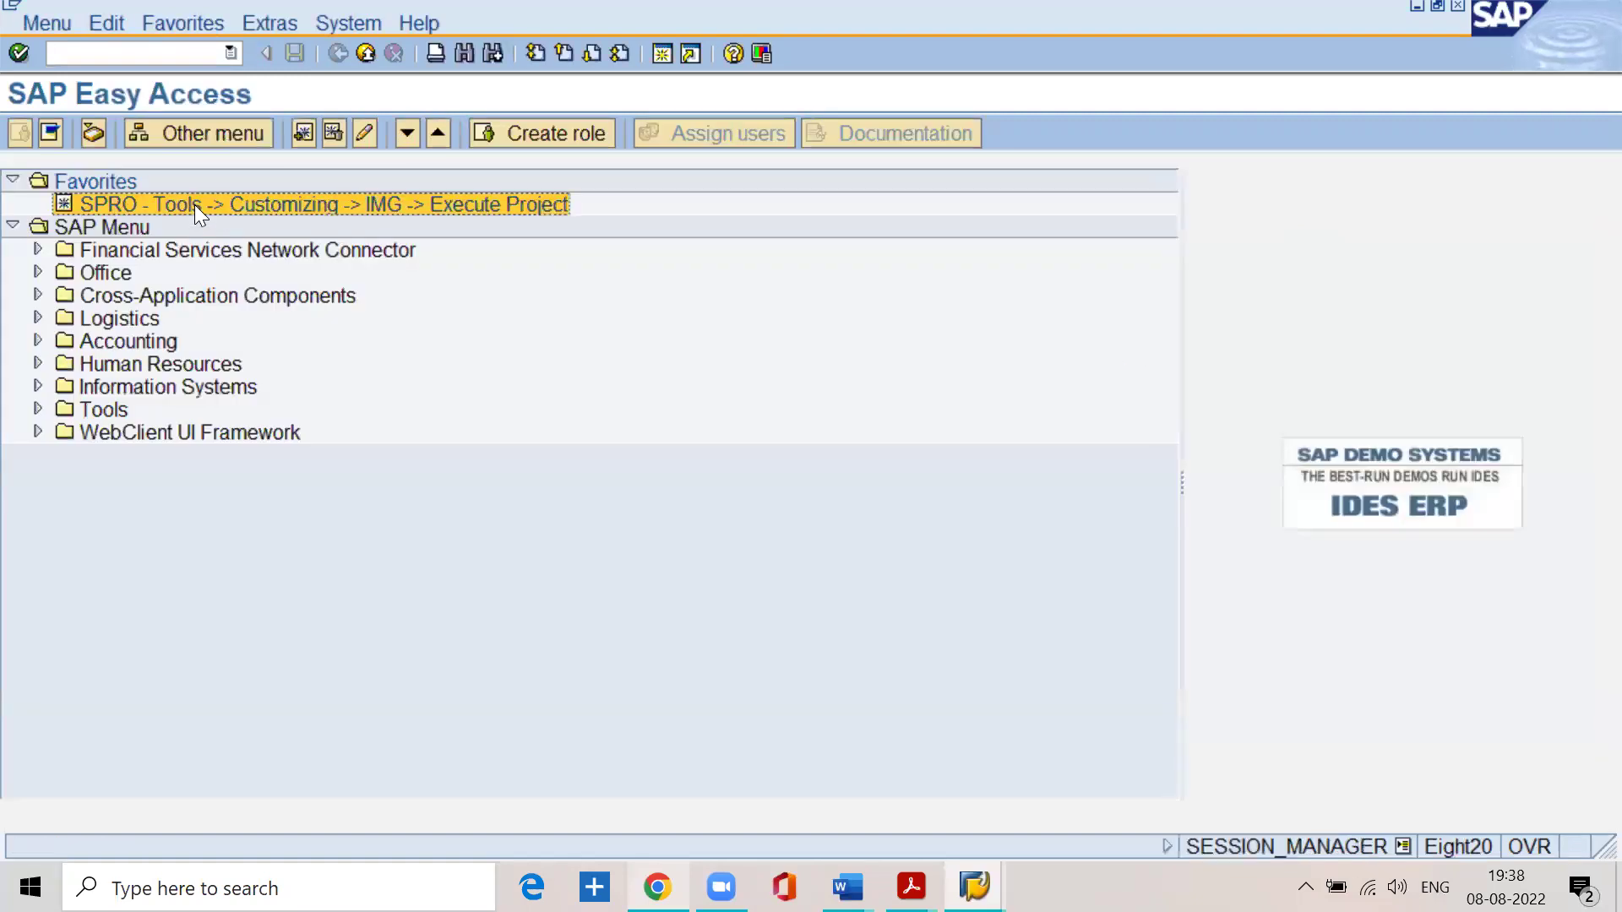
{"action": "left_click", "coordinate": [158, 139]}
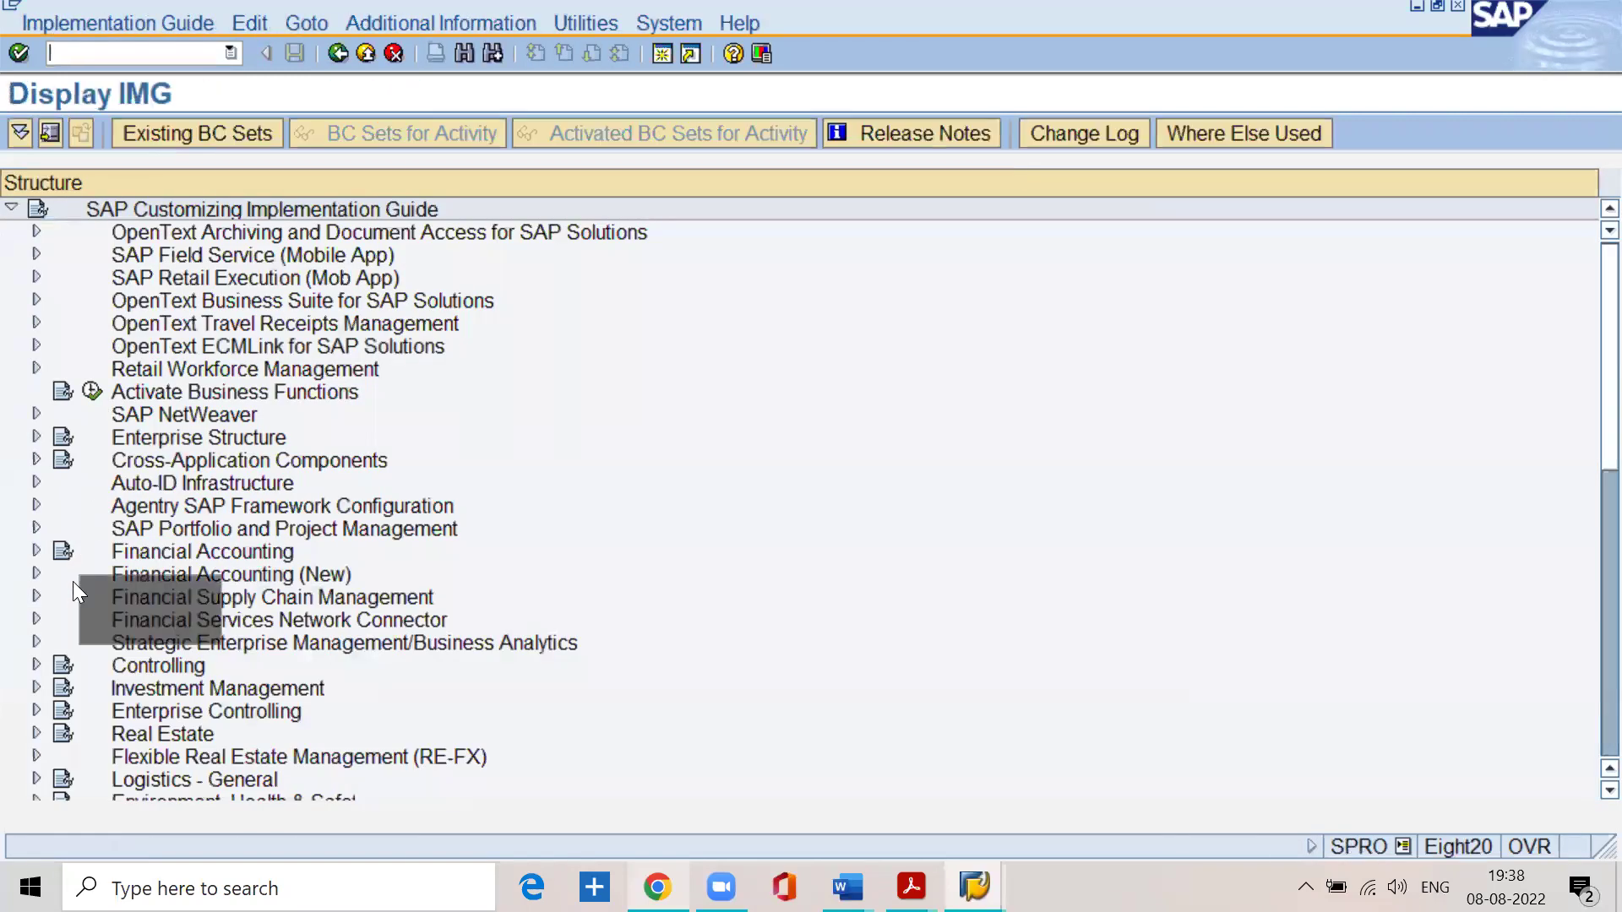
{"action": "left_click", "coordinate": [36, 574]}
{"action": "left_click", "coordinate": [141, 595]}
{"action": "left_click", "coordinate": [61, 598]}
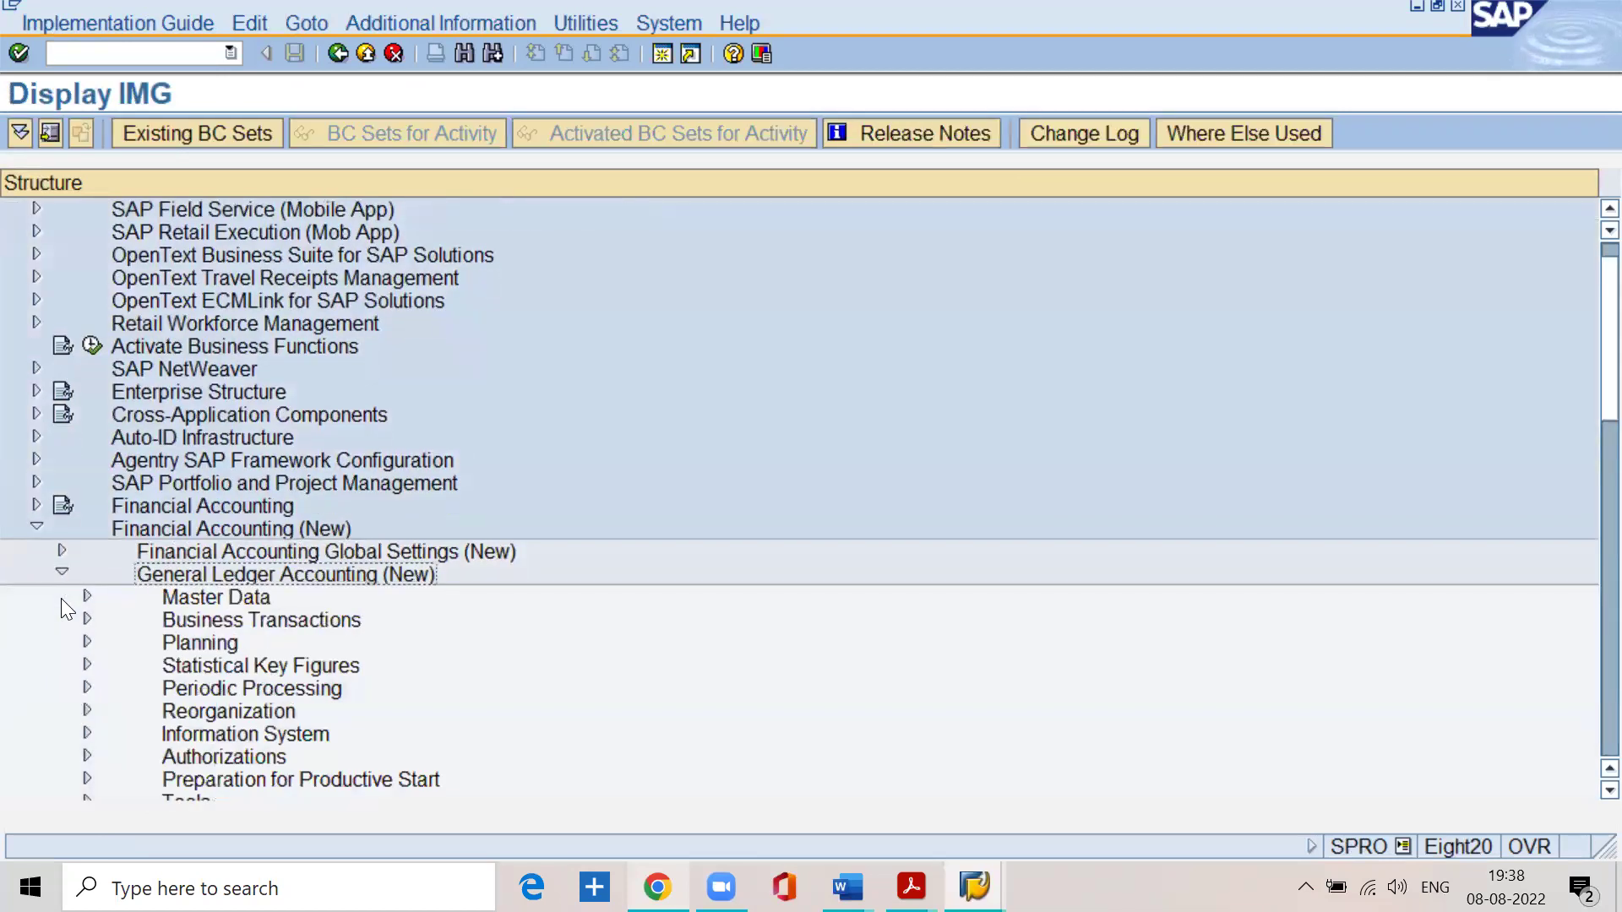
{"action": "left_click", "coordinate": [88, 596]}
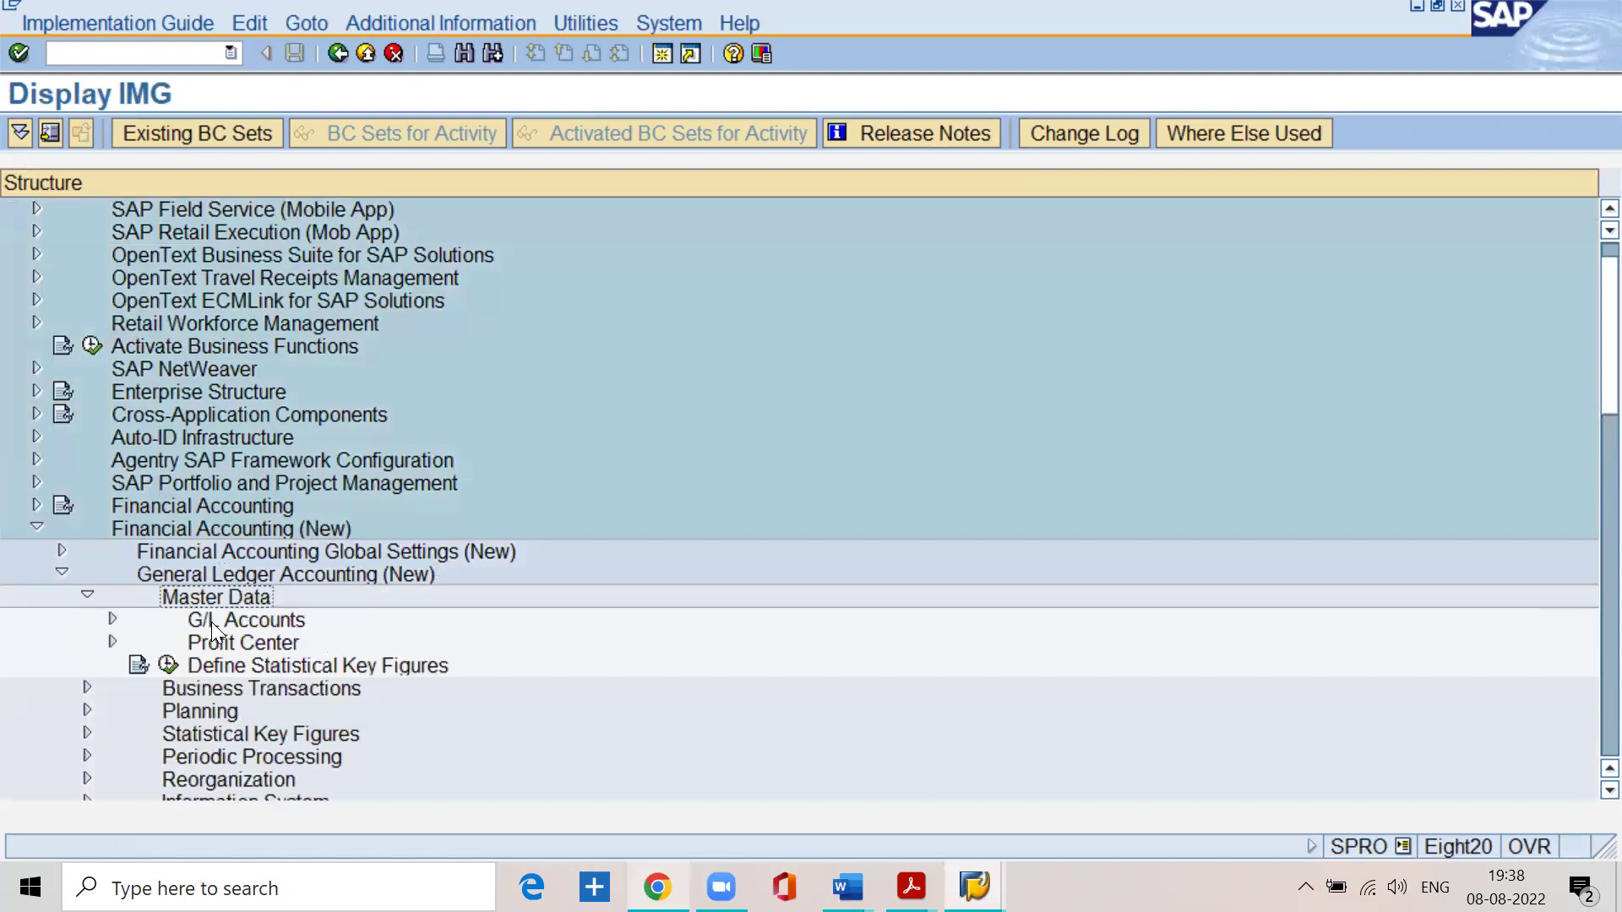
{"action": "left_click", "coordinate": [113, 620]}
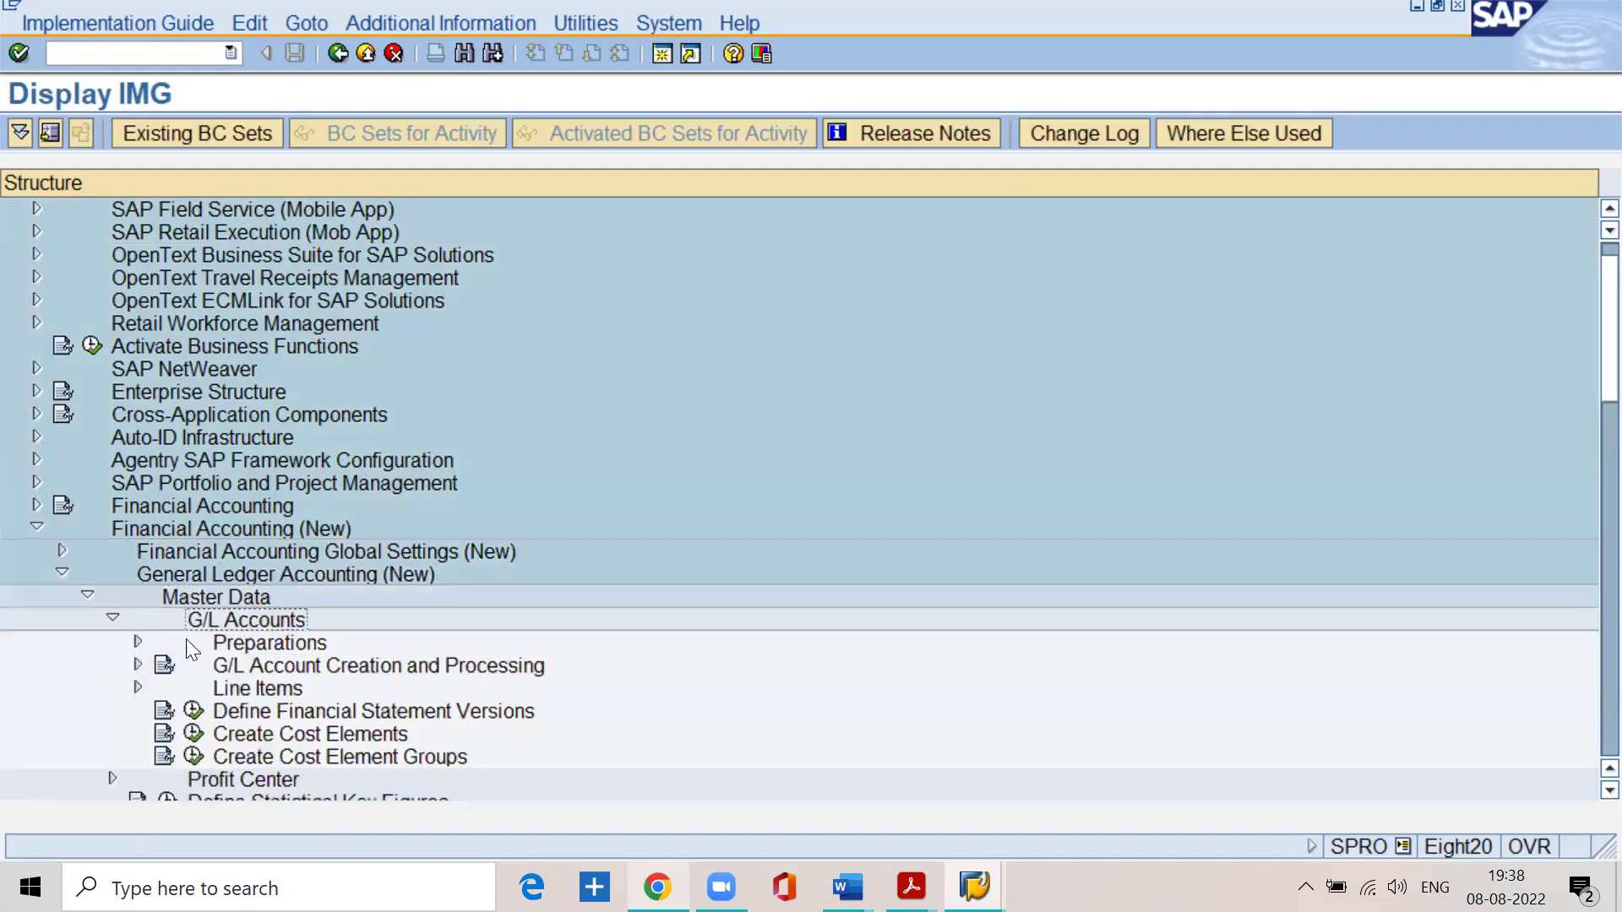
{"action": "left_click", "coordinate": [138, 639]}
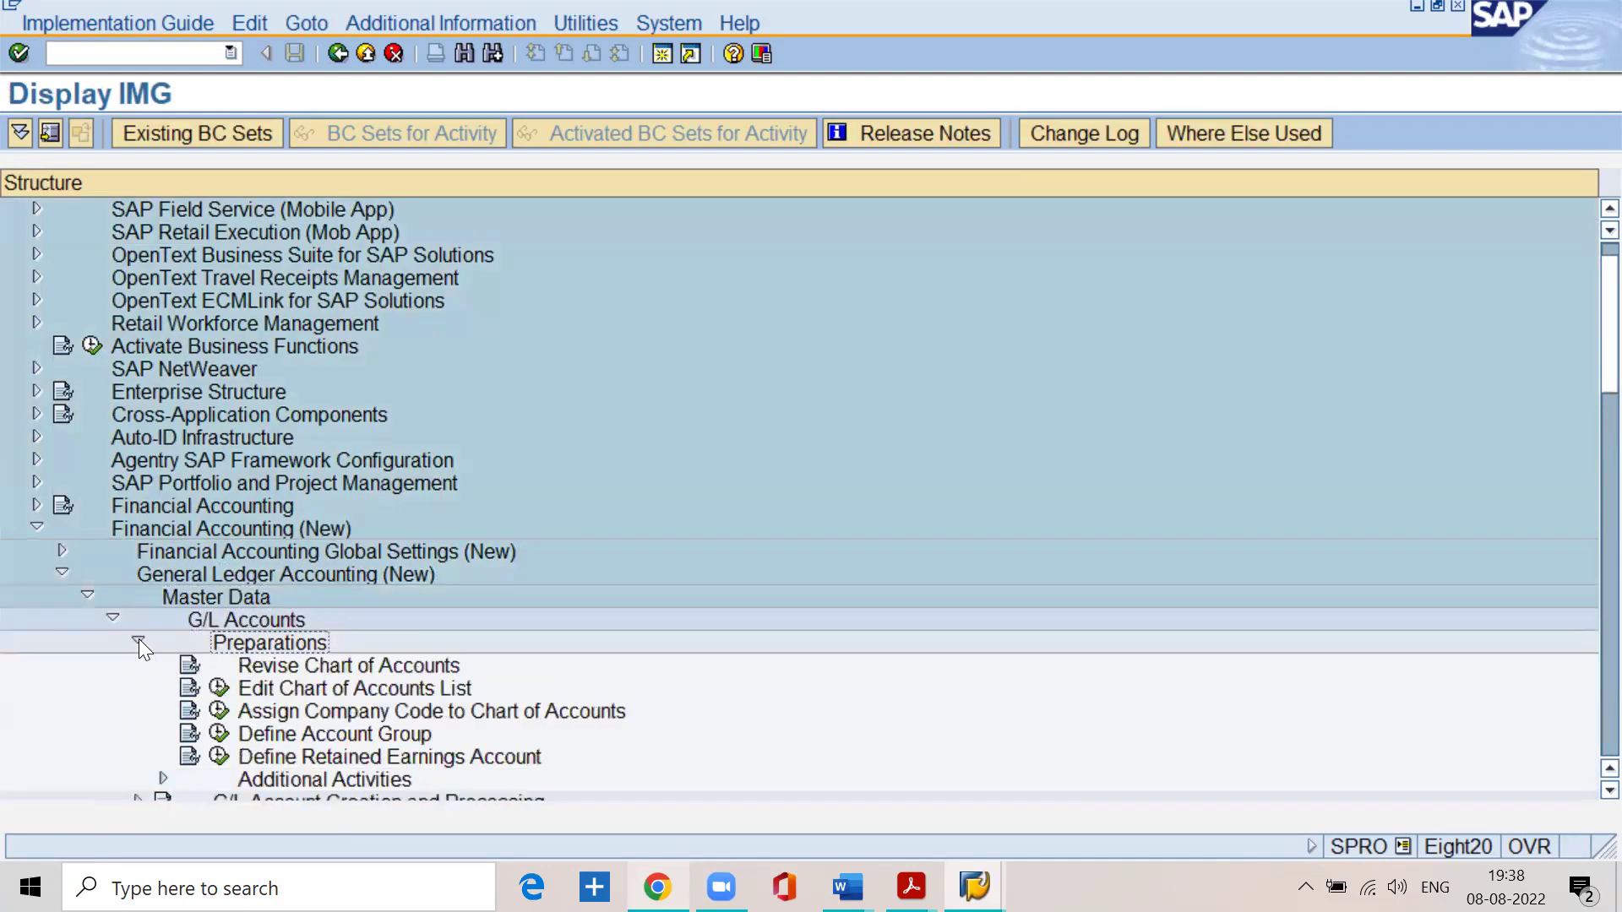
- Execute the Define Retained Earnings Account activity for chart of accounts SSKV
{"action": "left_click", "coordinate": [263, 737]}
{"action": "left_click", "coordinate": [267, 754]}
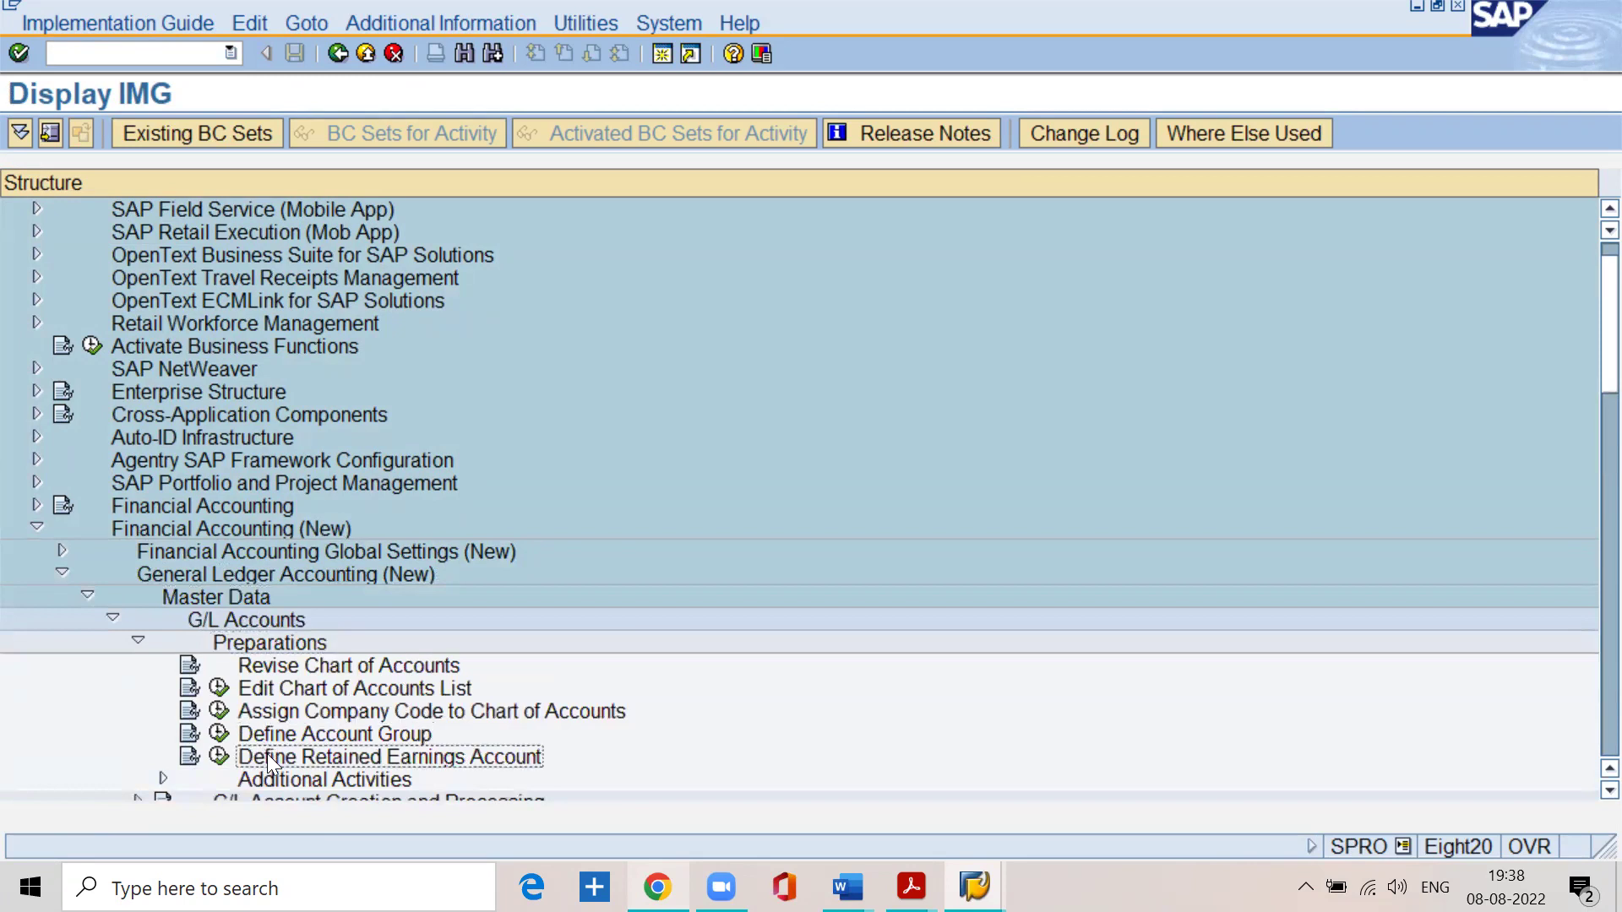
{"action": "left_click", "coordinate": [218, 753]}
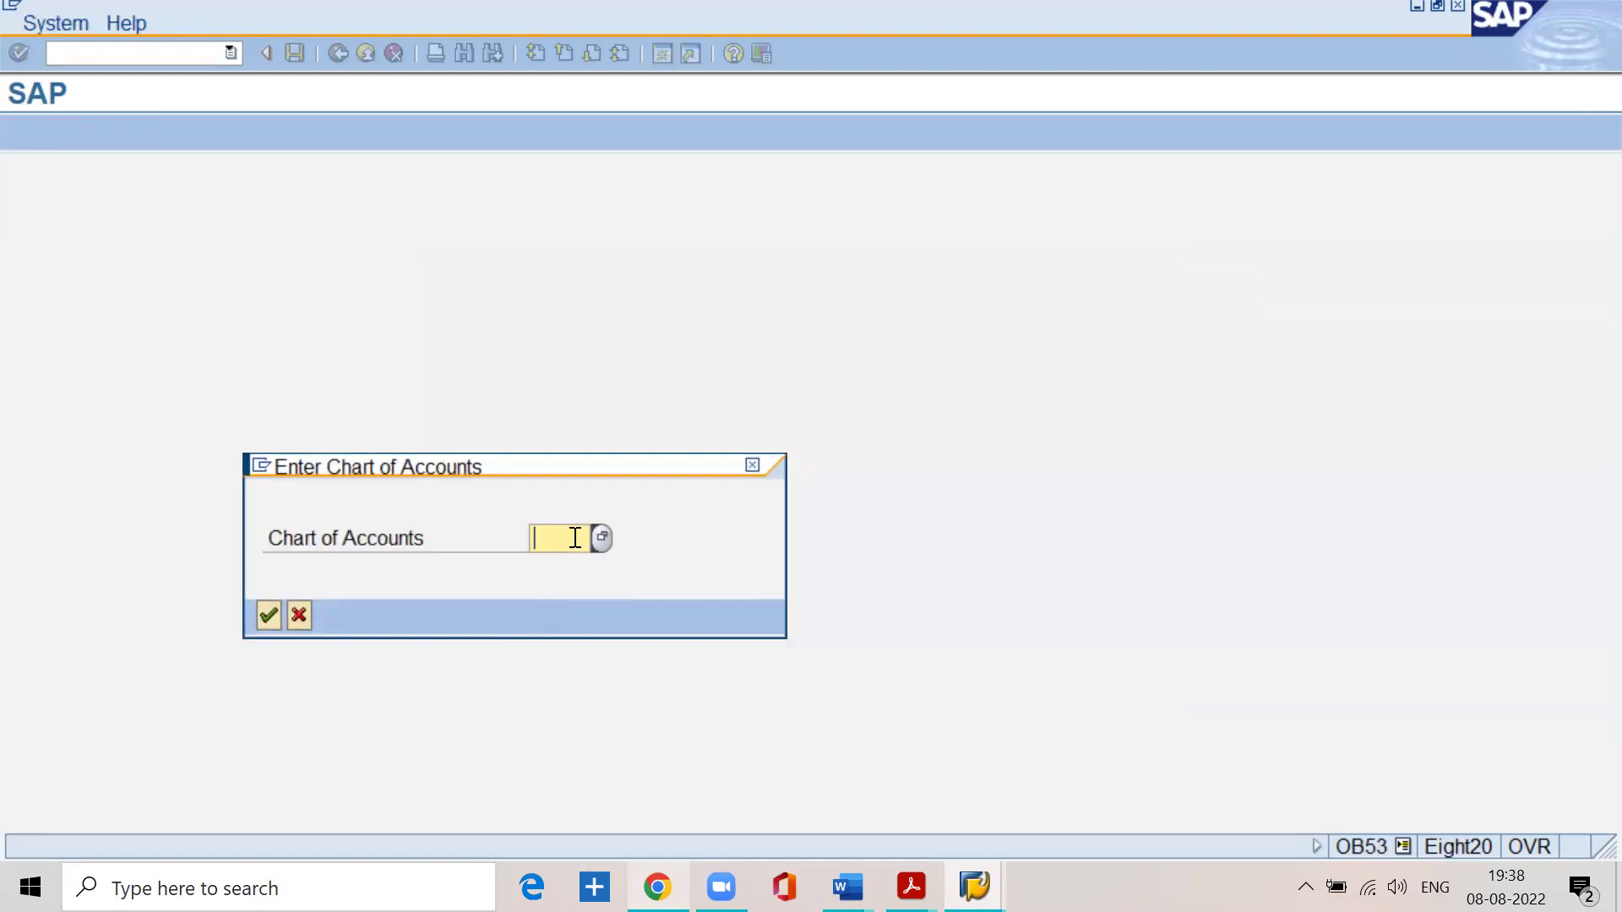
{"action": "type", "text": "sskv"}
{"action": "left_click", "coordinate": [272, 616]}
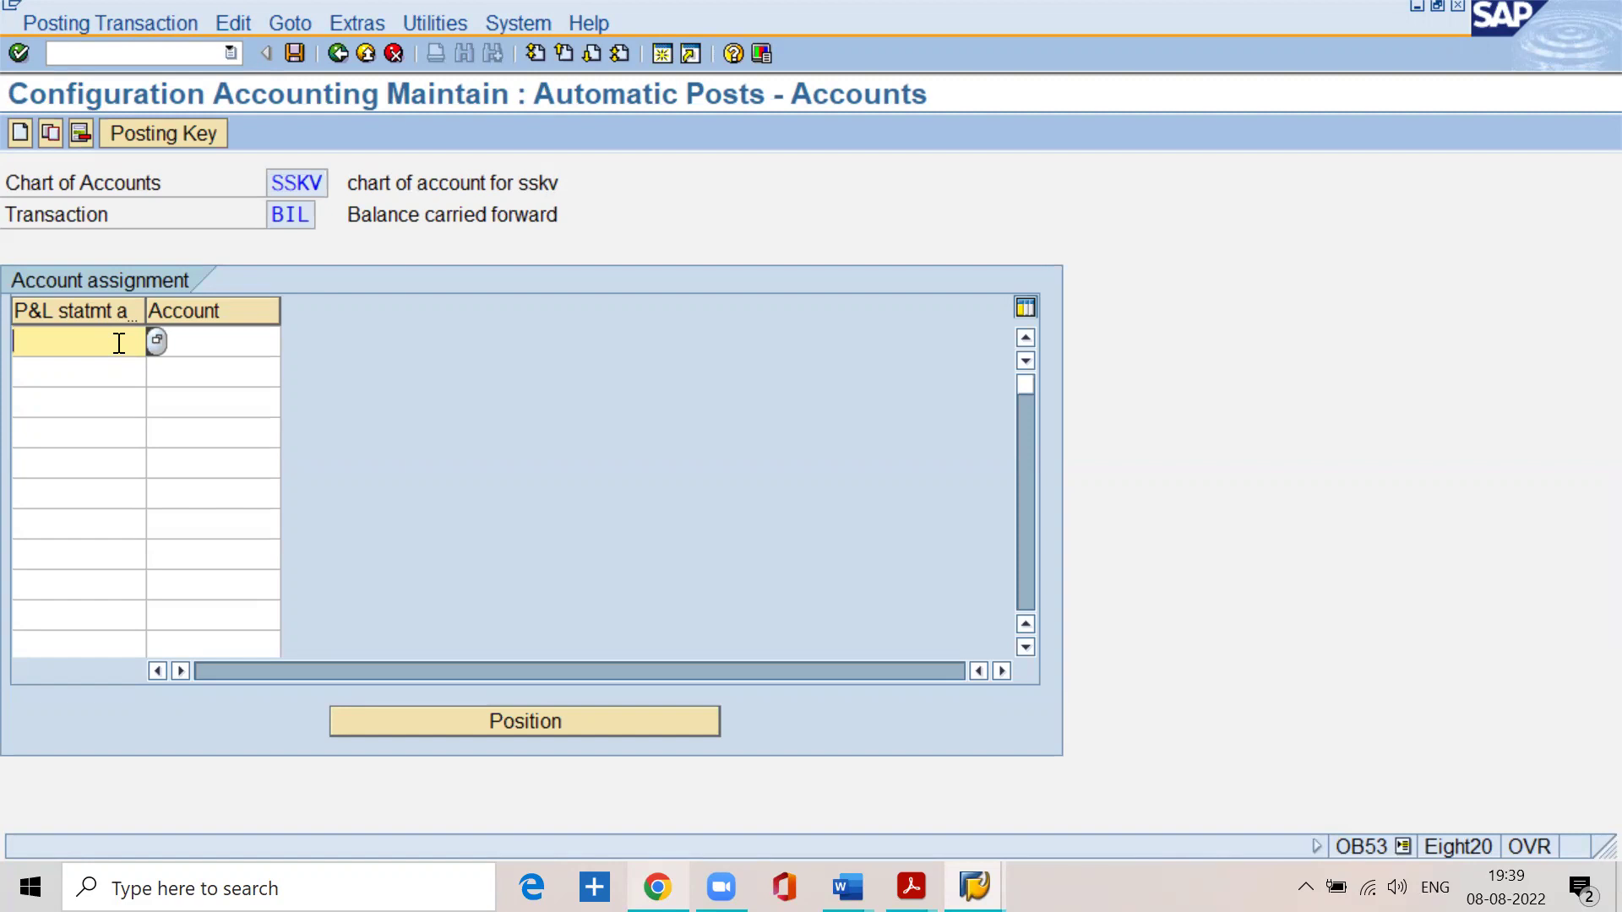
- Assign account 100100 to P&L statement account type X in the first account assignment row
{"action": "type", "text": "x"}
{"action": "key", "text": "Tab"}
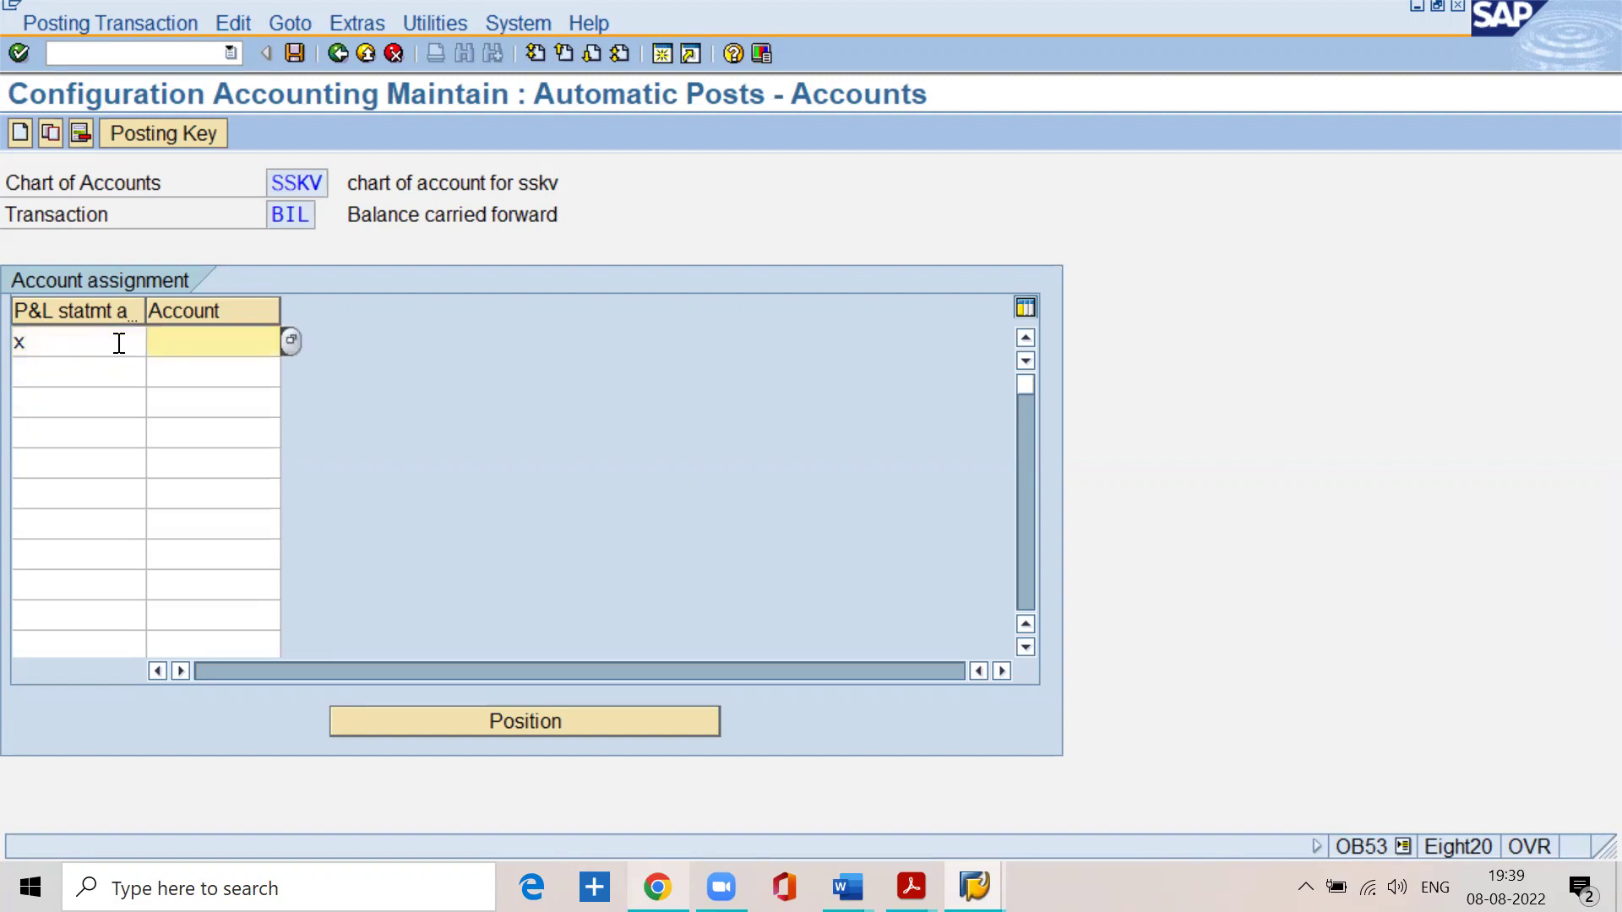
{"action": "type", "text": "100100"}
{"action": "key", "text": "Return"}
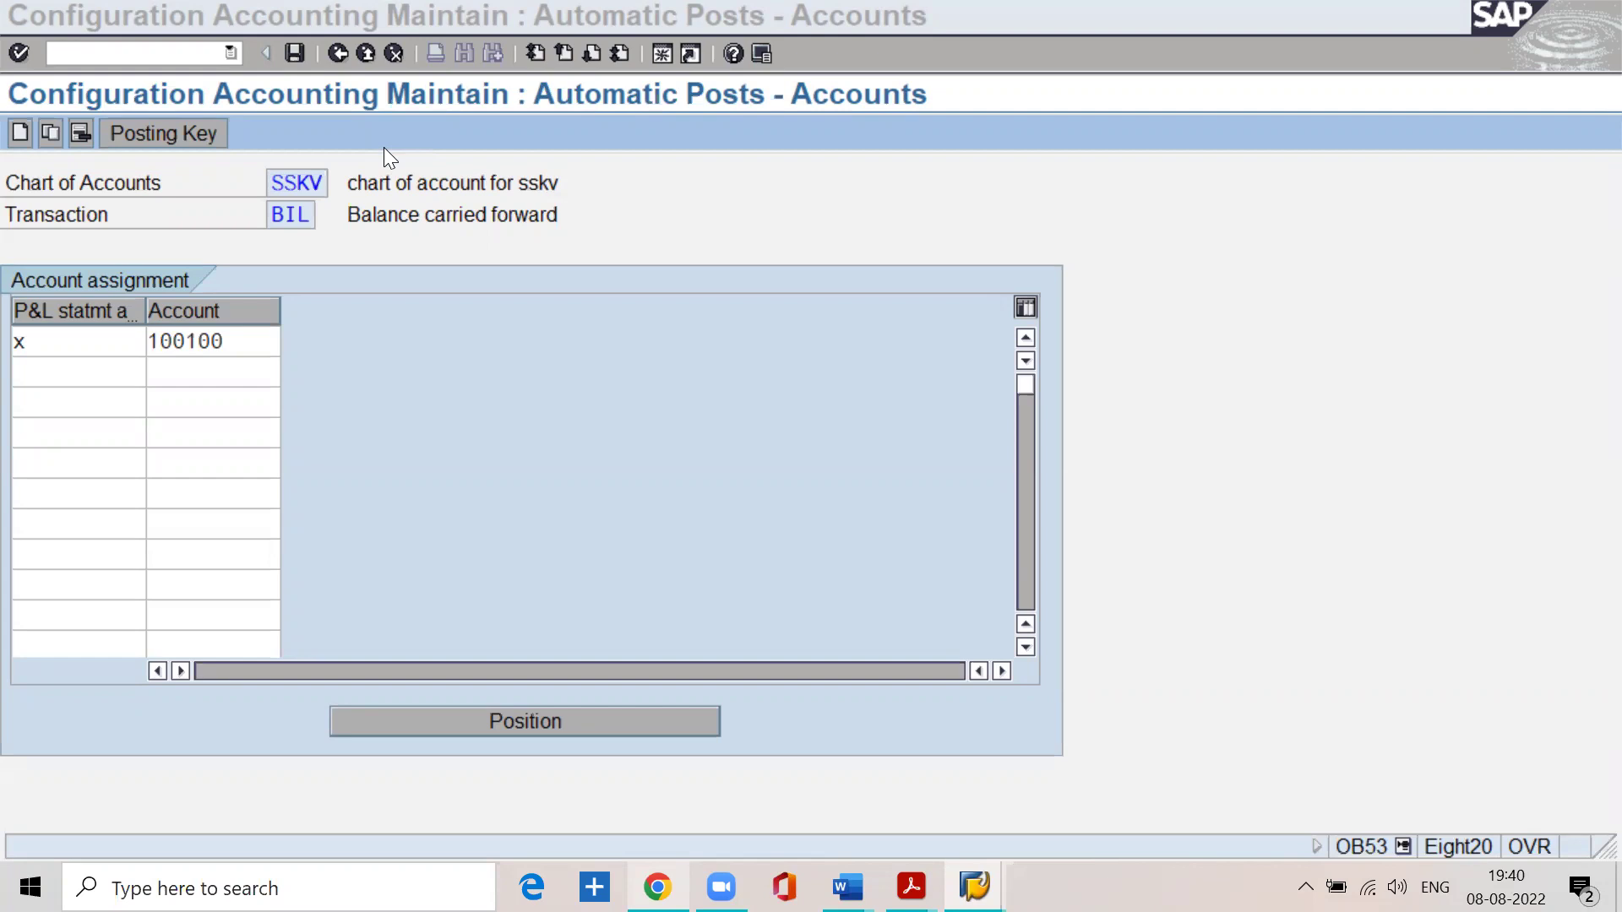
{"action": "left_click", "coordinate": [251, 345]}
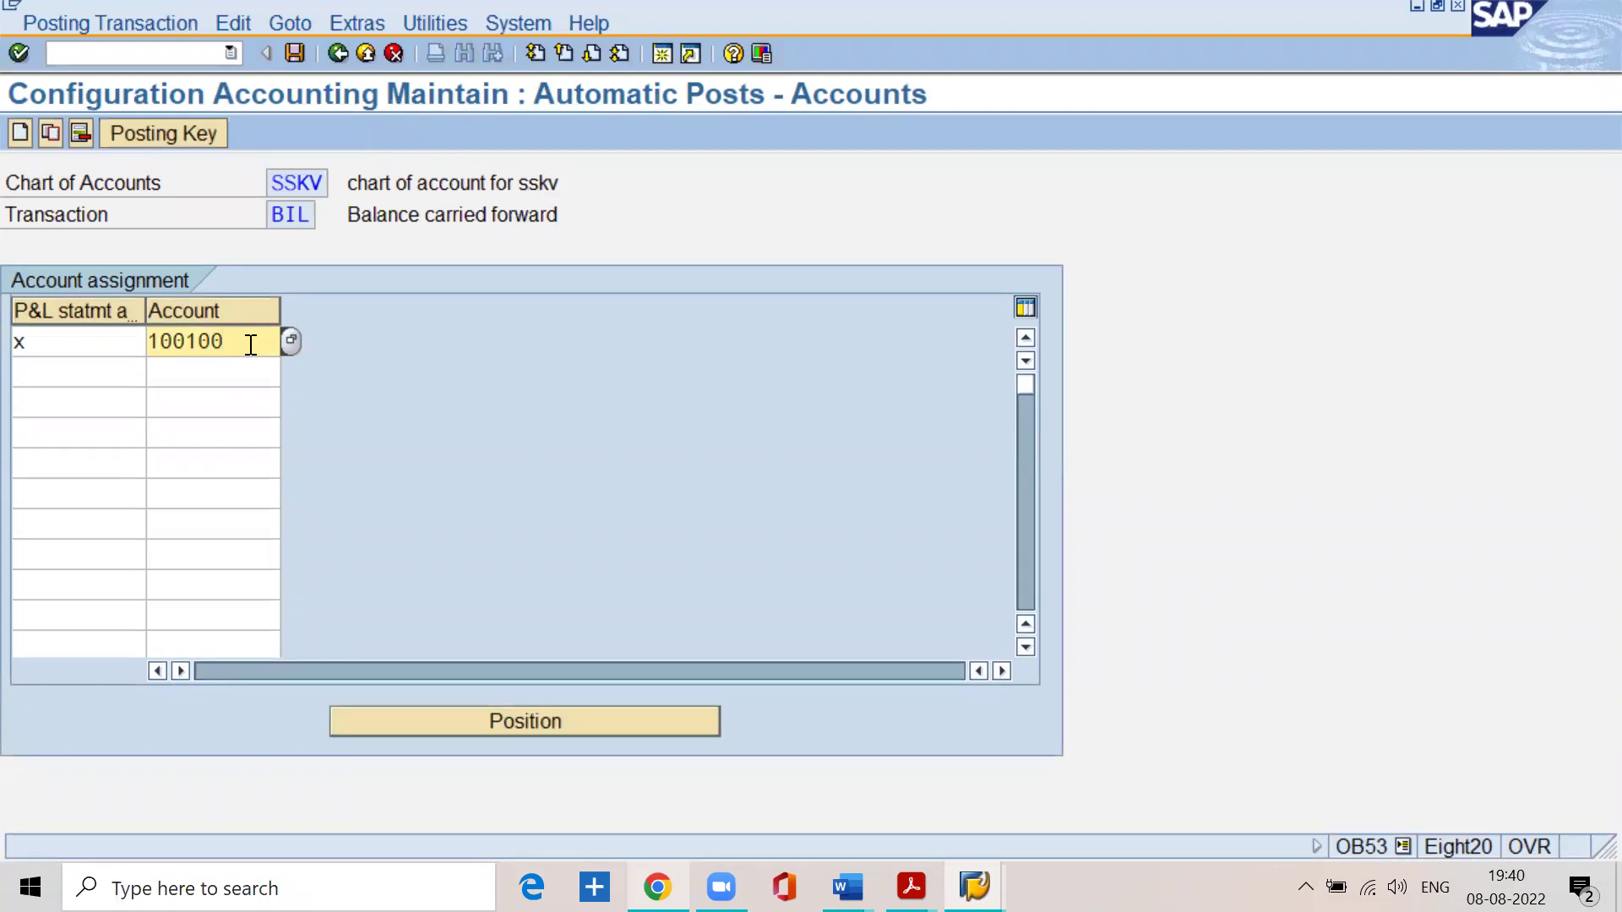
- Close FI material.pdf and switch to BASIC SETTINGS.pdf in Acrobat Reader, at the account group table on page 16
{"action": "left_click", "coordinate": [915, 885]}
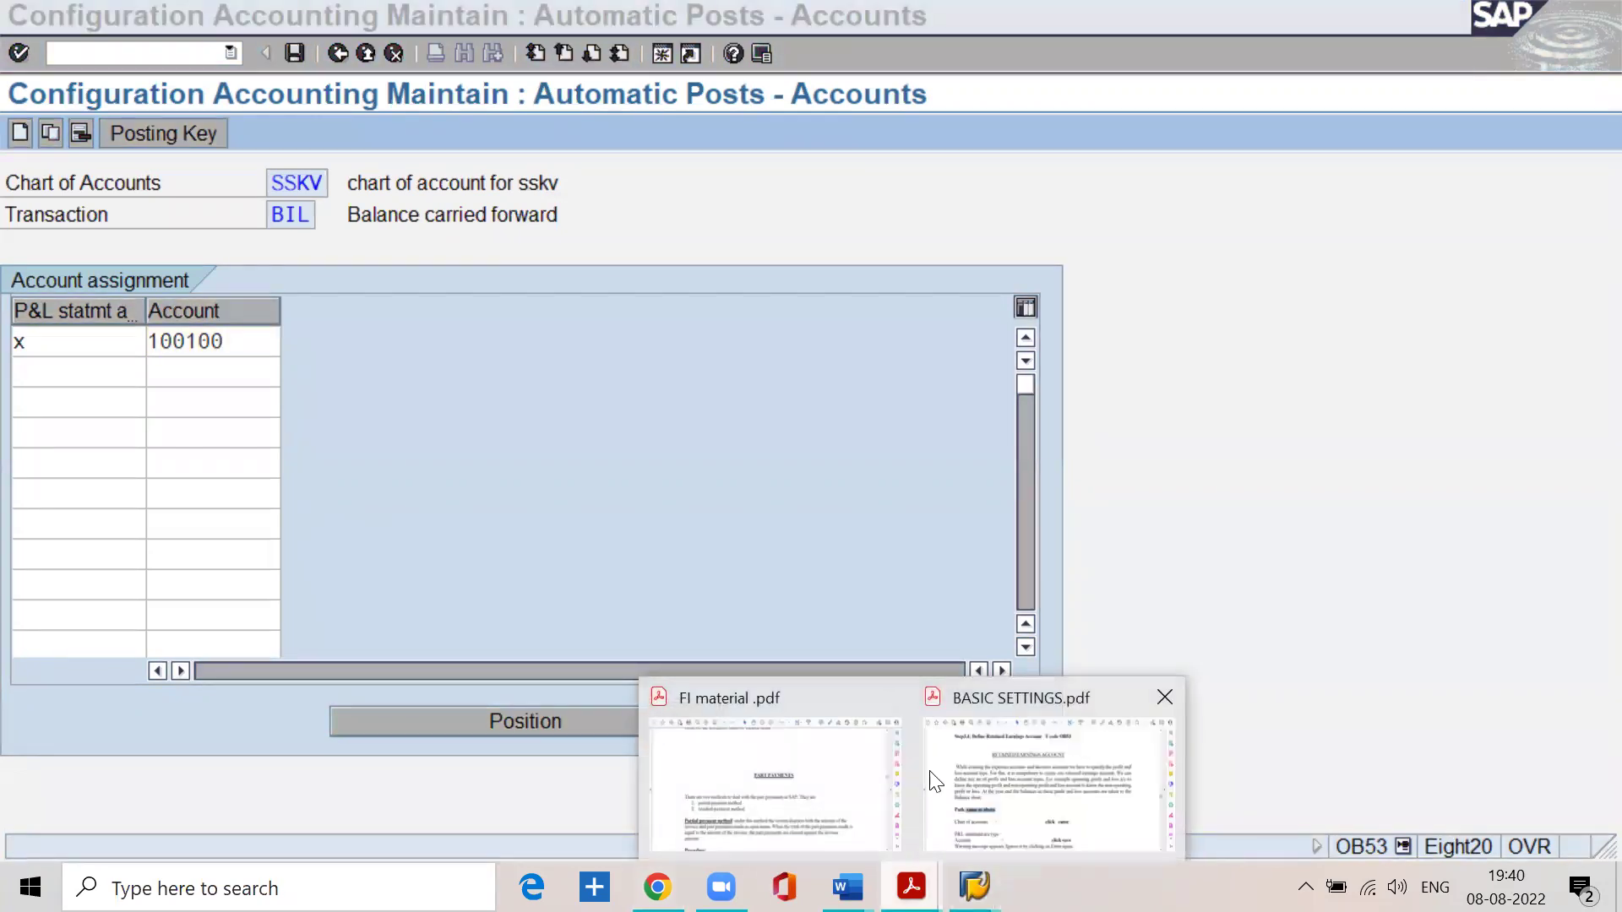
{"action": "left_click", "coordinate": [891, 701]}
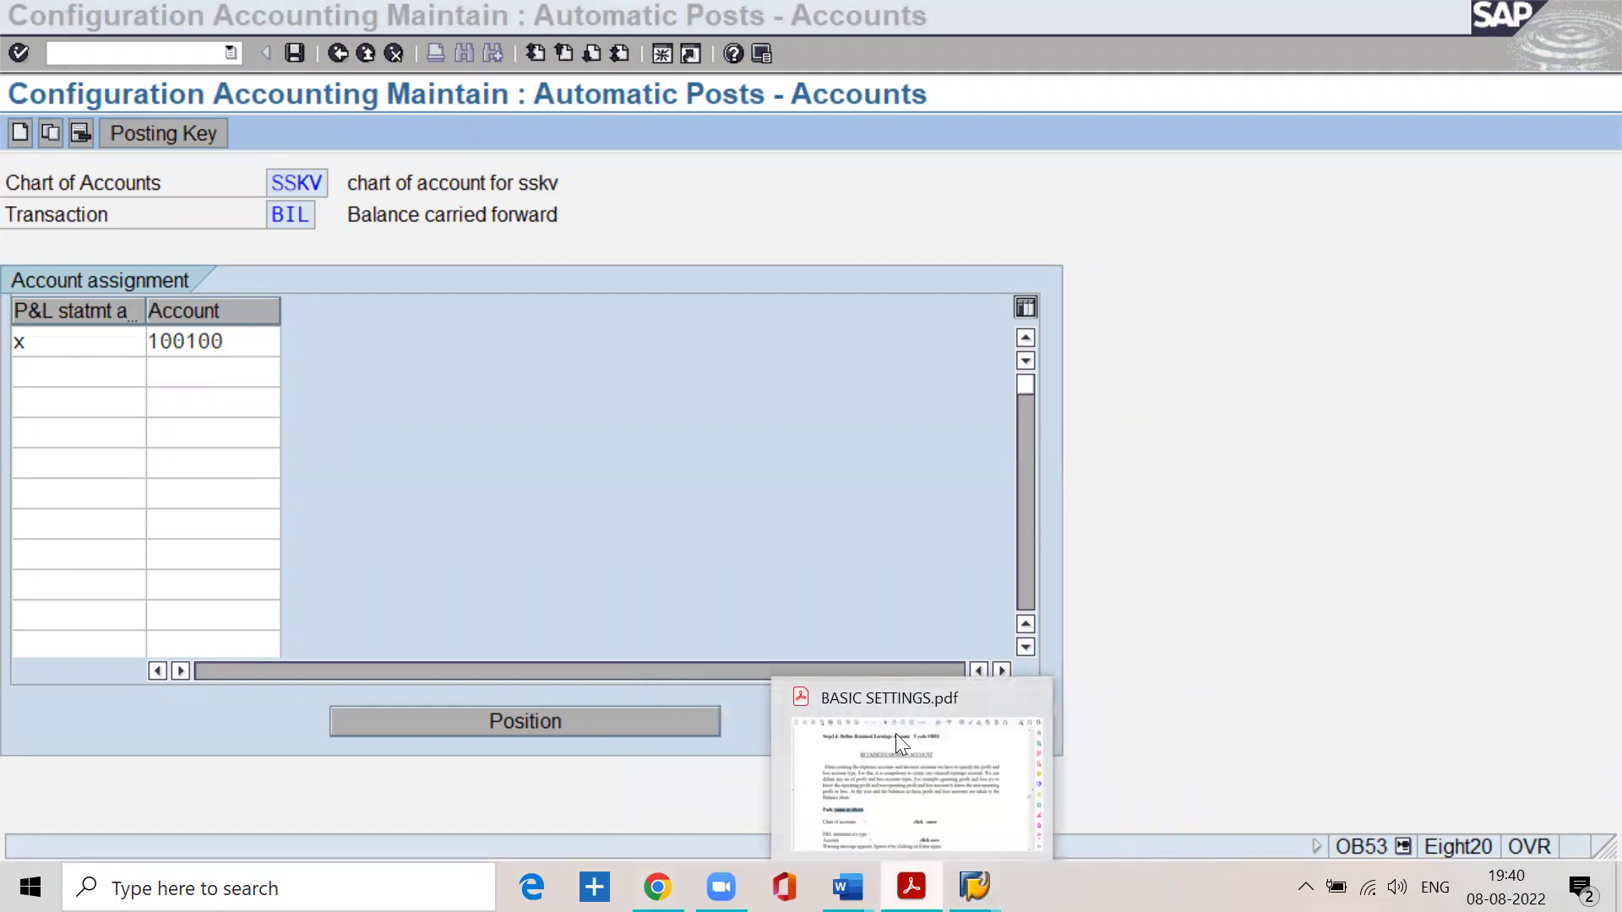
{"action": "left_click", "coordinate": [902, 766]}
{"action": "scroll", "coordinate": [665, 572], "scroll_direction": "up", "scroll_amount": 5}
{"action": "scroll", "coordinate": [666, 572], "scroll_direction": "up", "scroll_amount": 5}
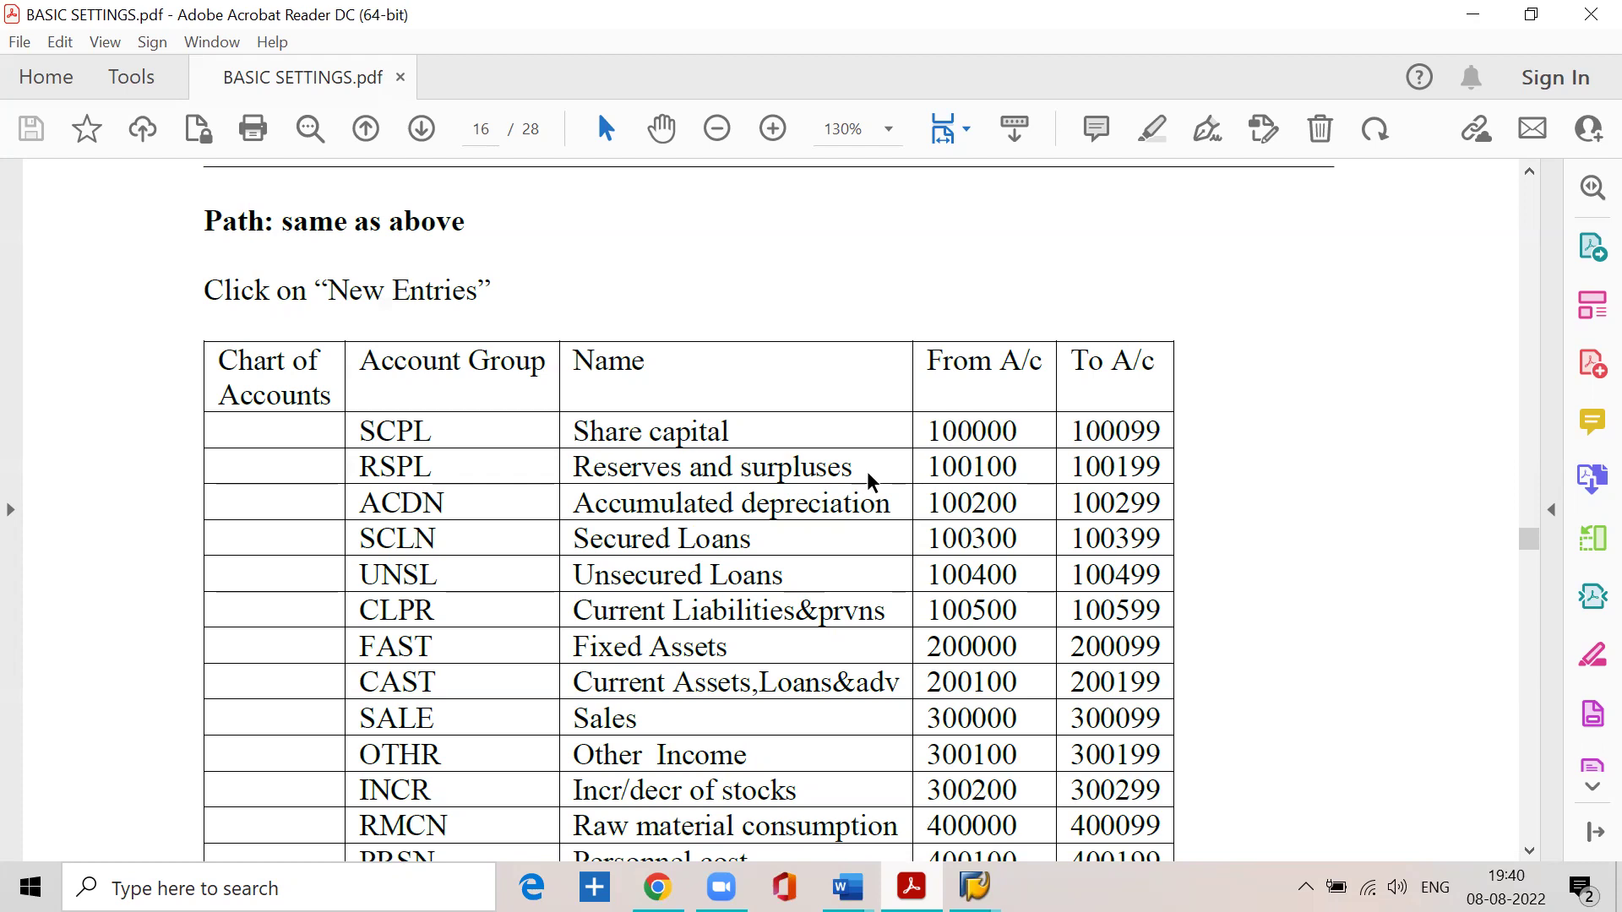
- Check the account number range assigned to the Reserves and surpluses group in the account group table
{"action": "left_click_drag", "start_coordinate": [862, 467], "coordinate": [553, 470]}
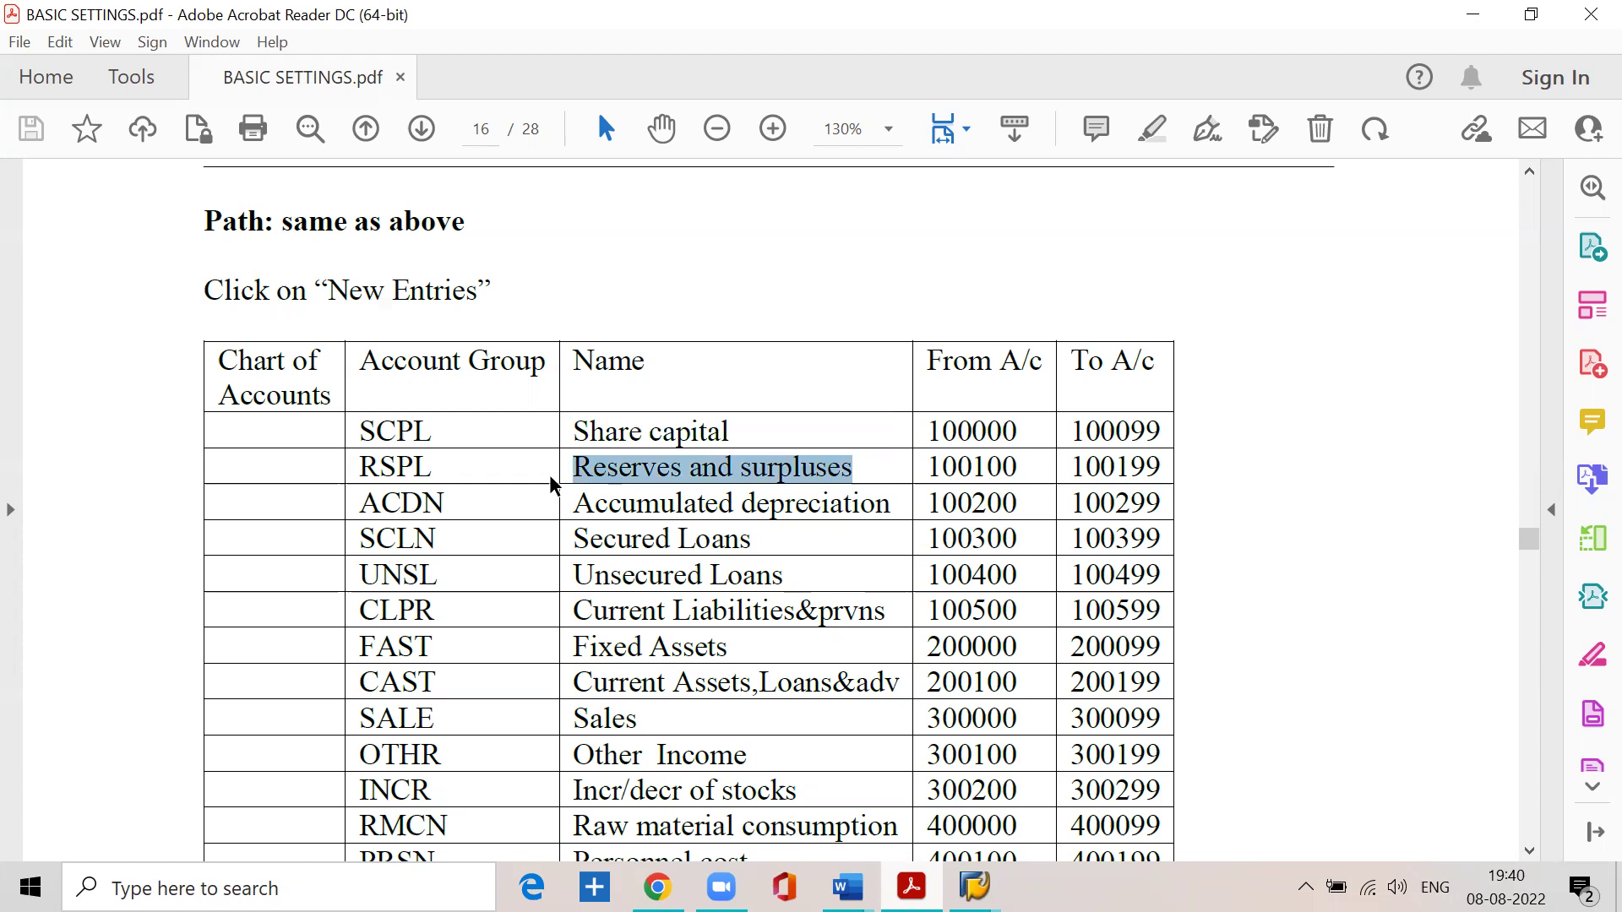
{"action": "left_click", "coordinate": [1027, 470]}
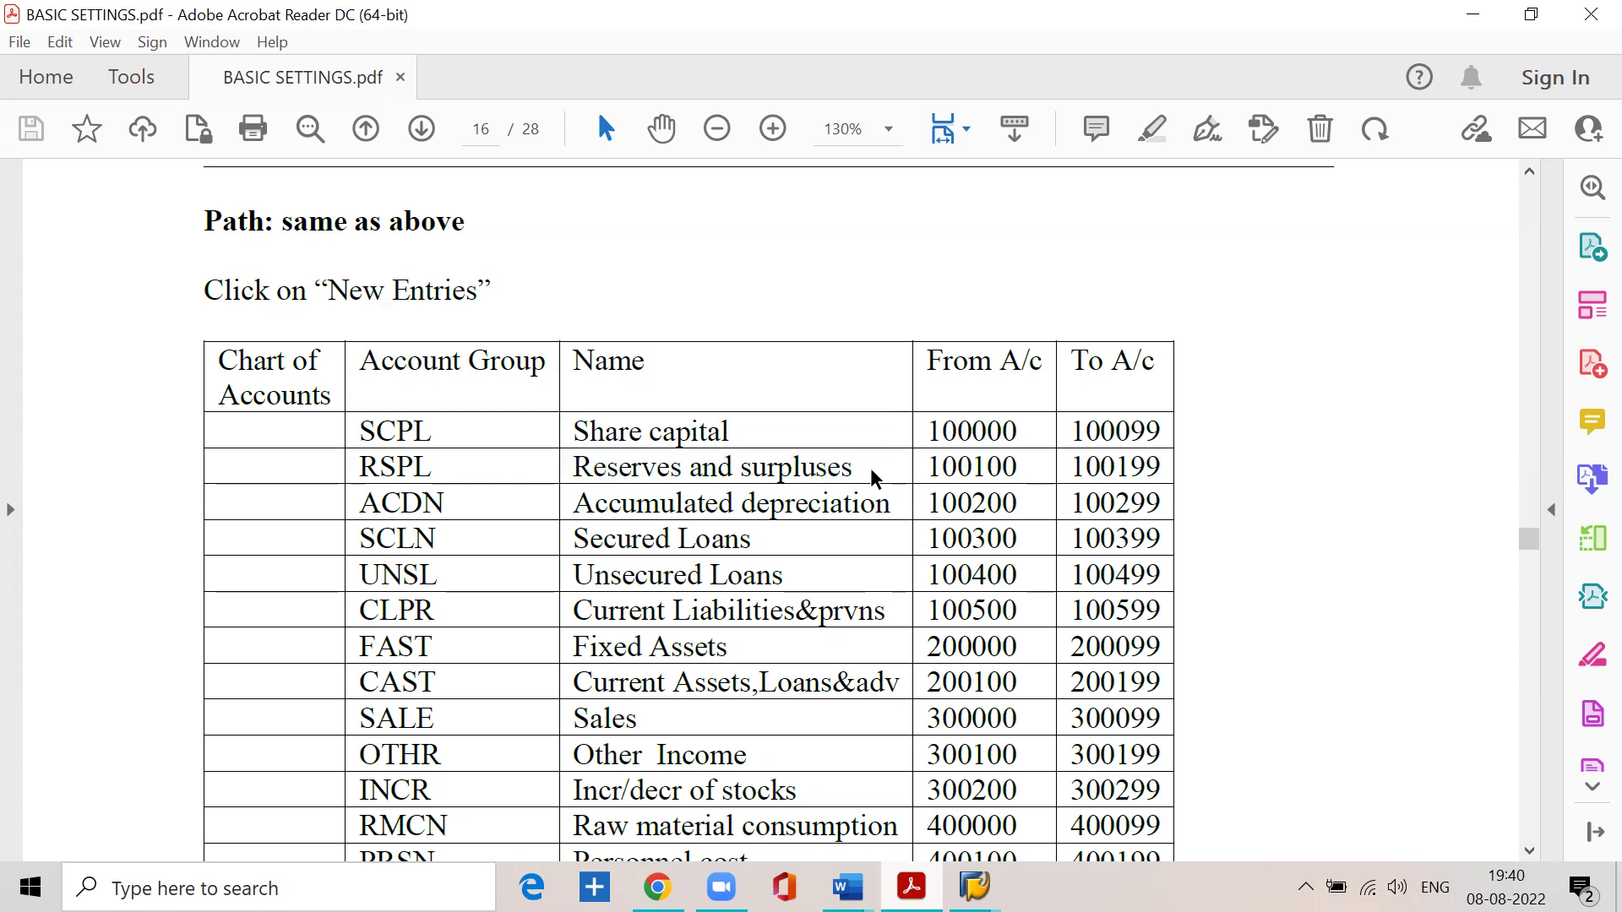
{"action": "left_click_drag", "start_coordinate": [864, 468], "coordinate": [577, 473]}
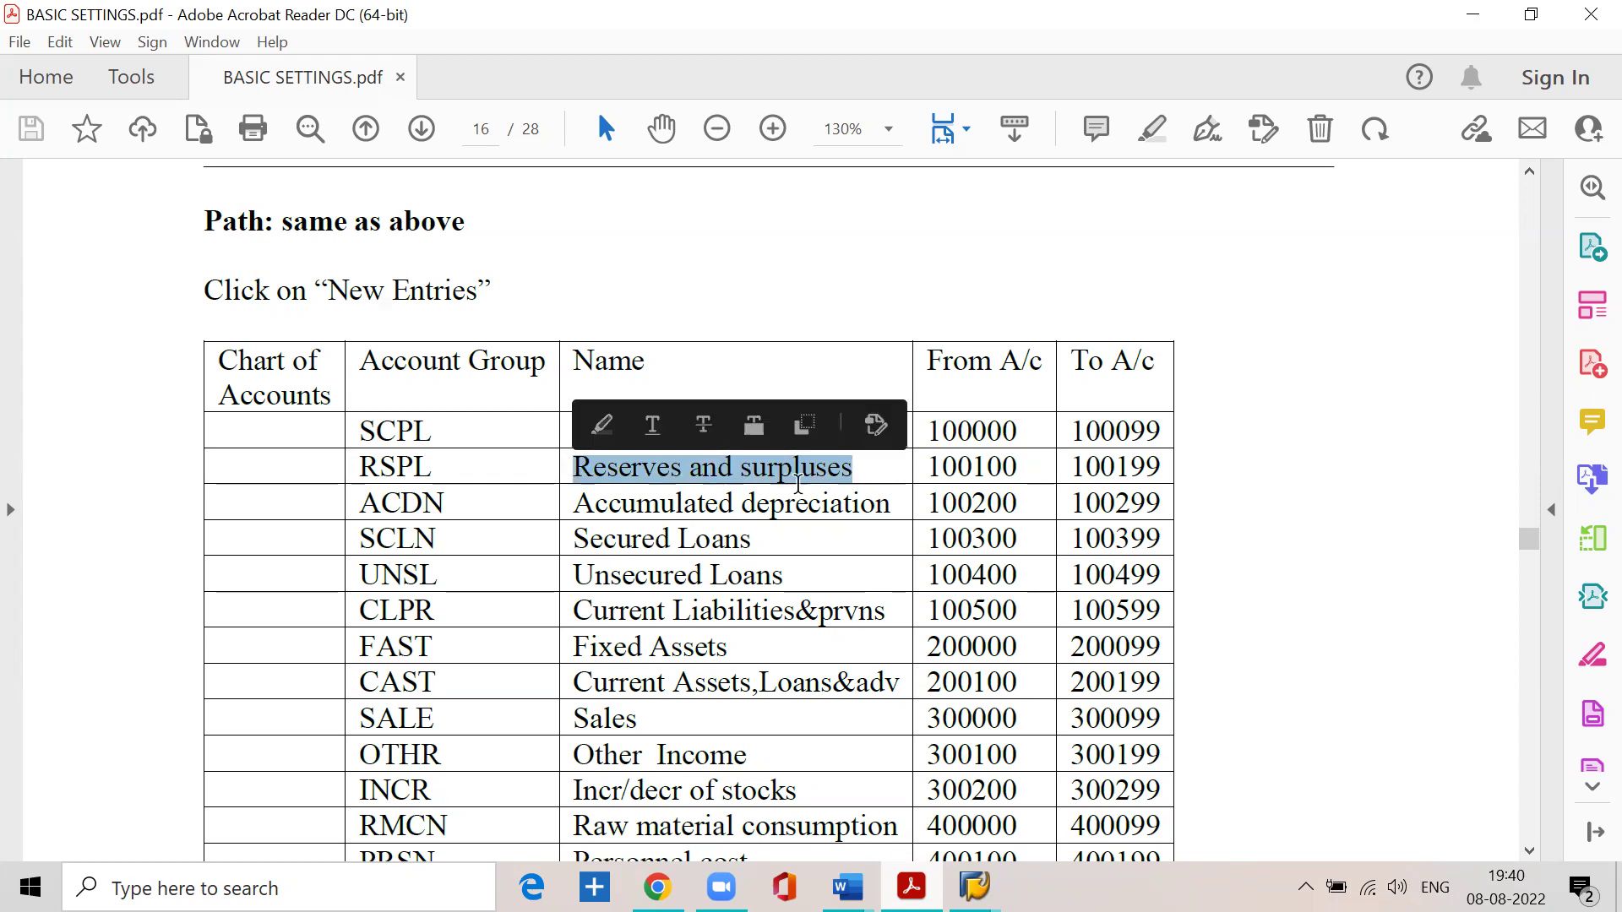
{"action": "left_click_drag", "start_coordinate": [1026, 467], "coordinate": [904, 462]}
{"action": "left_click_drag", "start_coordinate": [1166, 467], "coordinate": [923, 465]}
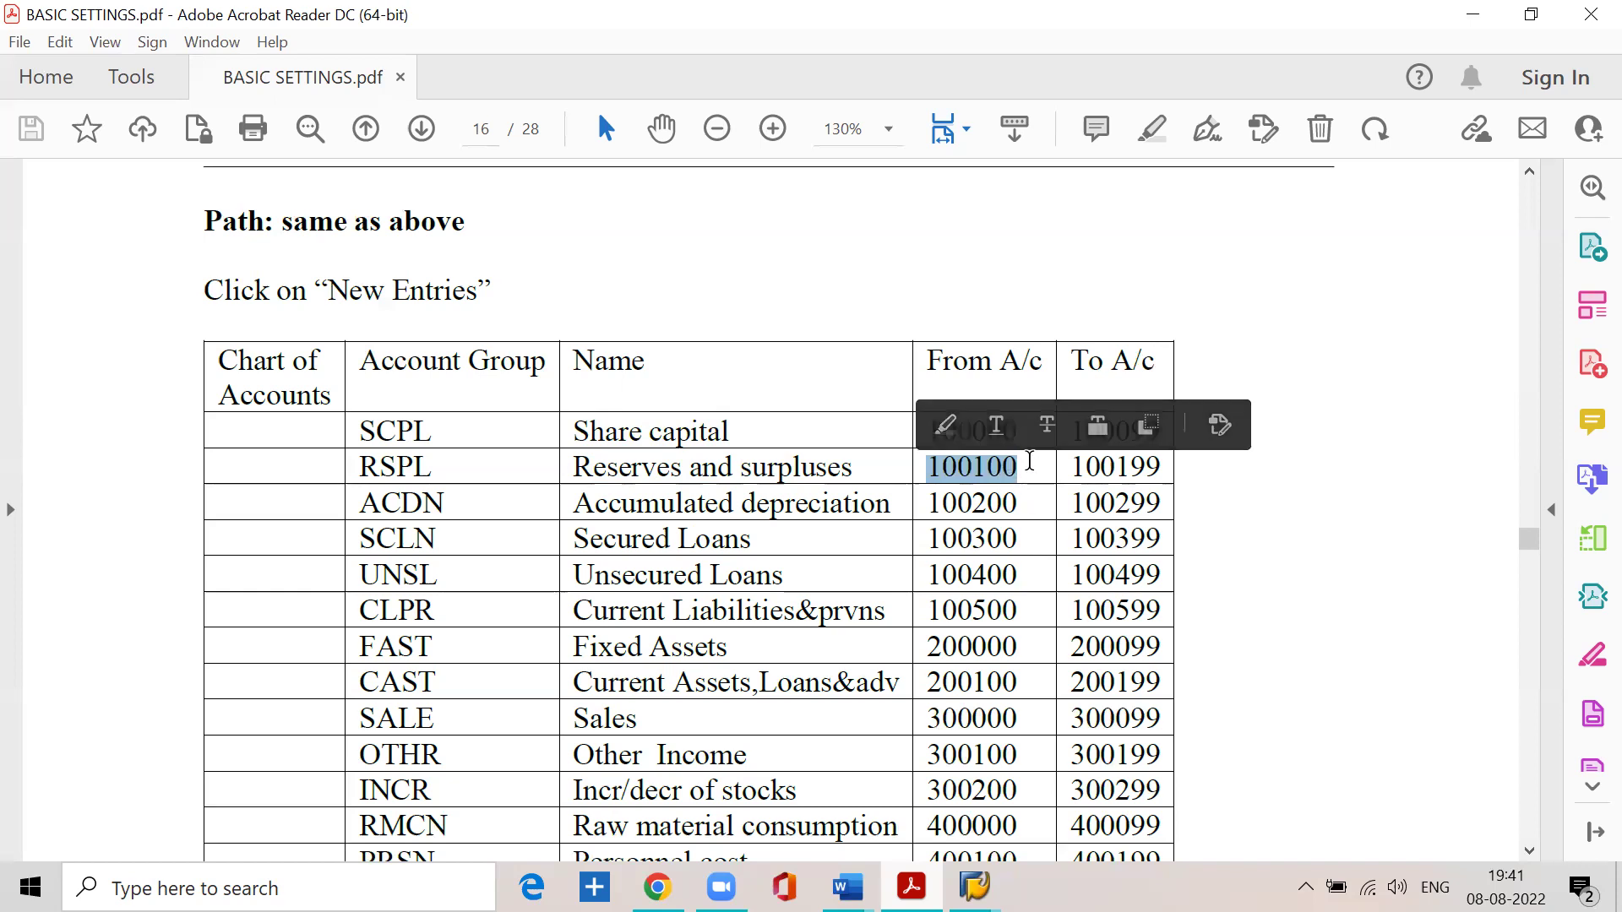
{"action": "left_click", "coordinate": [1030, 461]}
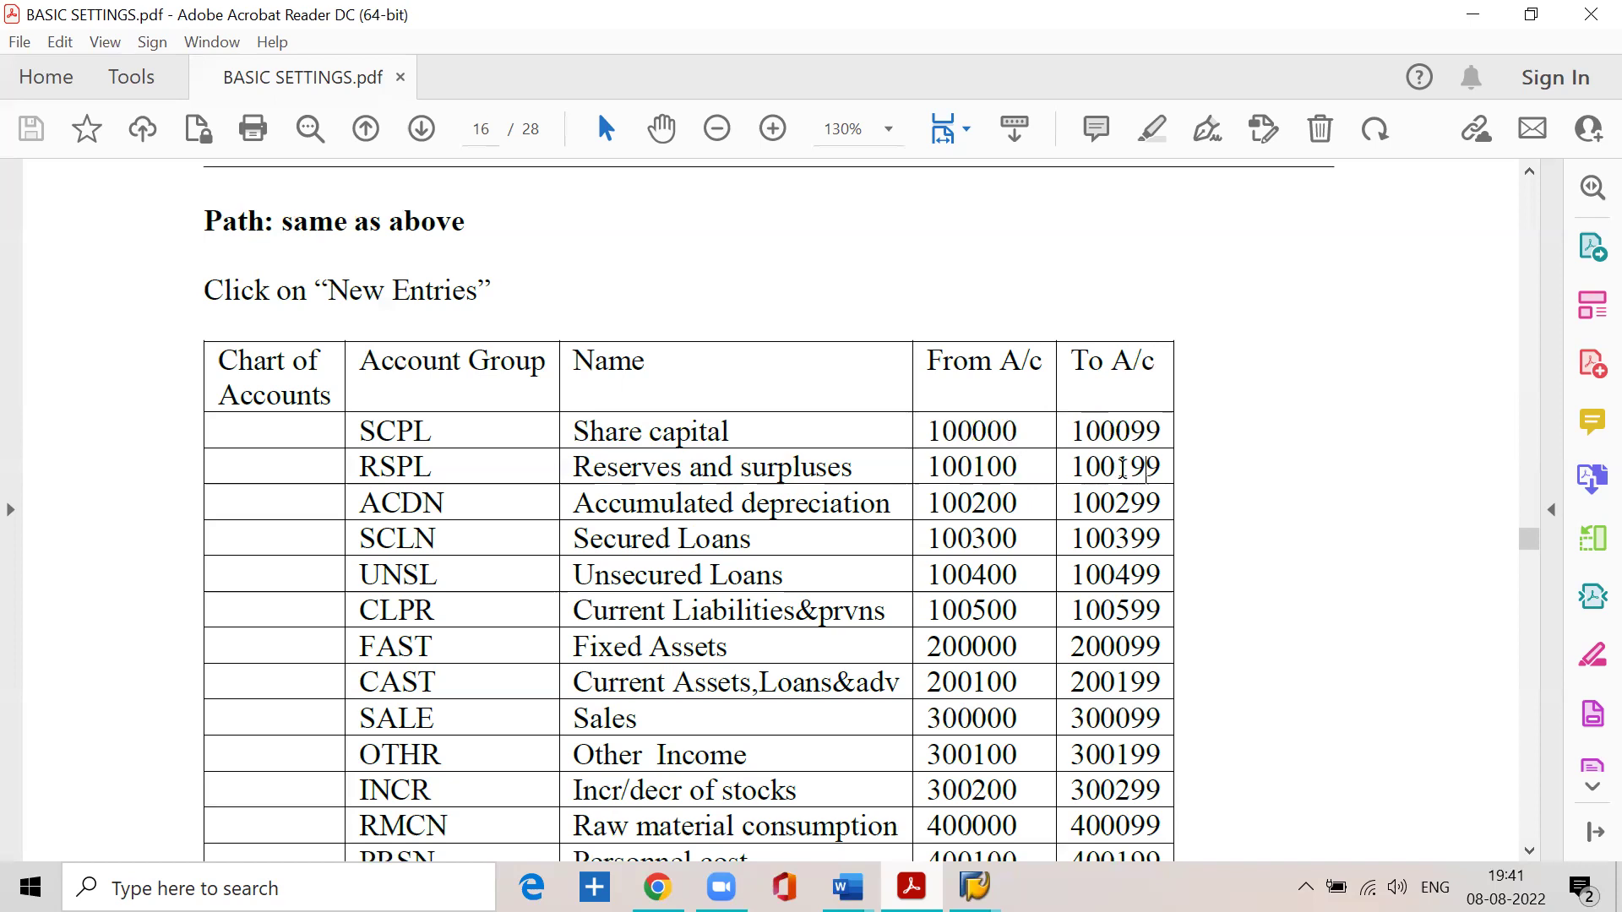
- Switch back to SAP and save the type X account assignment under customizing request EH7K908600
{"action": "left_click_drag", "start_coordinate": [1026, 462], "coordinate": [916, 467]}
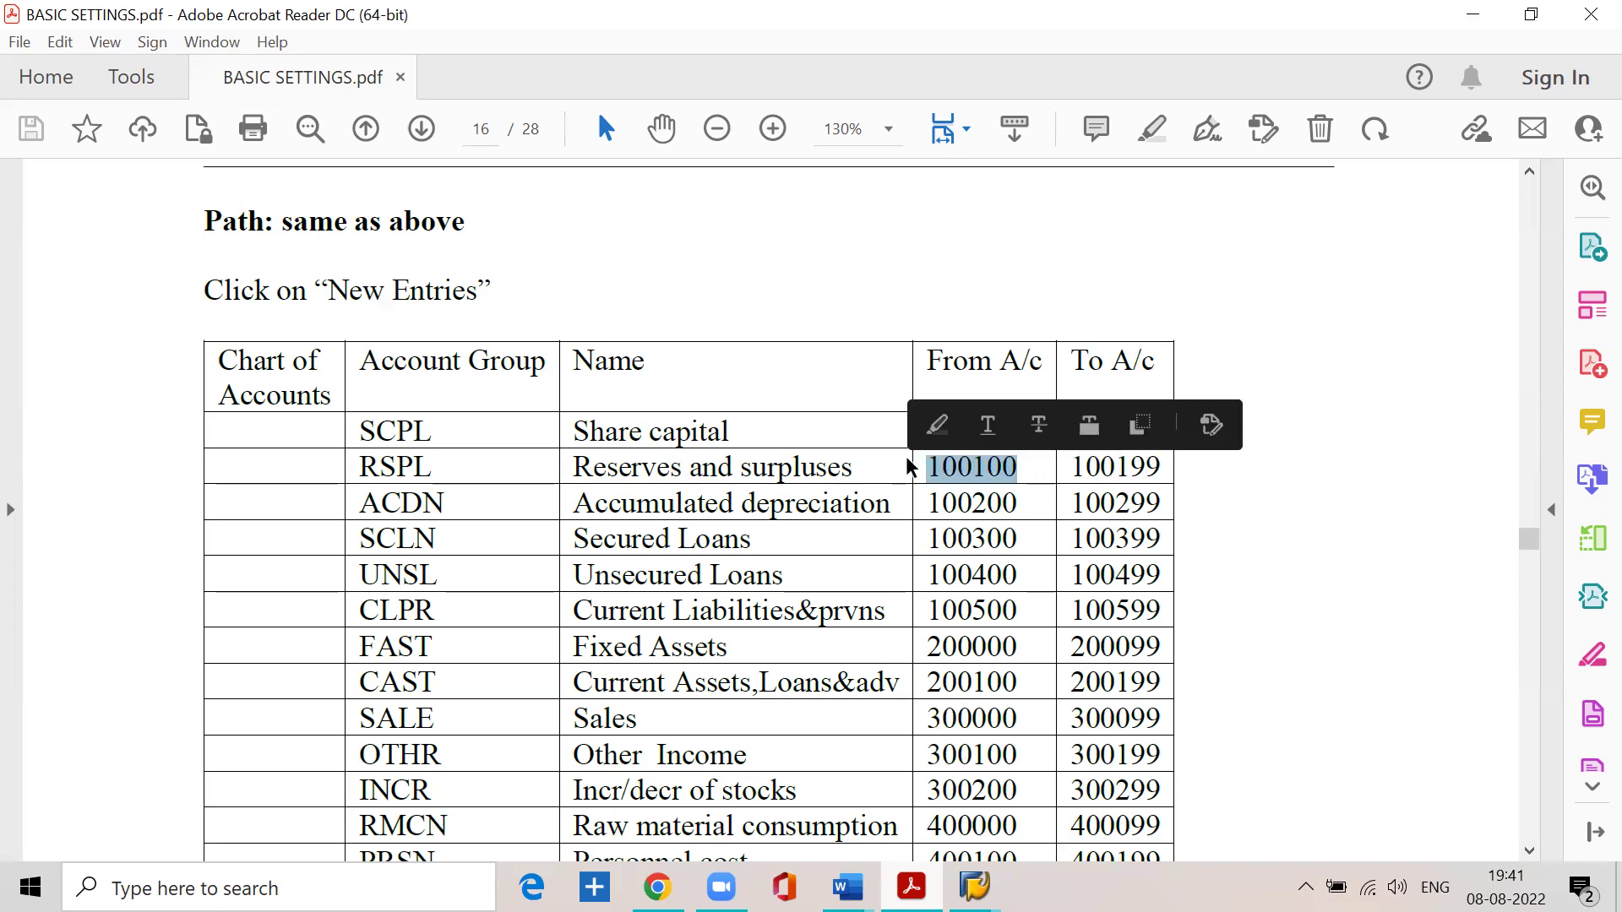
{"action": "left_click", "coordinate": [1473, 15]}
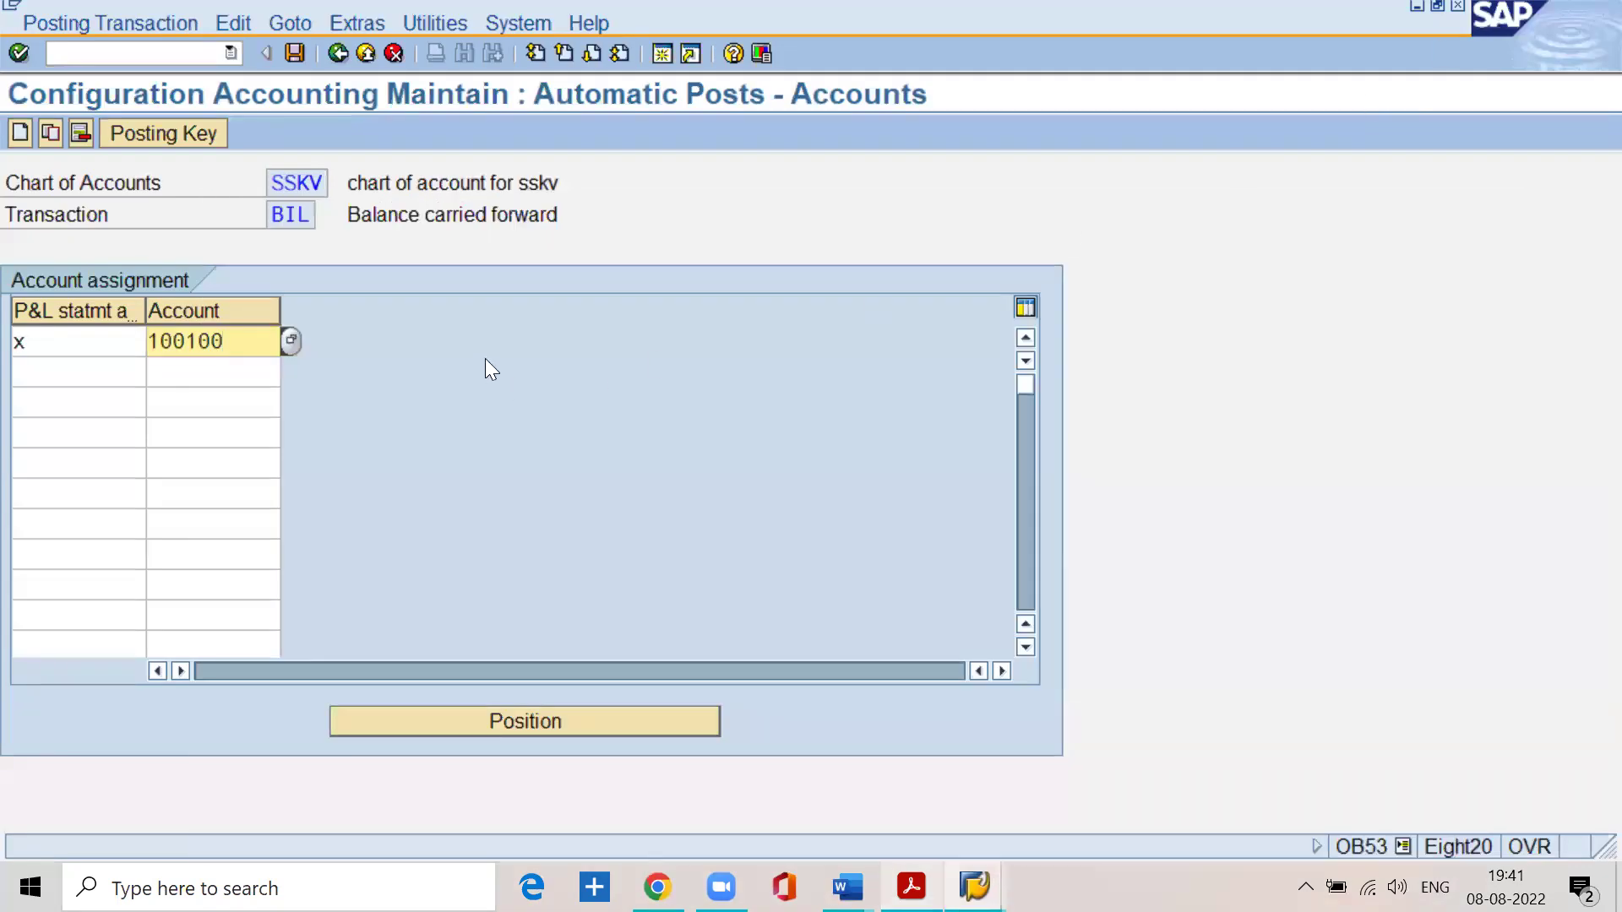
{"action": "left_click", "coordinate": [296, 52]}
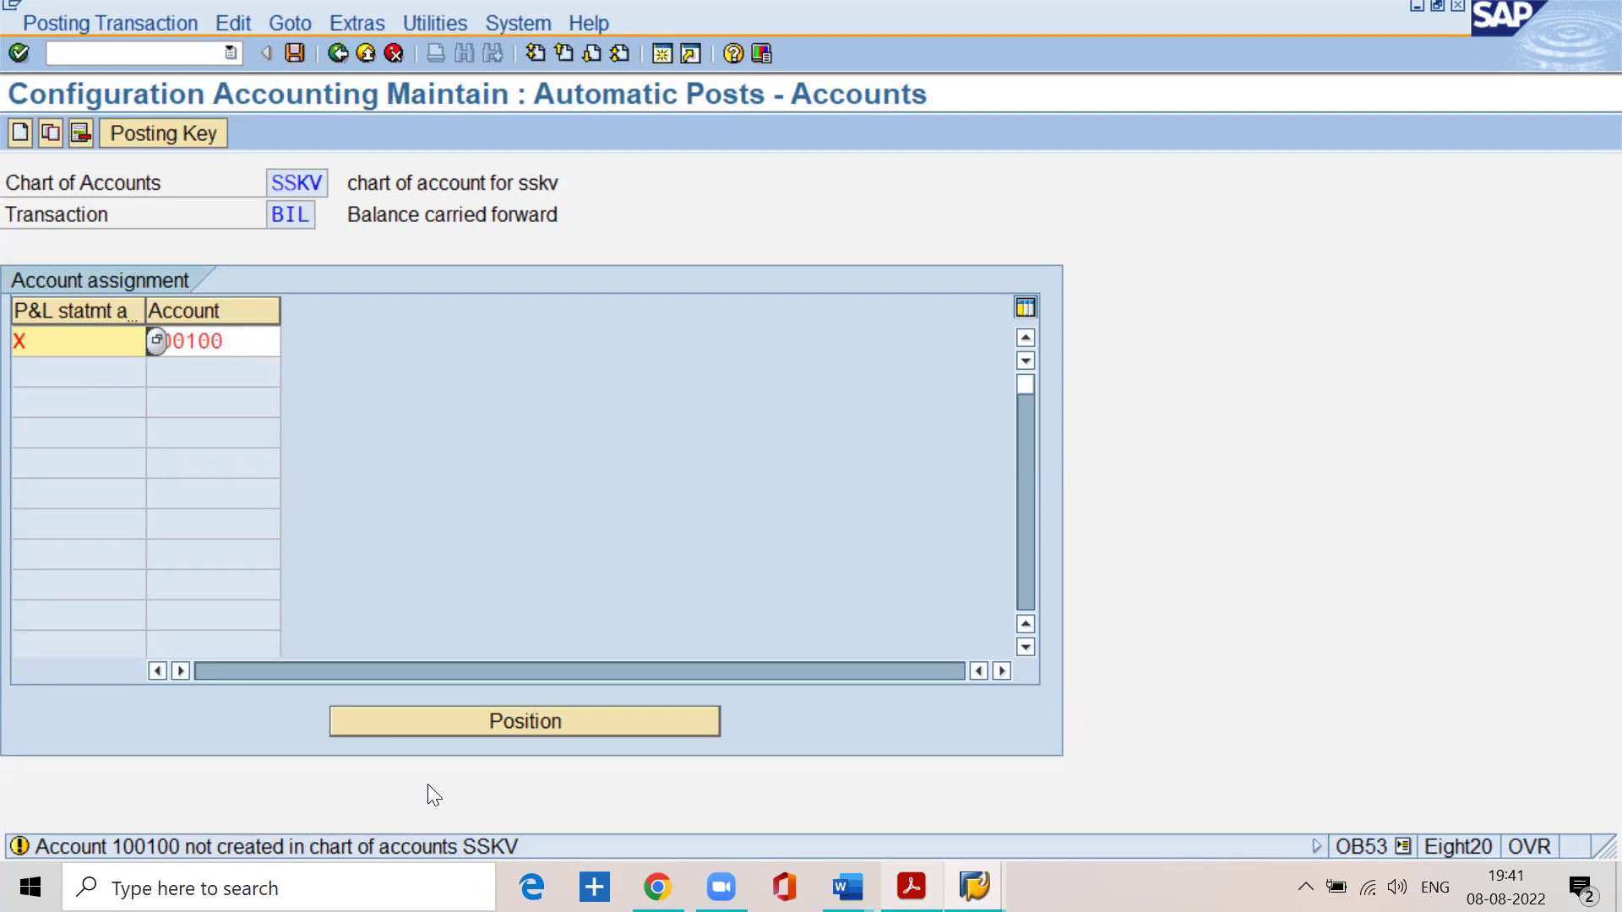
{"action": "key", "text": "ctrl+s"}
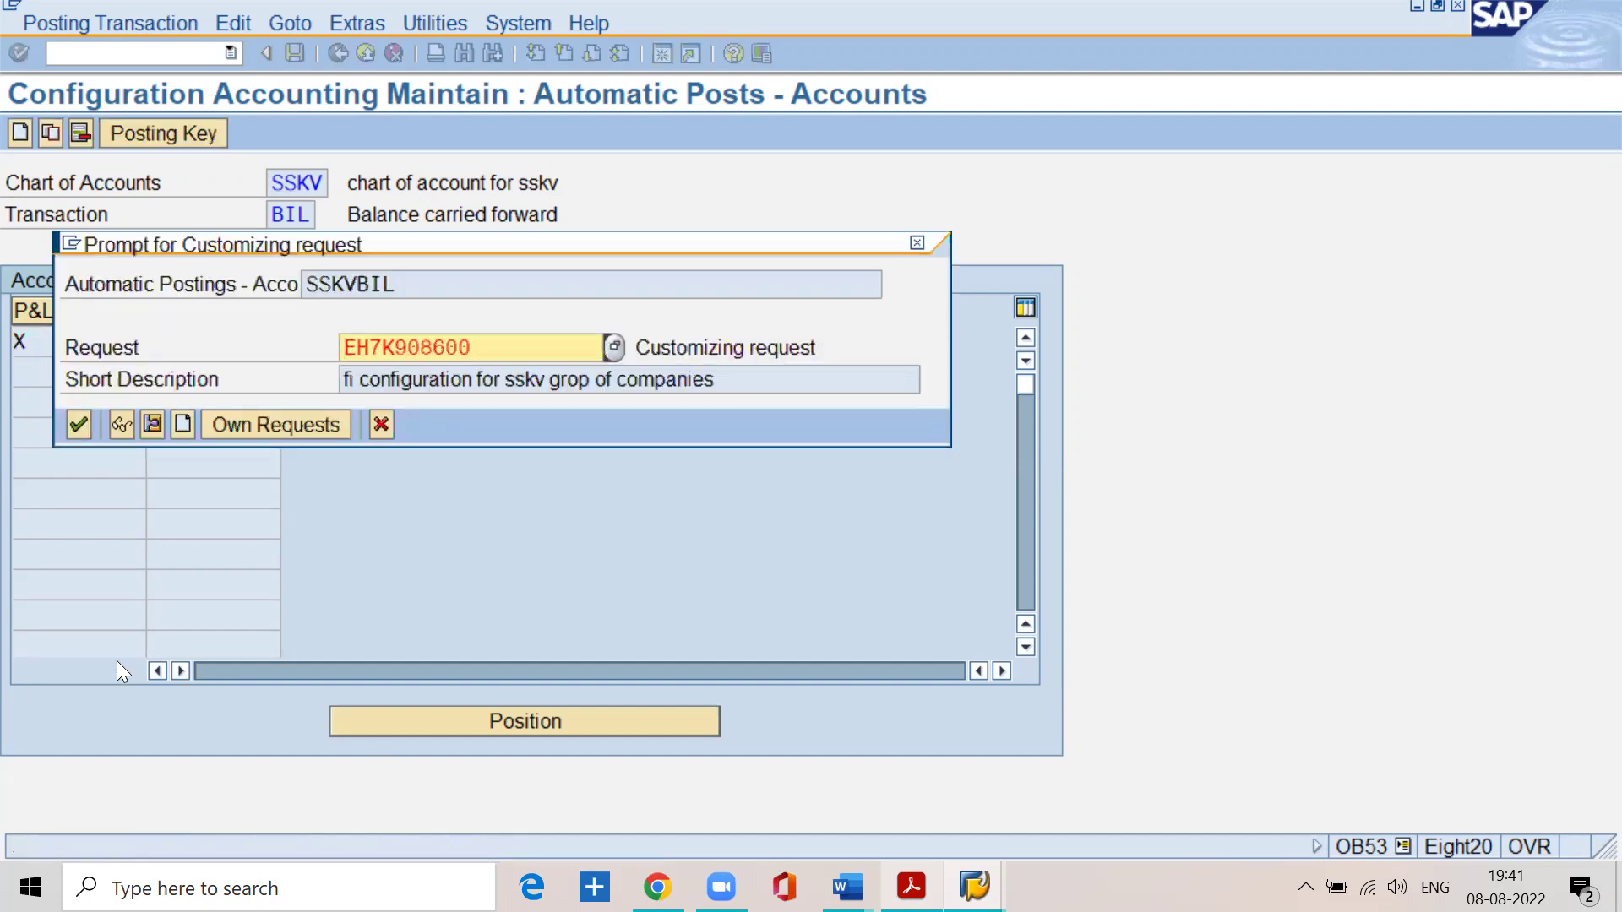
{"action": "left_click", "coordinate": [82, 426]}
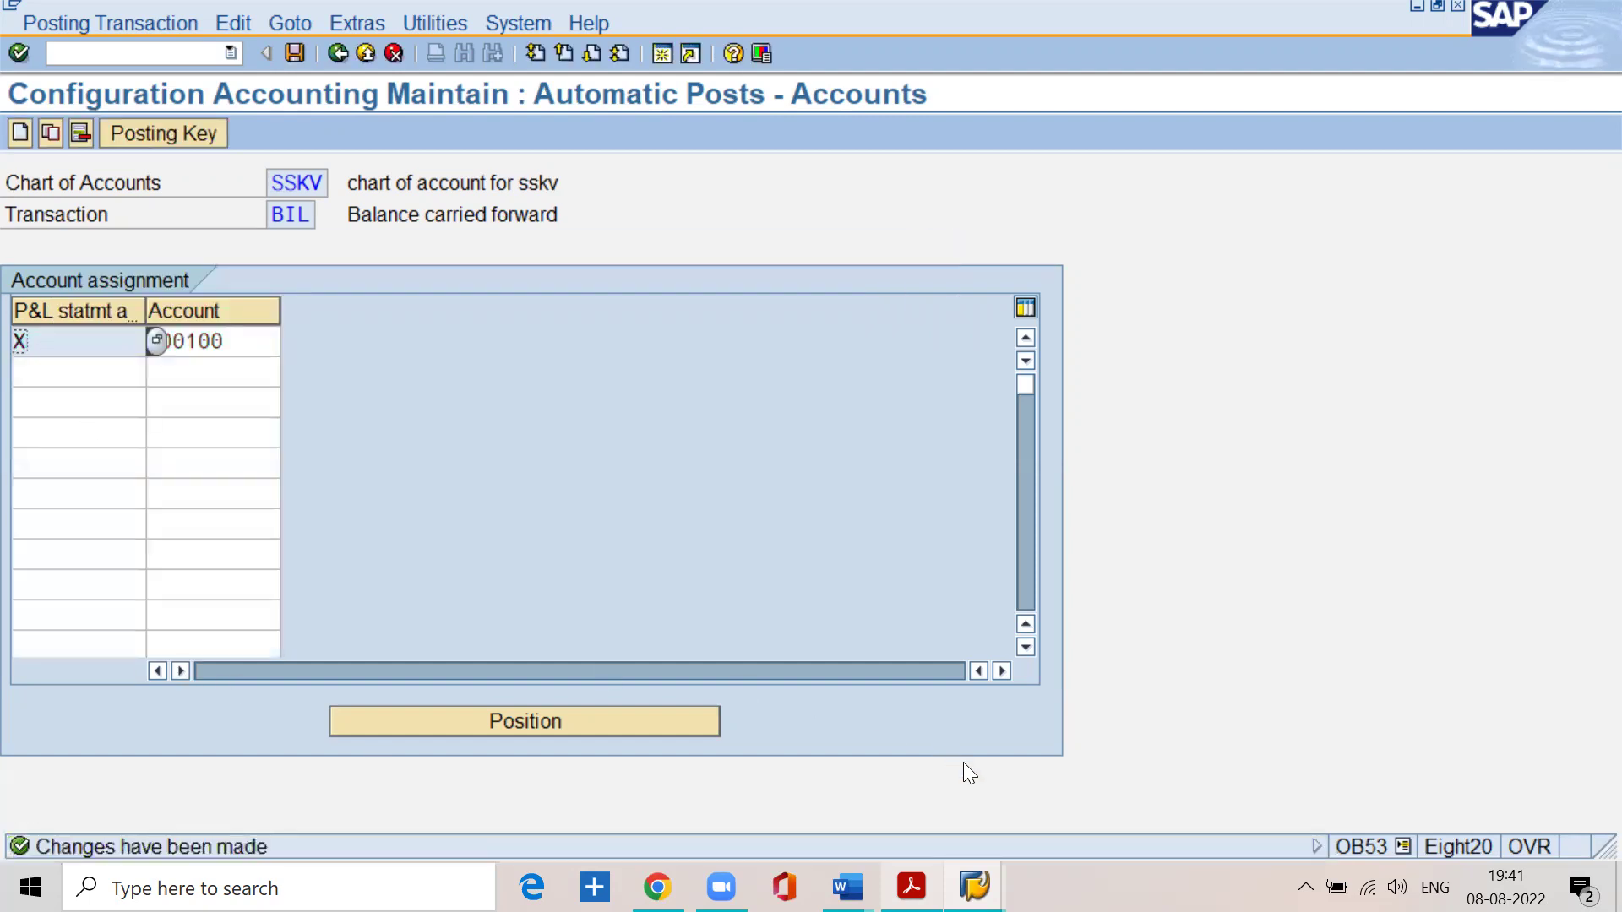
- Look up the account types and numbers for operating and non-operating profit or loss on page 17 of BASIC SETTINGS.pdf
{"action": "left_click", "coordinate": [911, 887]}
{"action": "scroll", "coordinate": [728, 676], "scroll_direction": "down", "scroll_amount": 3}
{"action": "scroll", "coordinate": [728, 676], "scroll_direction": "down", "scroll_amount": 17}
{"action": "scroll", "coordinate": [730, 682], "scroll_direction": "down", "scroll_amount": 8}
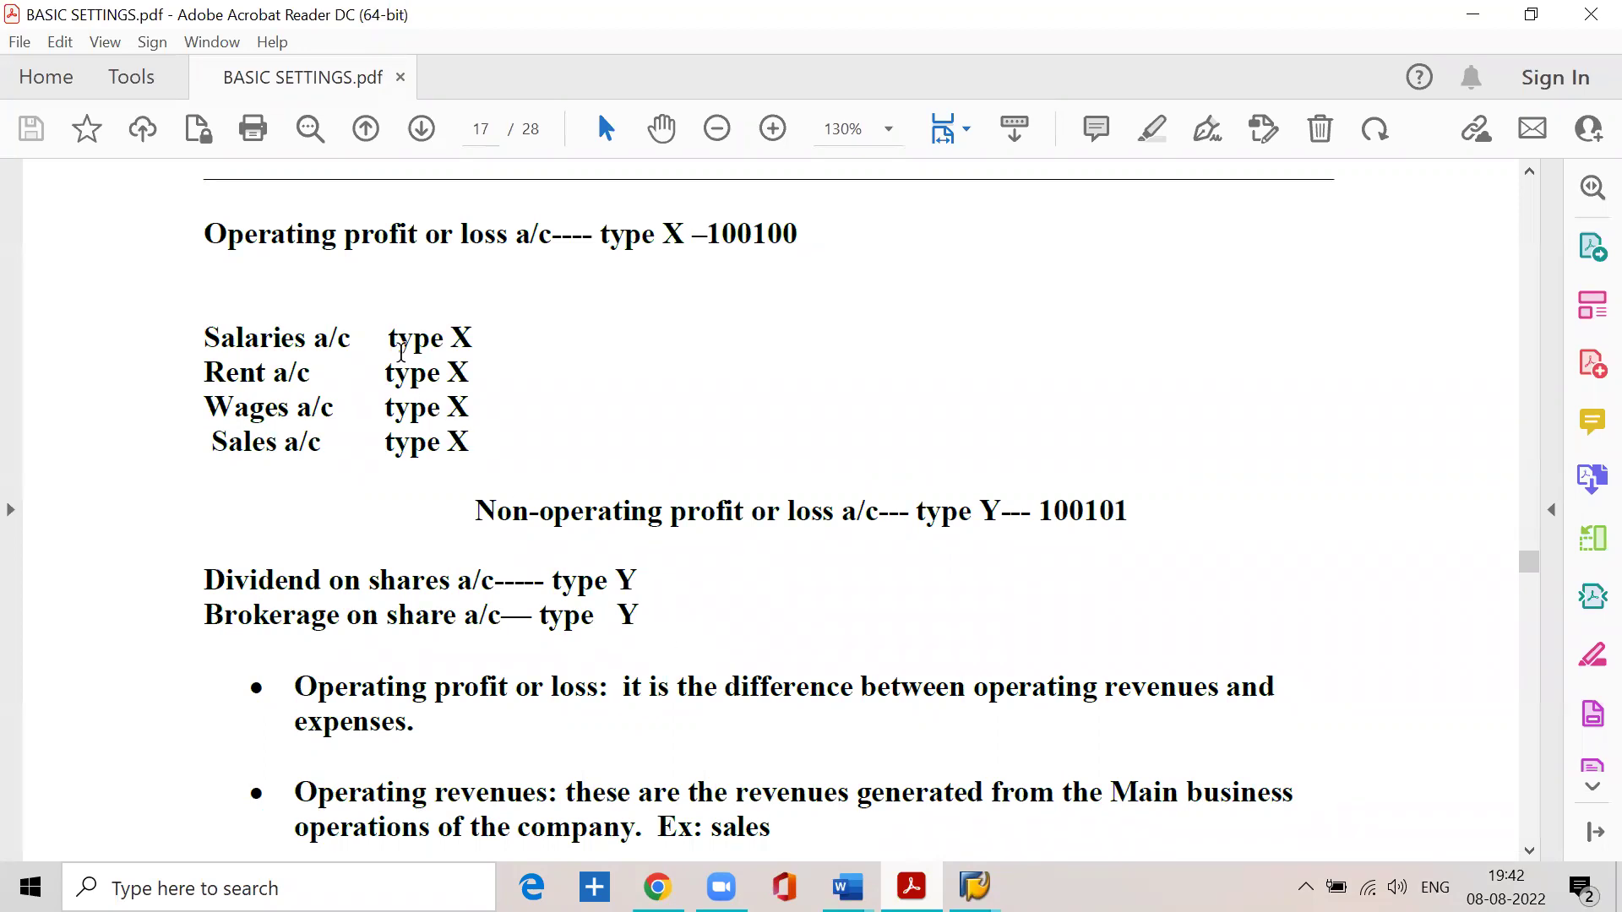
{"action": "left_click_drag", "start_coordinate": [205, 235], "coordinate": [788, 236]}
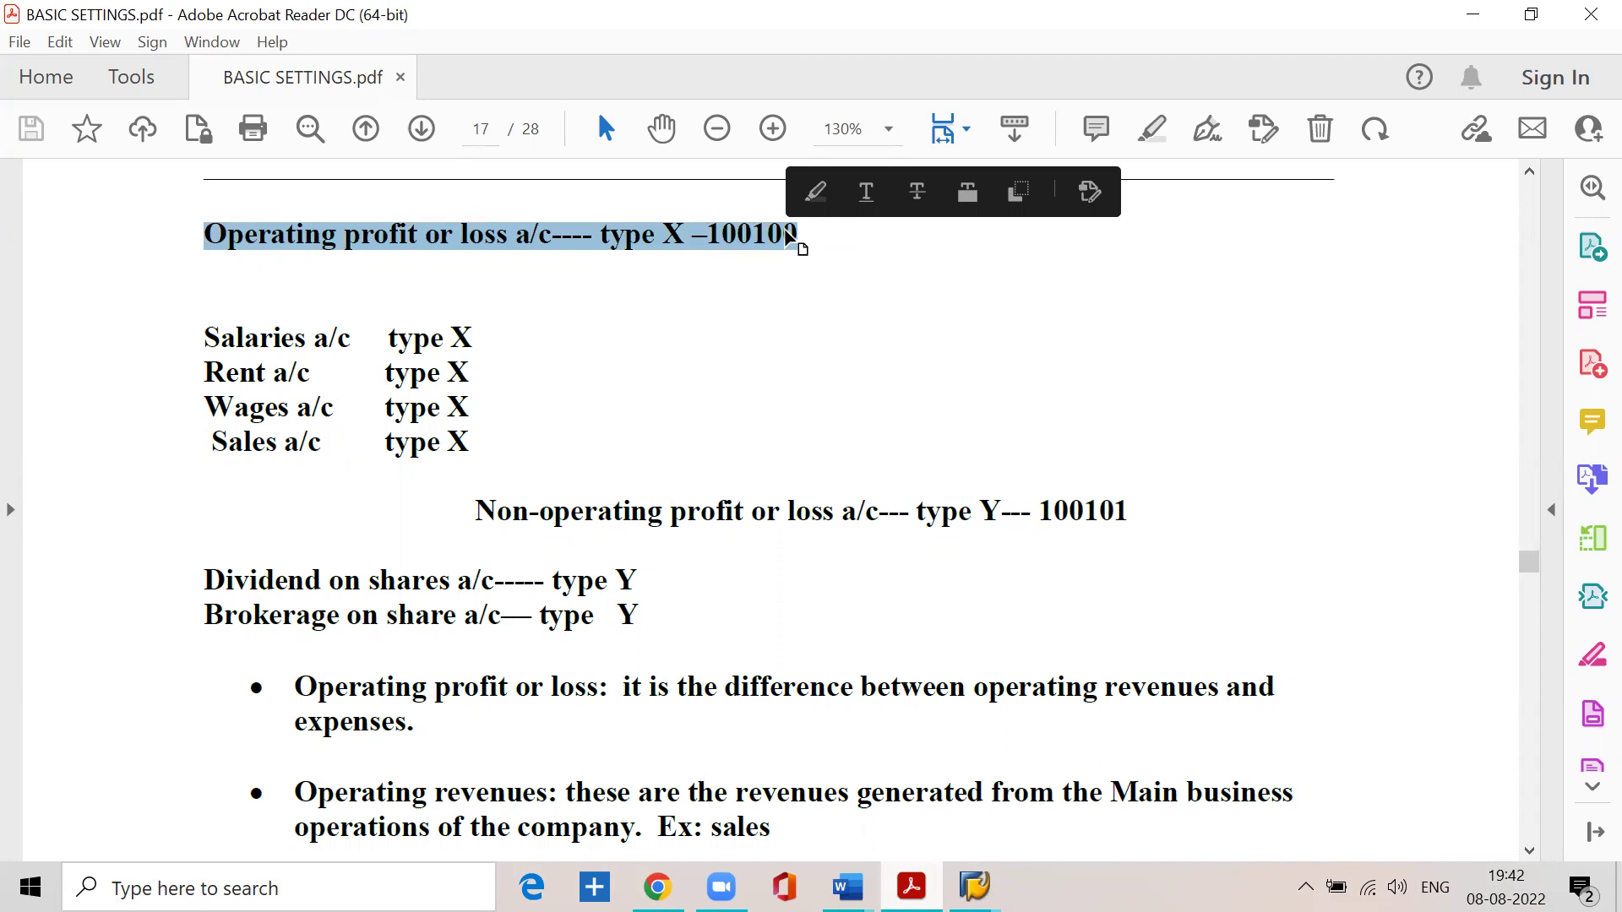
{"action": "left_click_drag", "start_coordinate": [464, 513], "coordinate": [989, 504]}
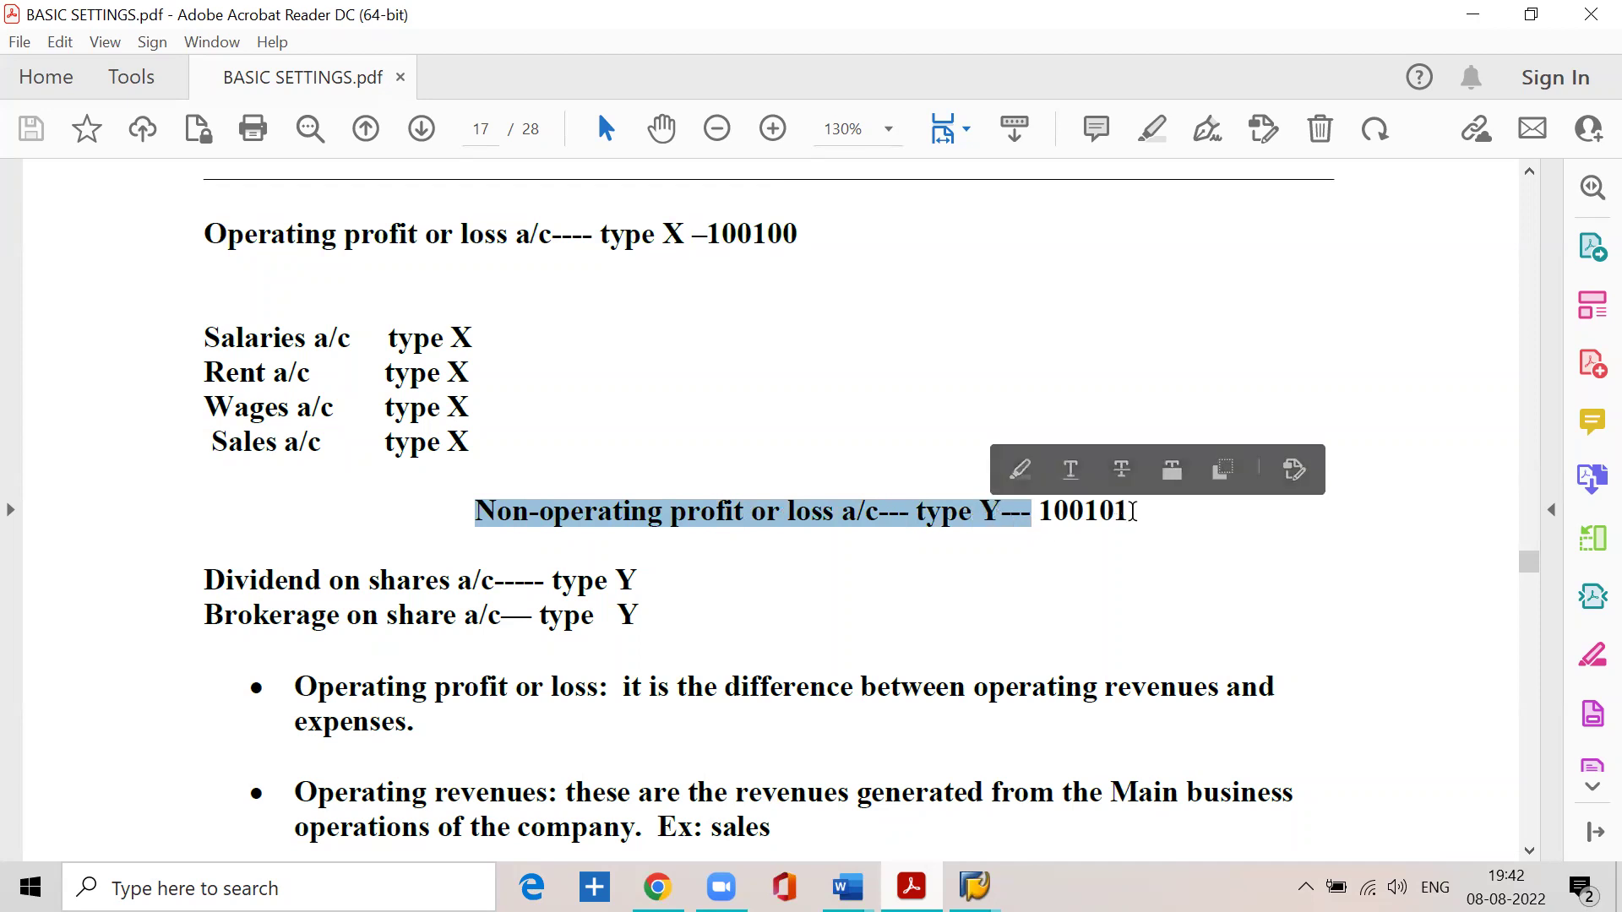
{"action": "left_click_drag", "start_coordinate": [1130, 511], "coordinate": [1034, 509]}
- Return to the SAP account assignment table and assign account 100101 to P&L statement account type Y in the second row
{"action": "mouse_move", "coordinate": [974, 888]}
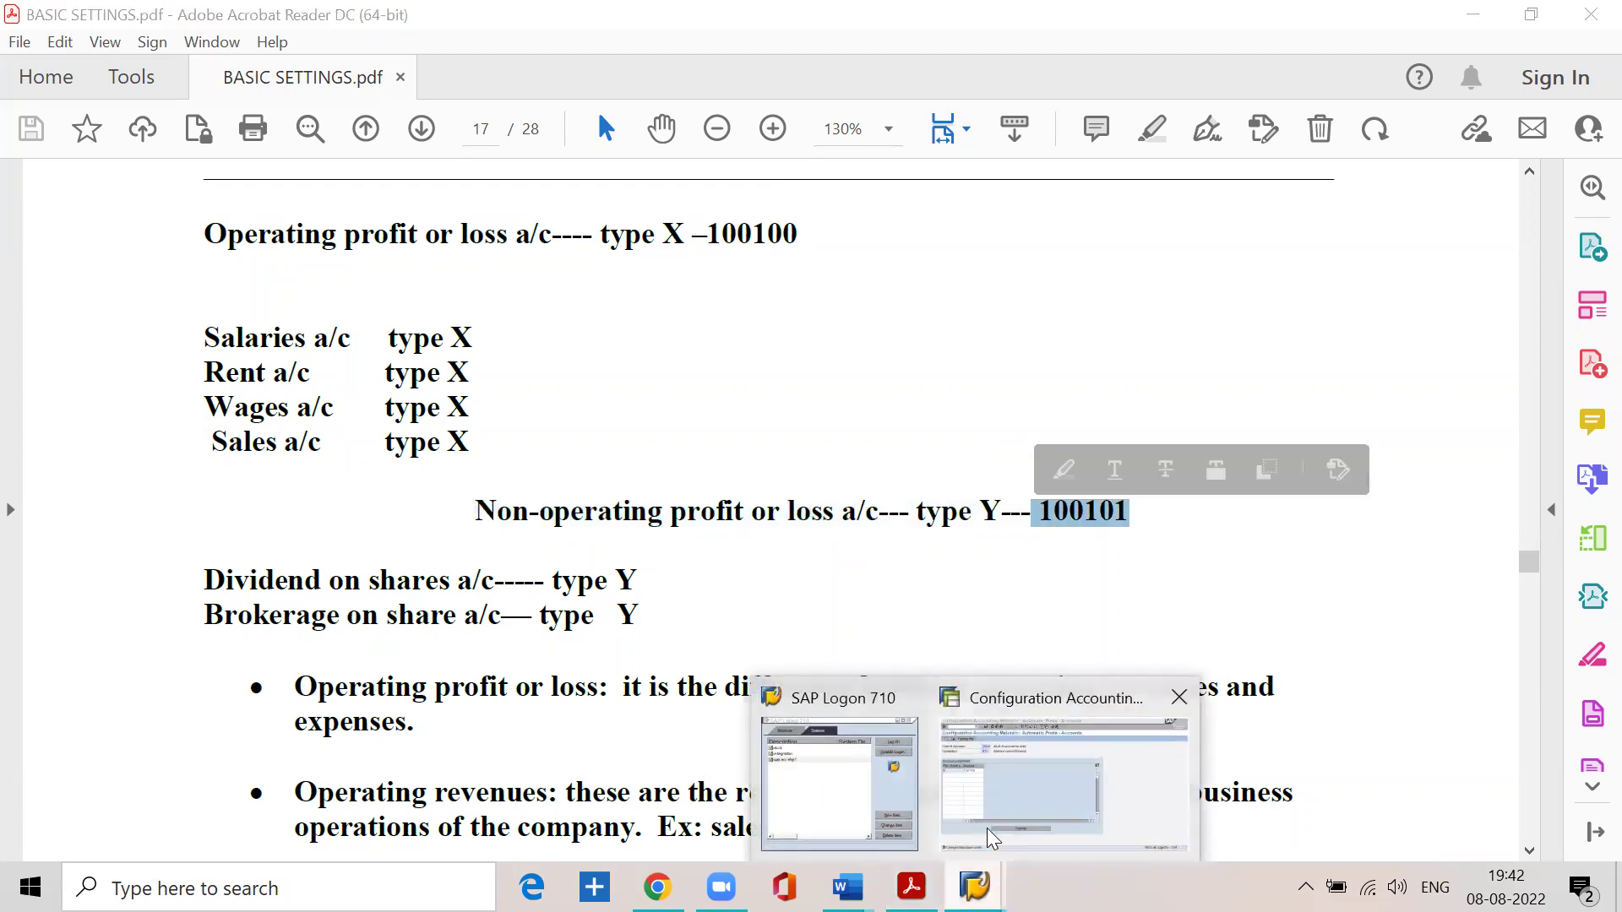
{"action": "left_click", "coordinate": [987, 824]}
{"action": "left_click", "coordinate": [93, 373]}
{"action": "type", "text": "y"}
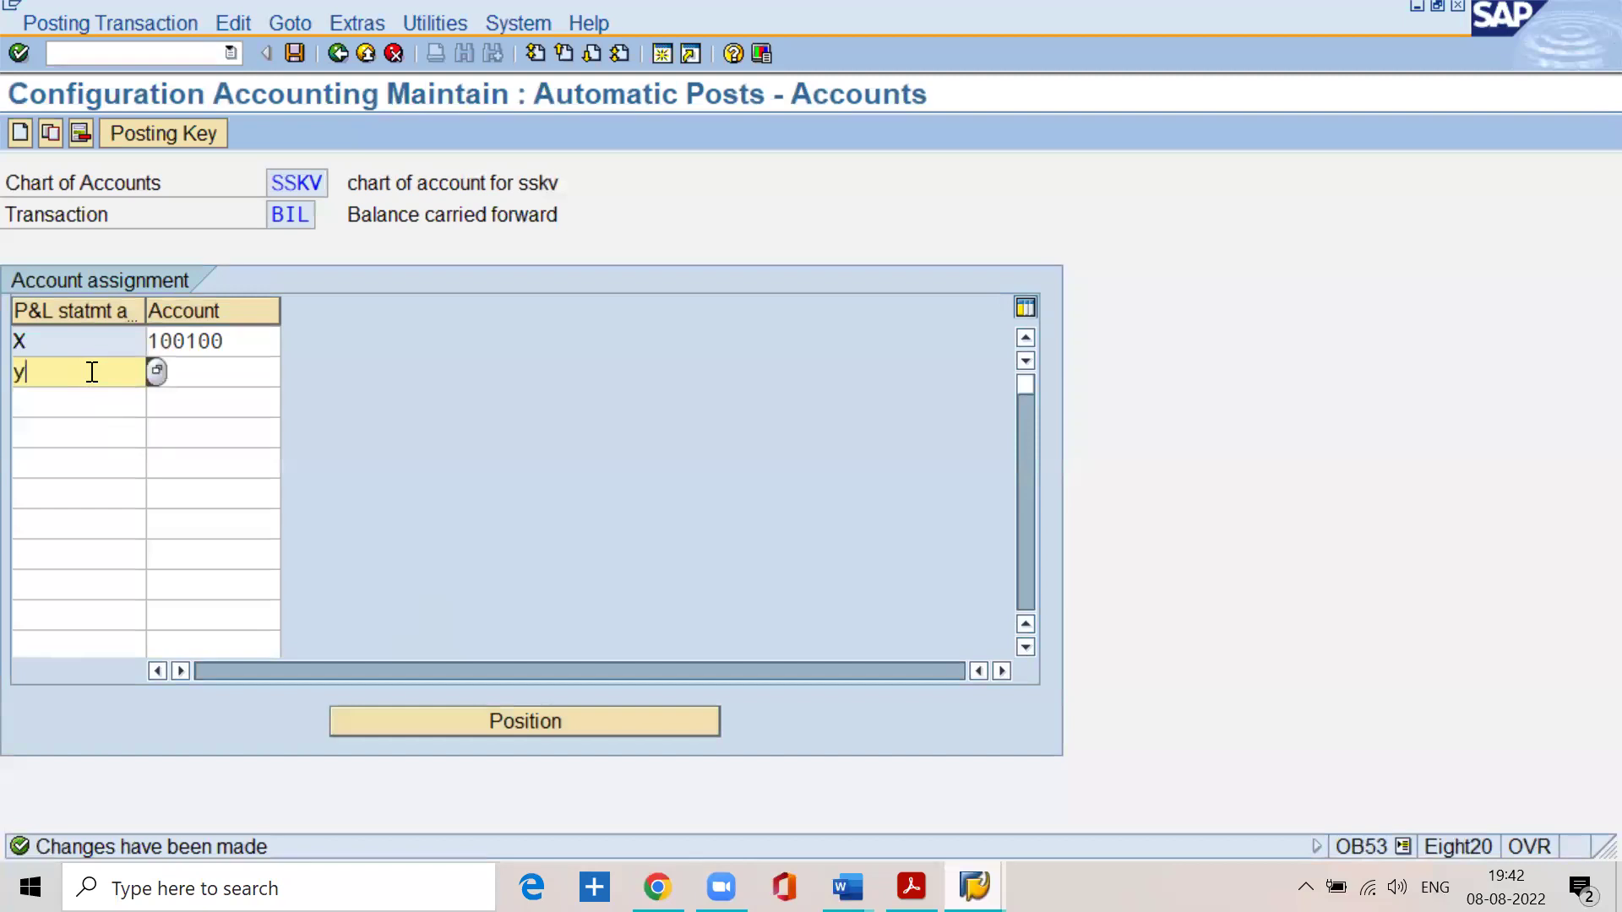
{"action": "key", "text": "Tab"}
{"action": "type", "text": "100101"}
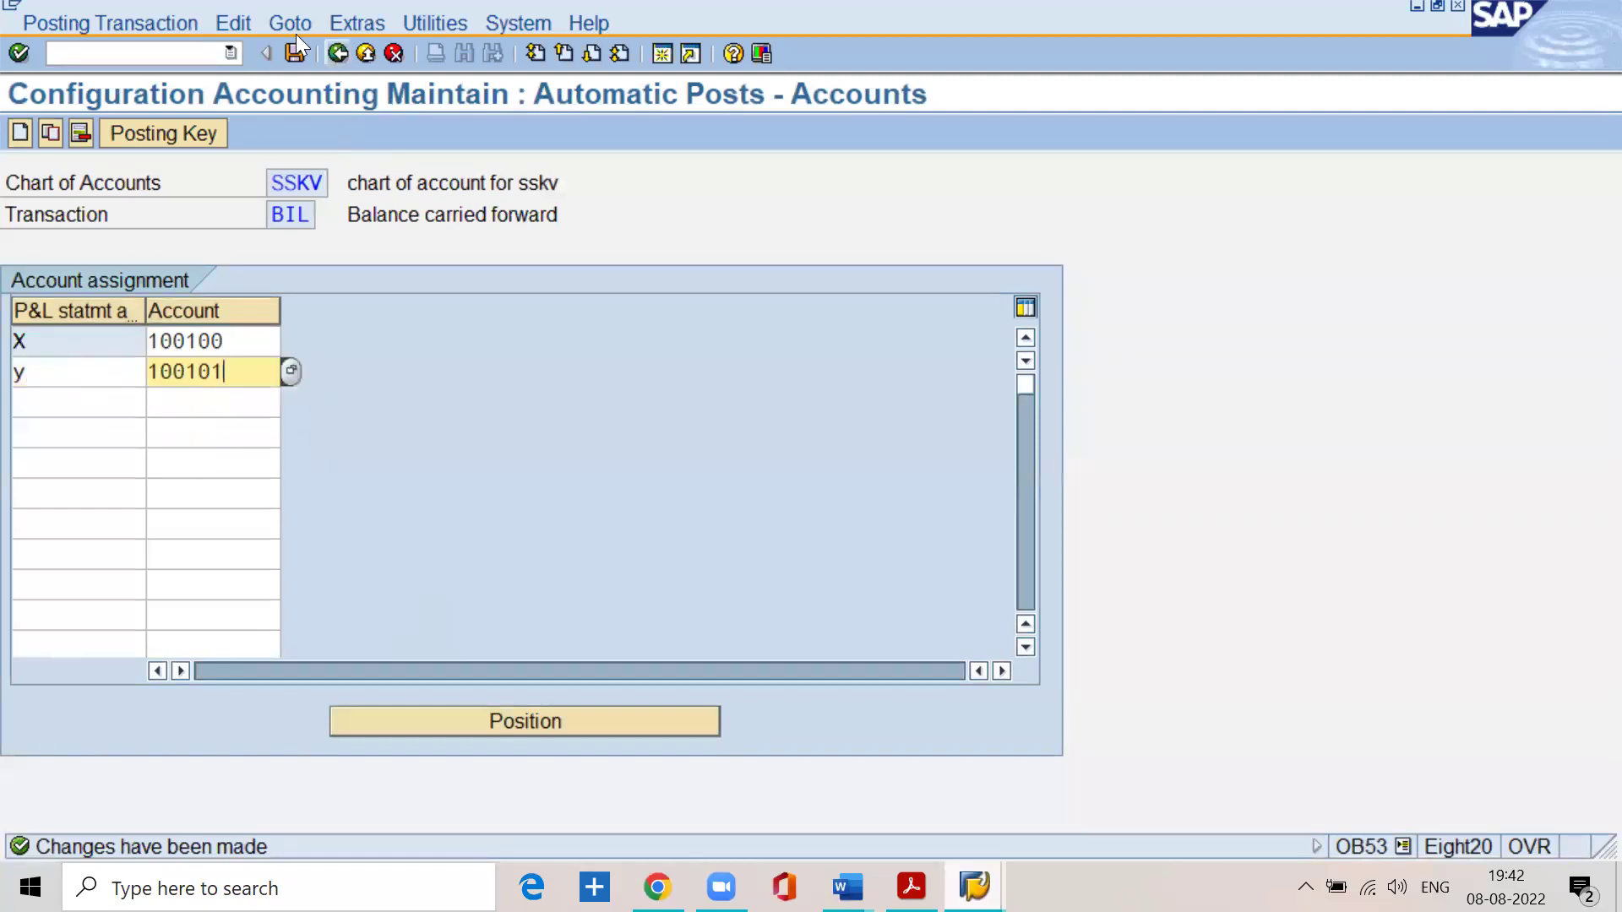
- Save the type Y account assignment under customizing request EH7K908600
{"action": "left_click", "coordinate": [299, 57]}
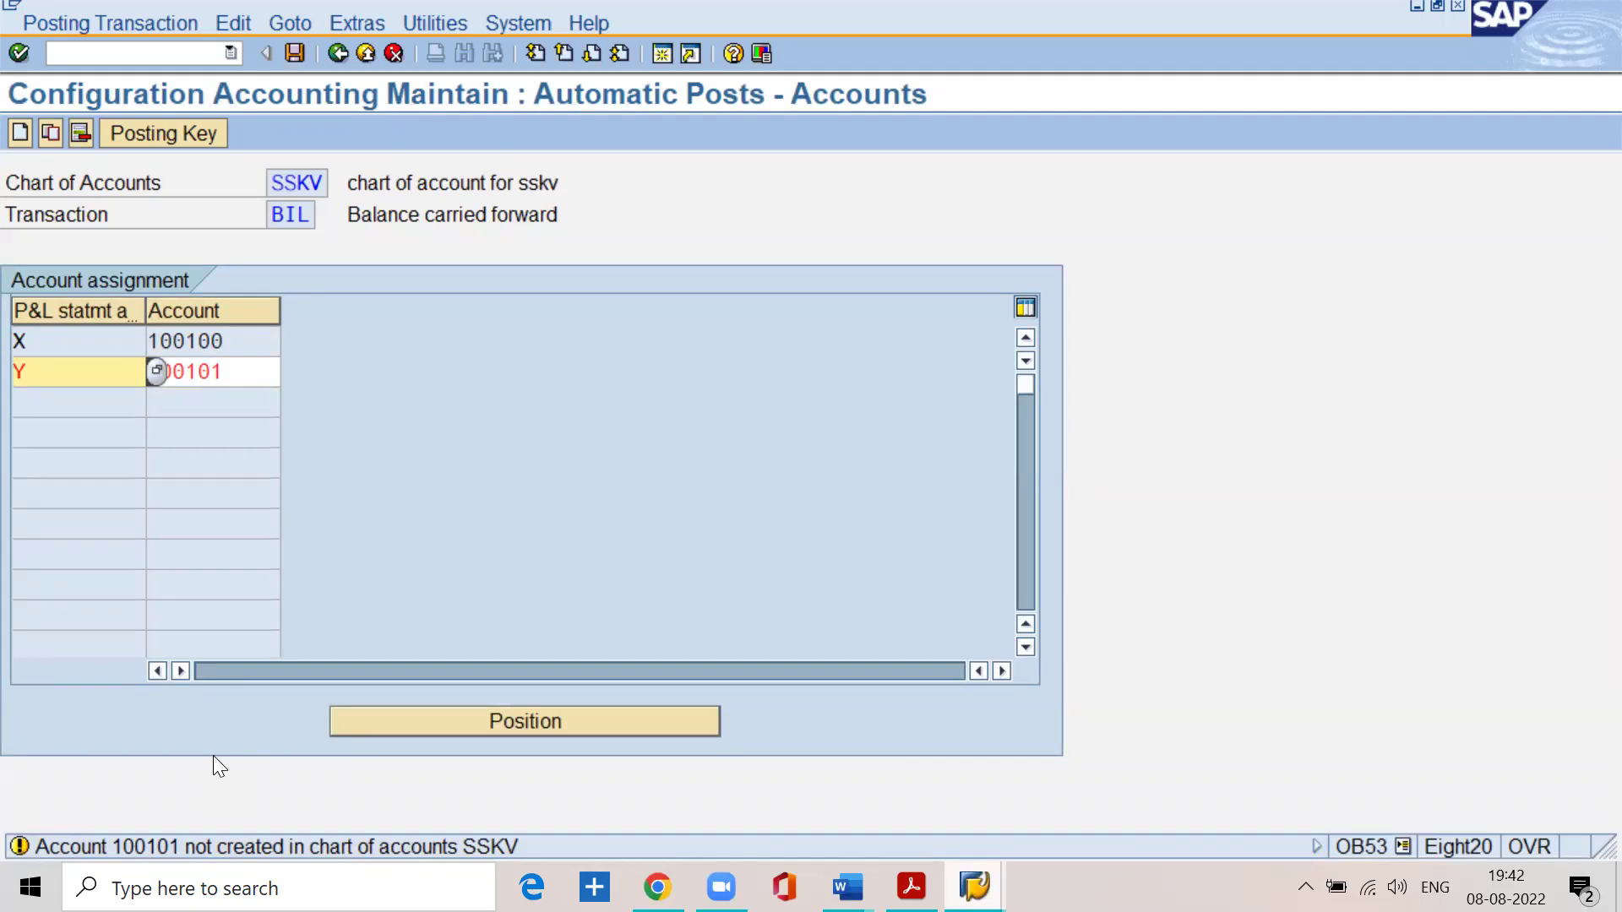
{"action": "left_click", "coordinate": [227, 372]}
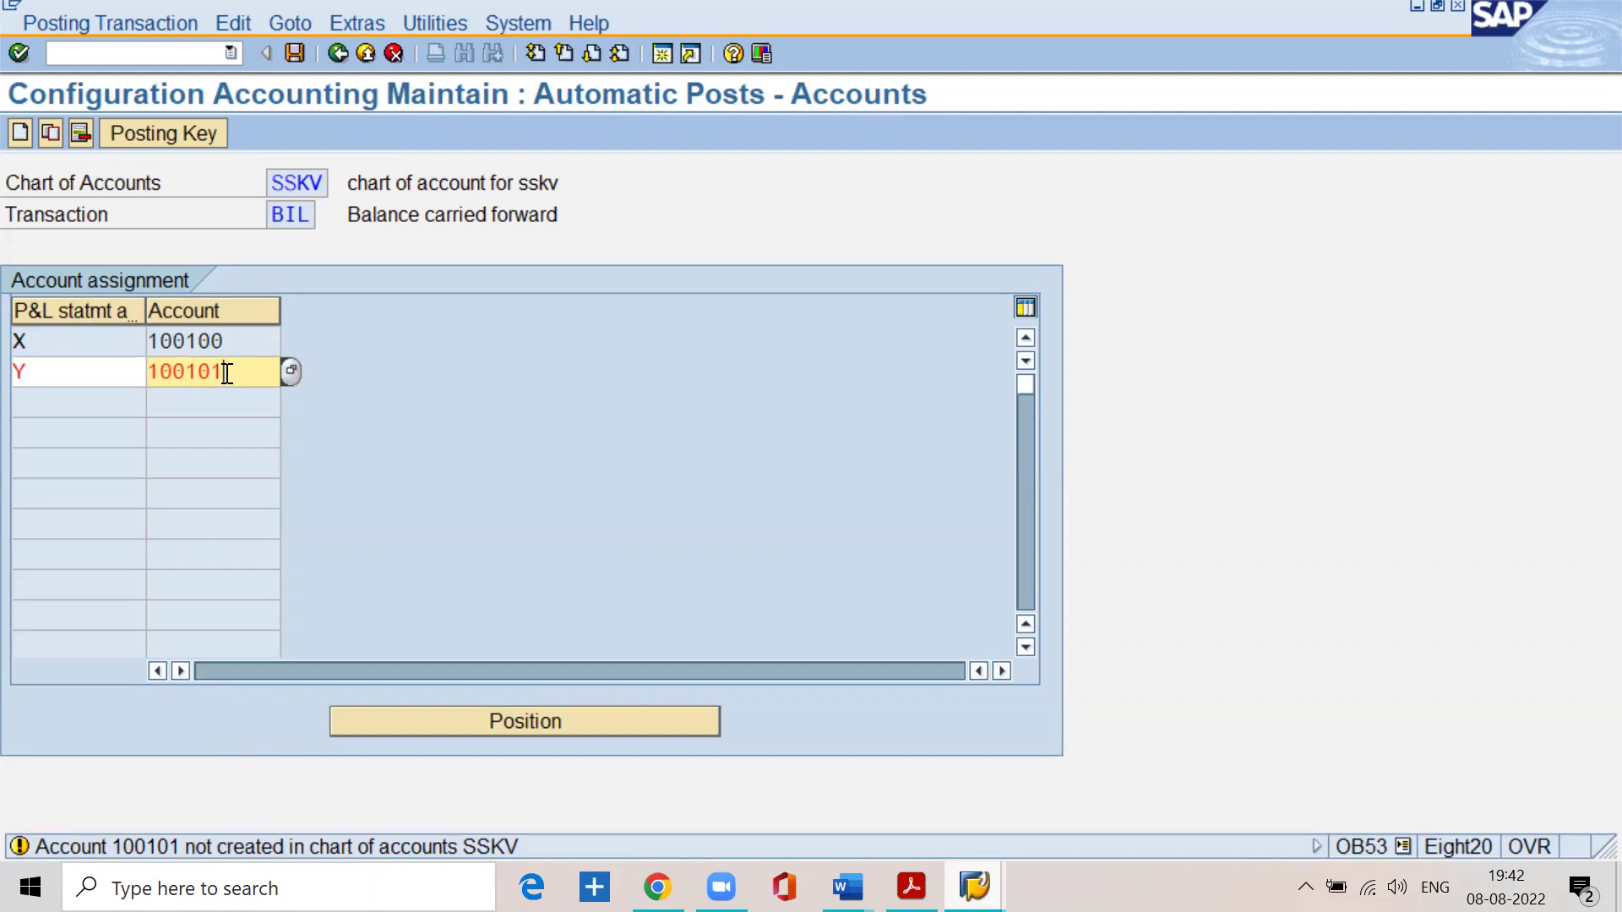
{"action": "key", "text": "ctrl+s"}
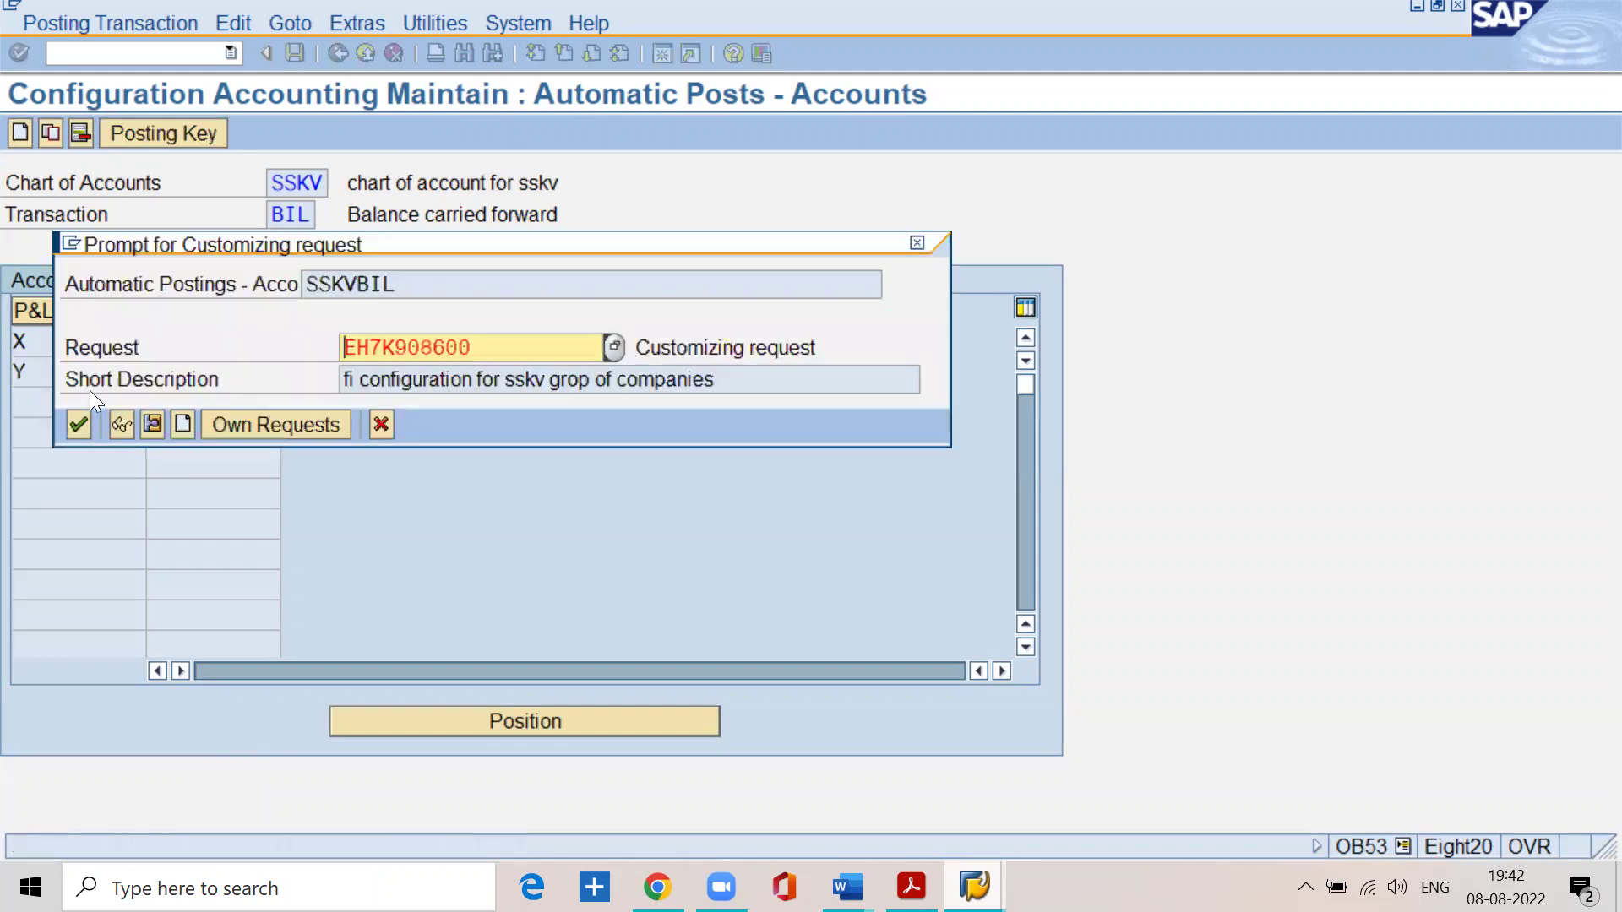
{"action": "left_click", "coordinate": [77, 425]}
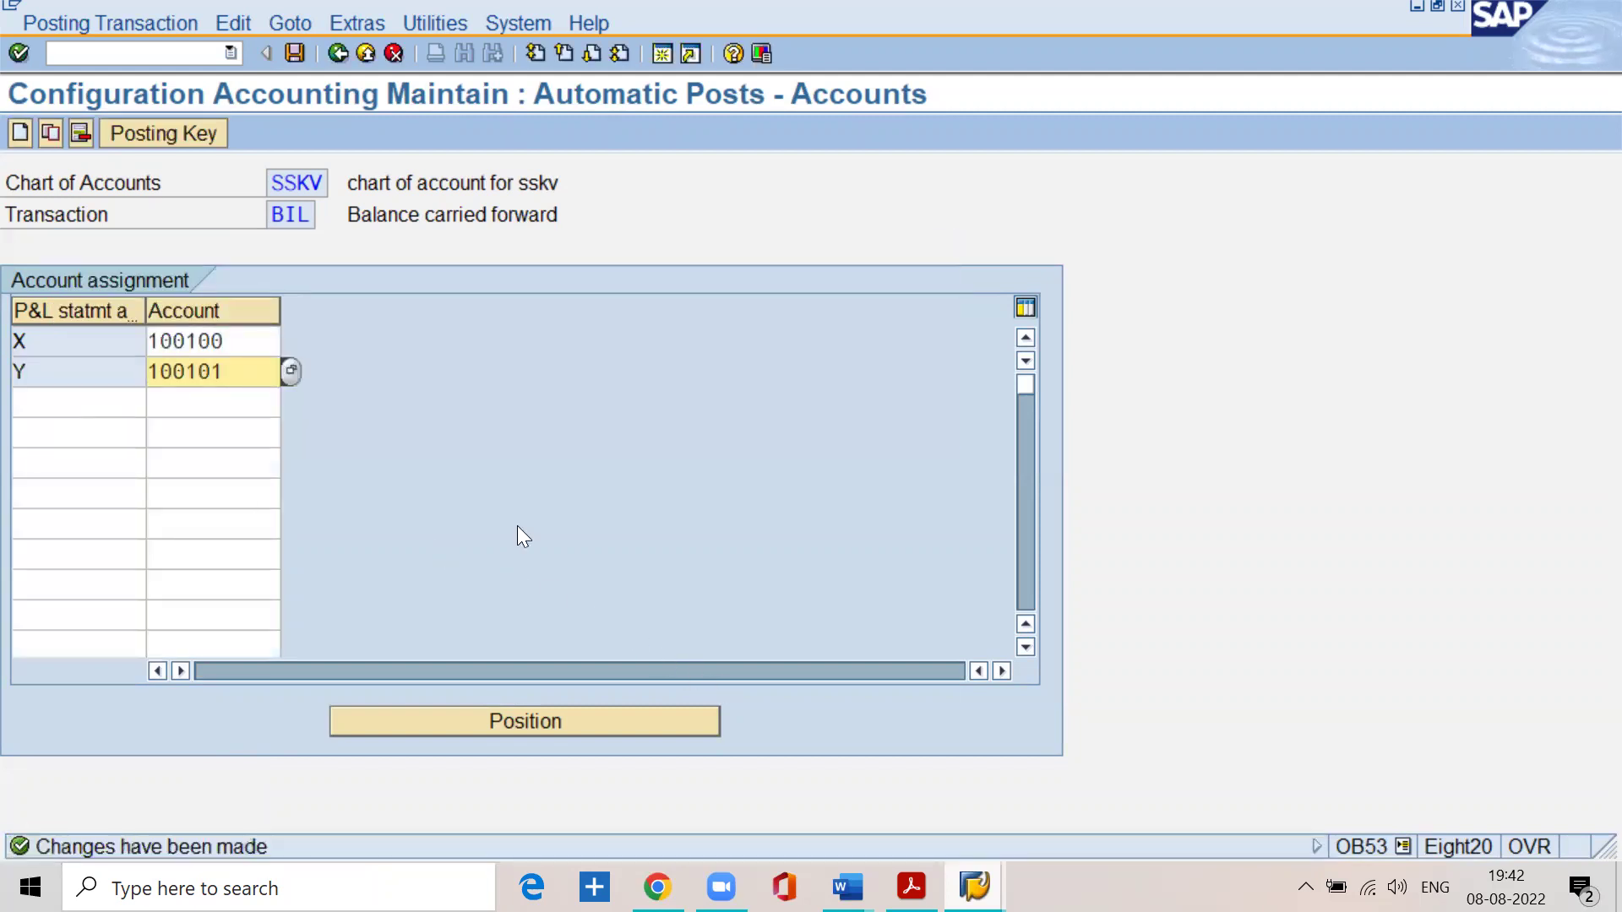
{"action": "left_click", "coordinate": [250, 342]}
{"action": "left_click", "coordinate": [250, 371]}
- Switch to BASIC SETTINGS.pdf and read the definitions of operating profit or loss and operating revenues on page 17
{"action": "key", "text": "alt+Tab"}
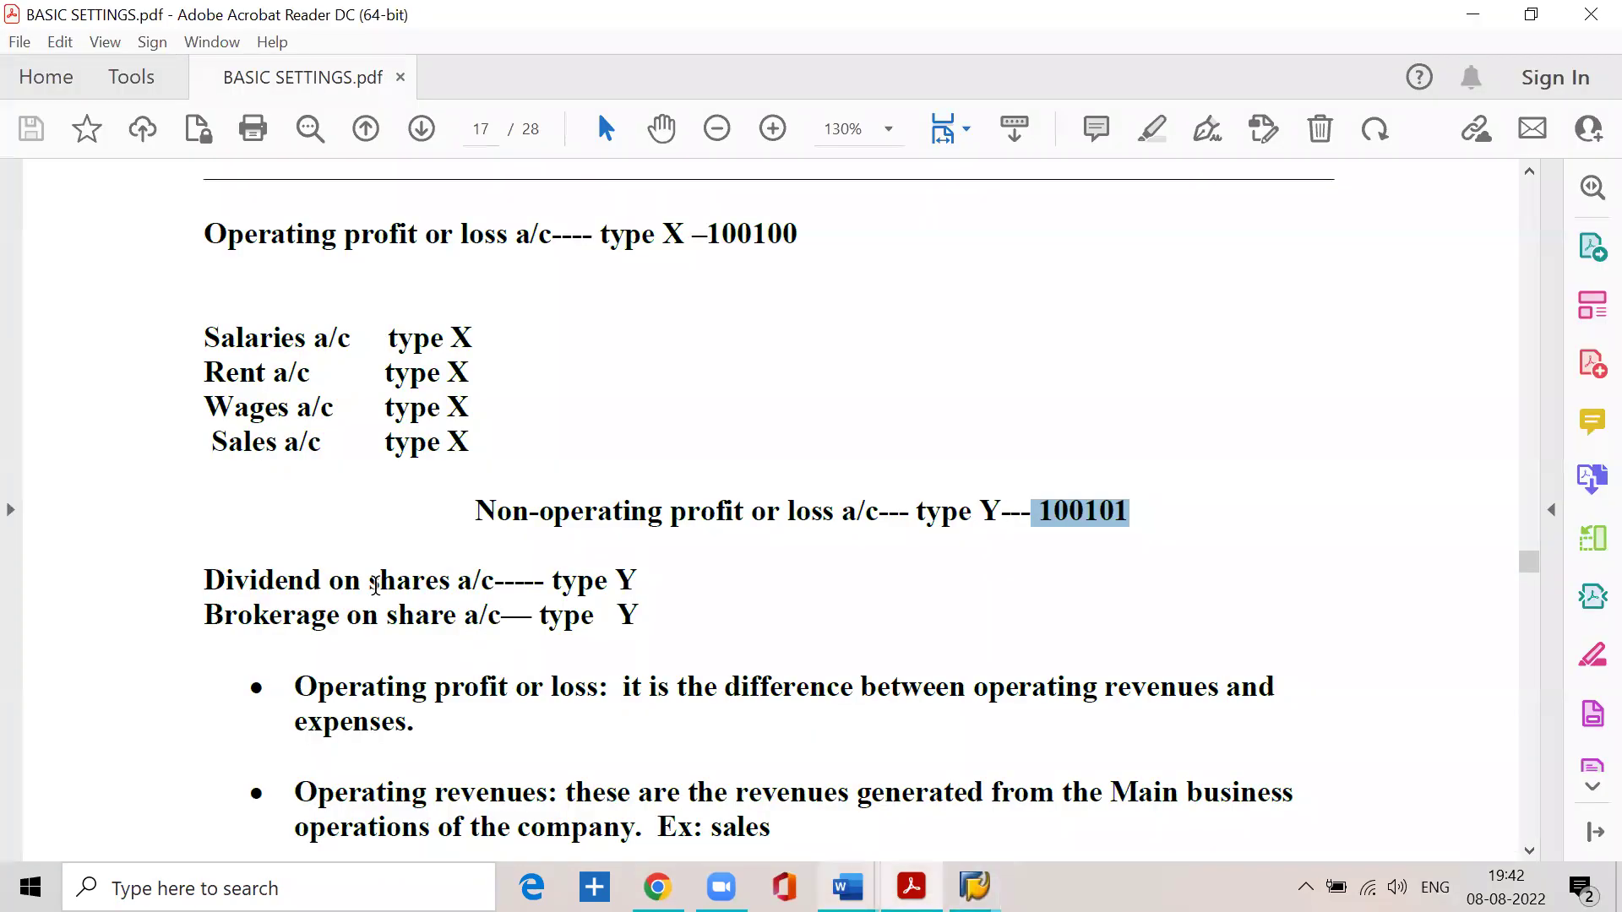
{"action": "scroll", "coordinate": [375, 583], "scroll_direction": "down", "scroll_amount": 3}
{"action": "left_click_drag", "start_coordinate": [294, 468], "coordinate": [599, 470]}
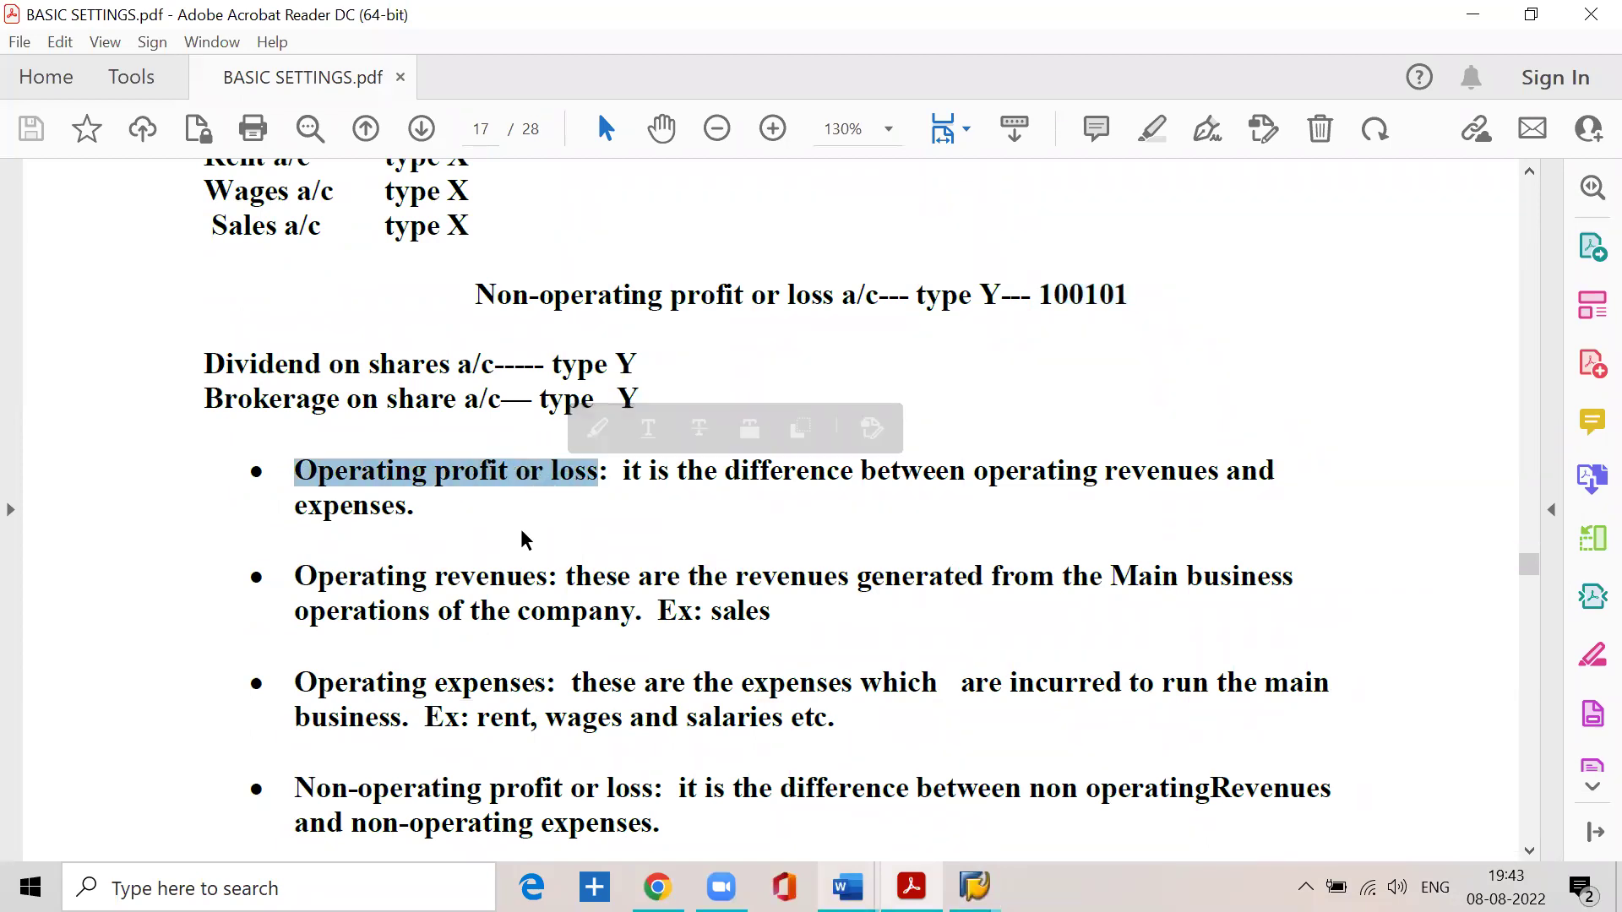
{"action": "left_click", "coordinate": [614, 467]}
{"action": "left_click_drag", "start_coordinate": [614, 467], "coordinate": [1276, 474]}
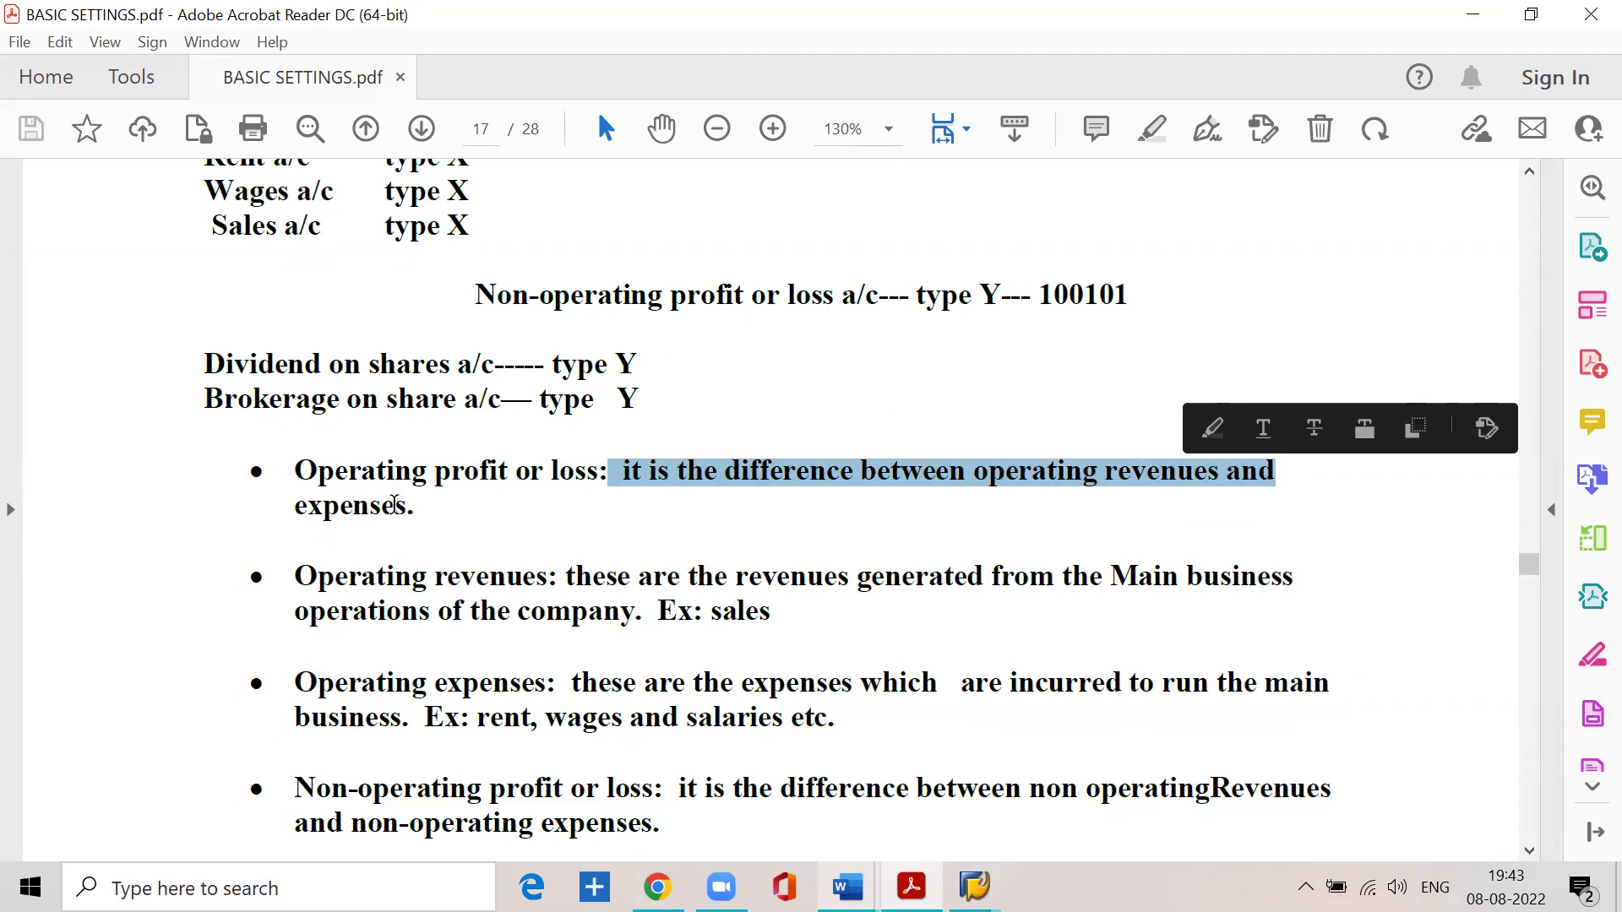
{"action": "left_click", "coordinate": [436, 508]}
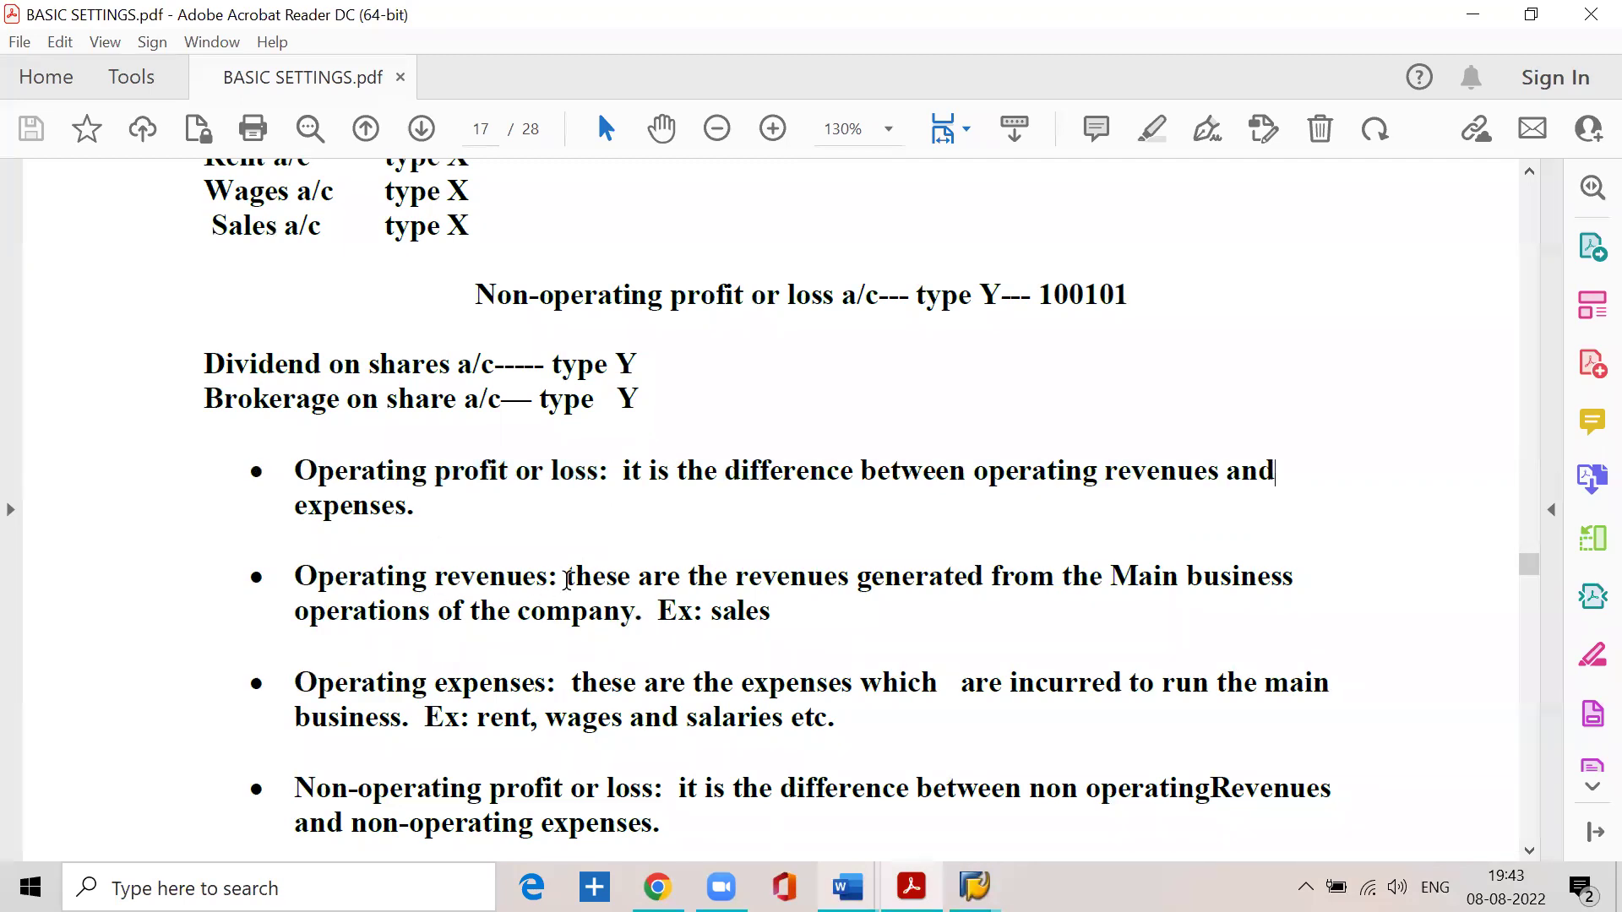
{"action": "left_click_drag", "start_coordinate": [565, 581], "coordinate": [1295, 581]}
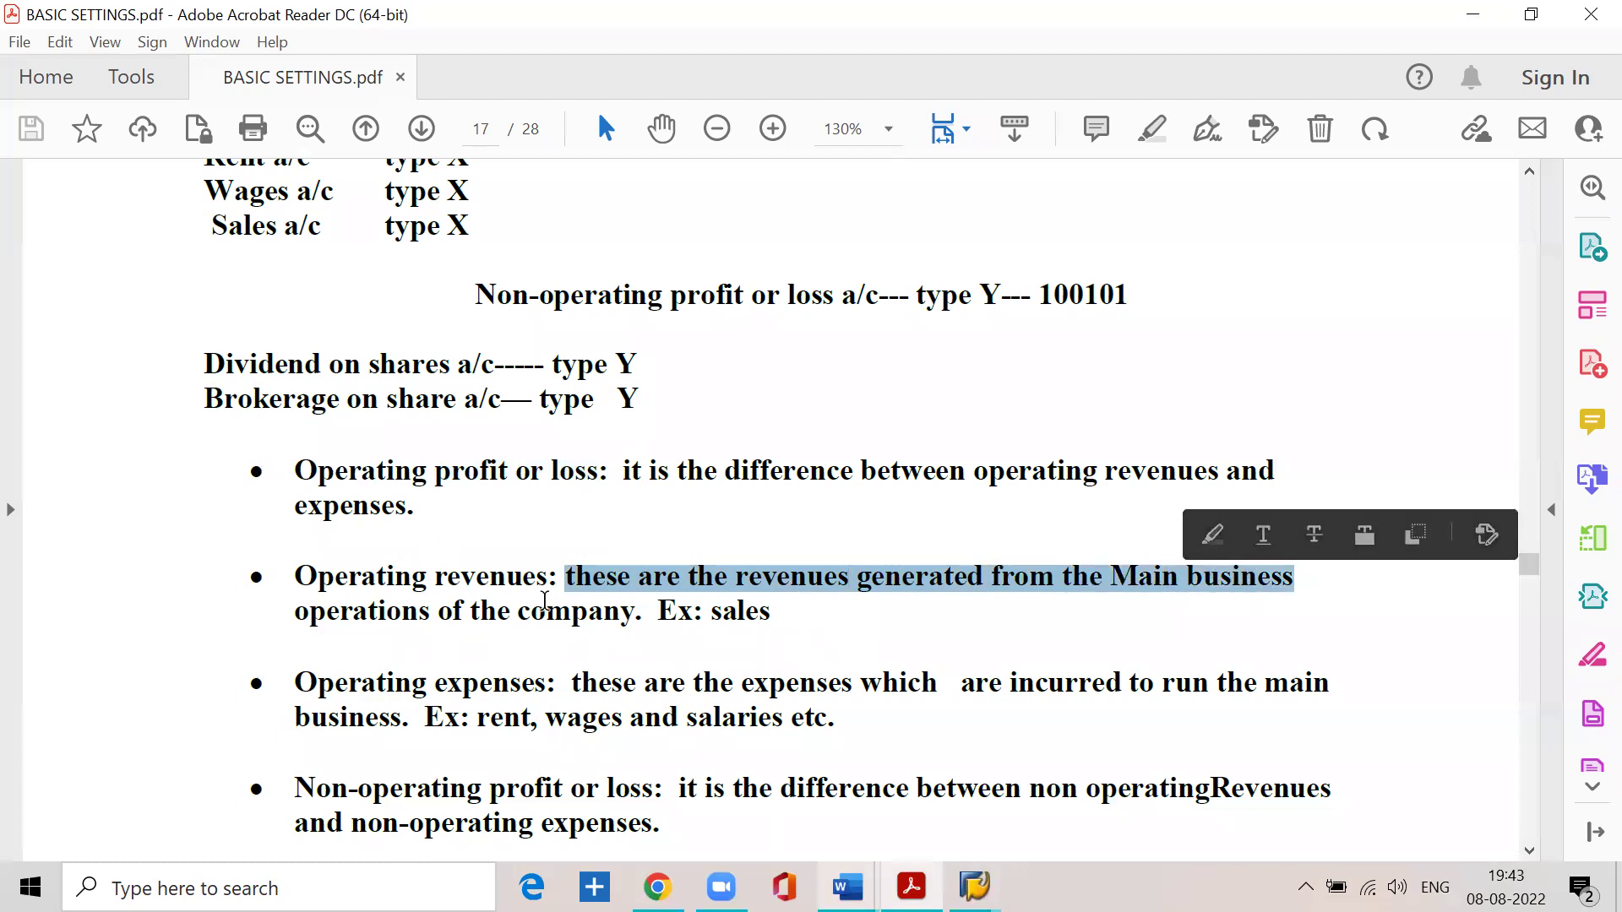
{"action": "left_click_drag", "start_coordinate": [505, 608], "coordinate": [635, 610]}
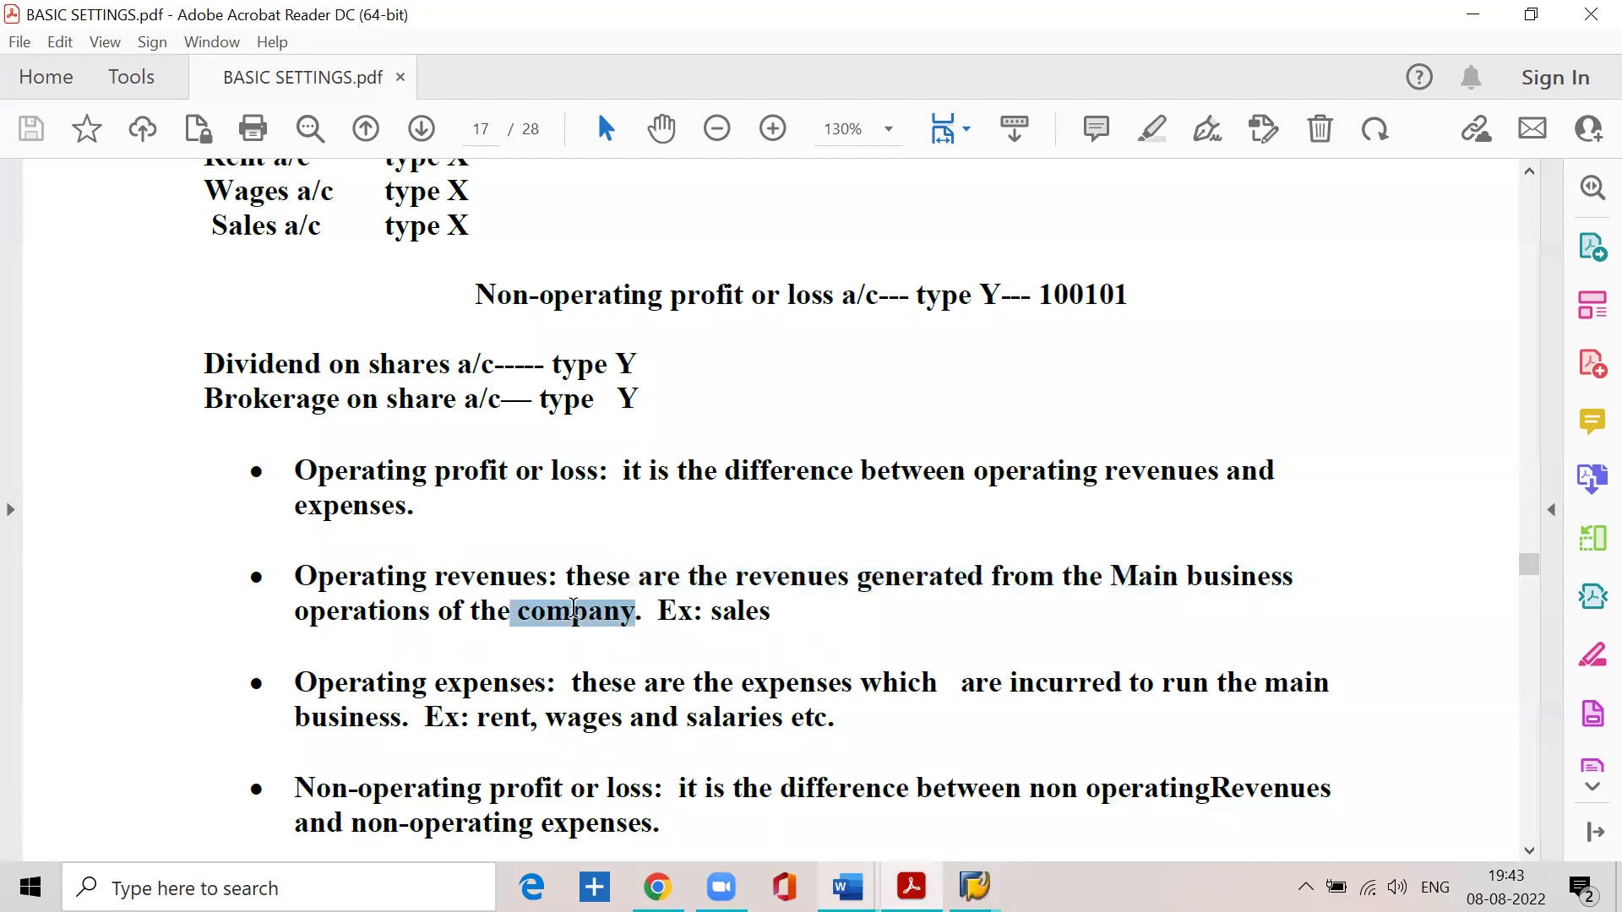
{"action": "left_click", "coordinate": [517, 512]}
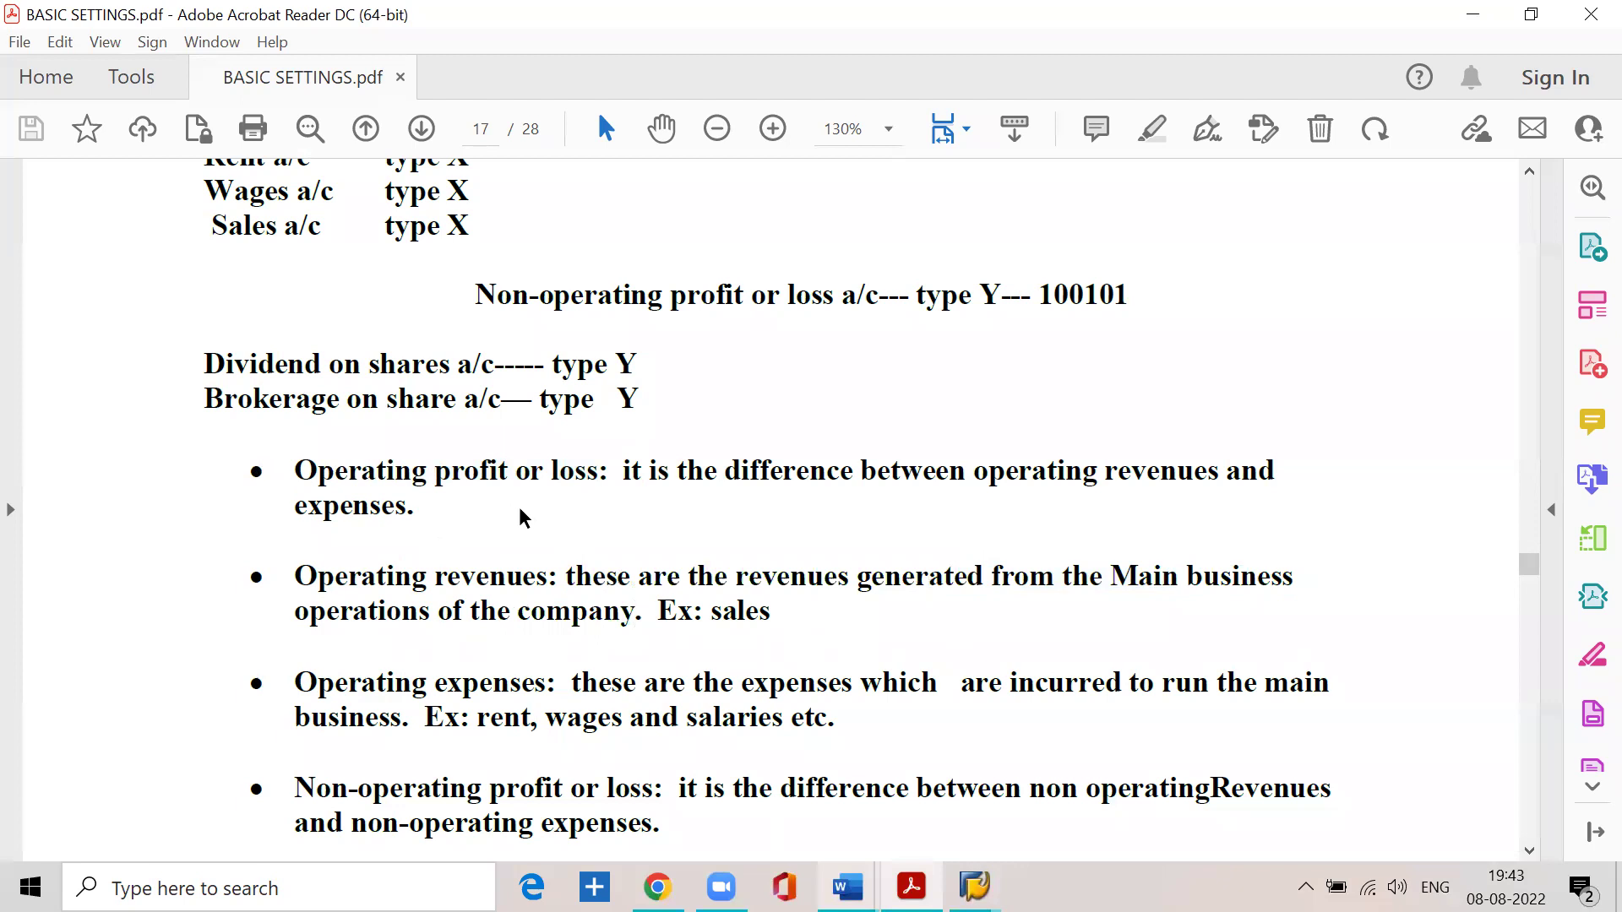
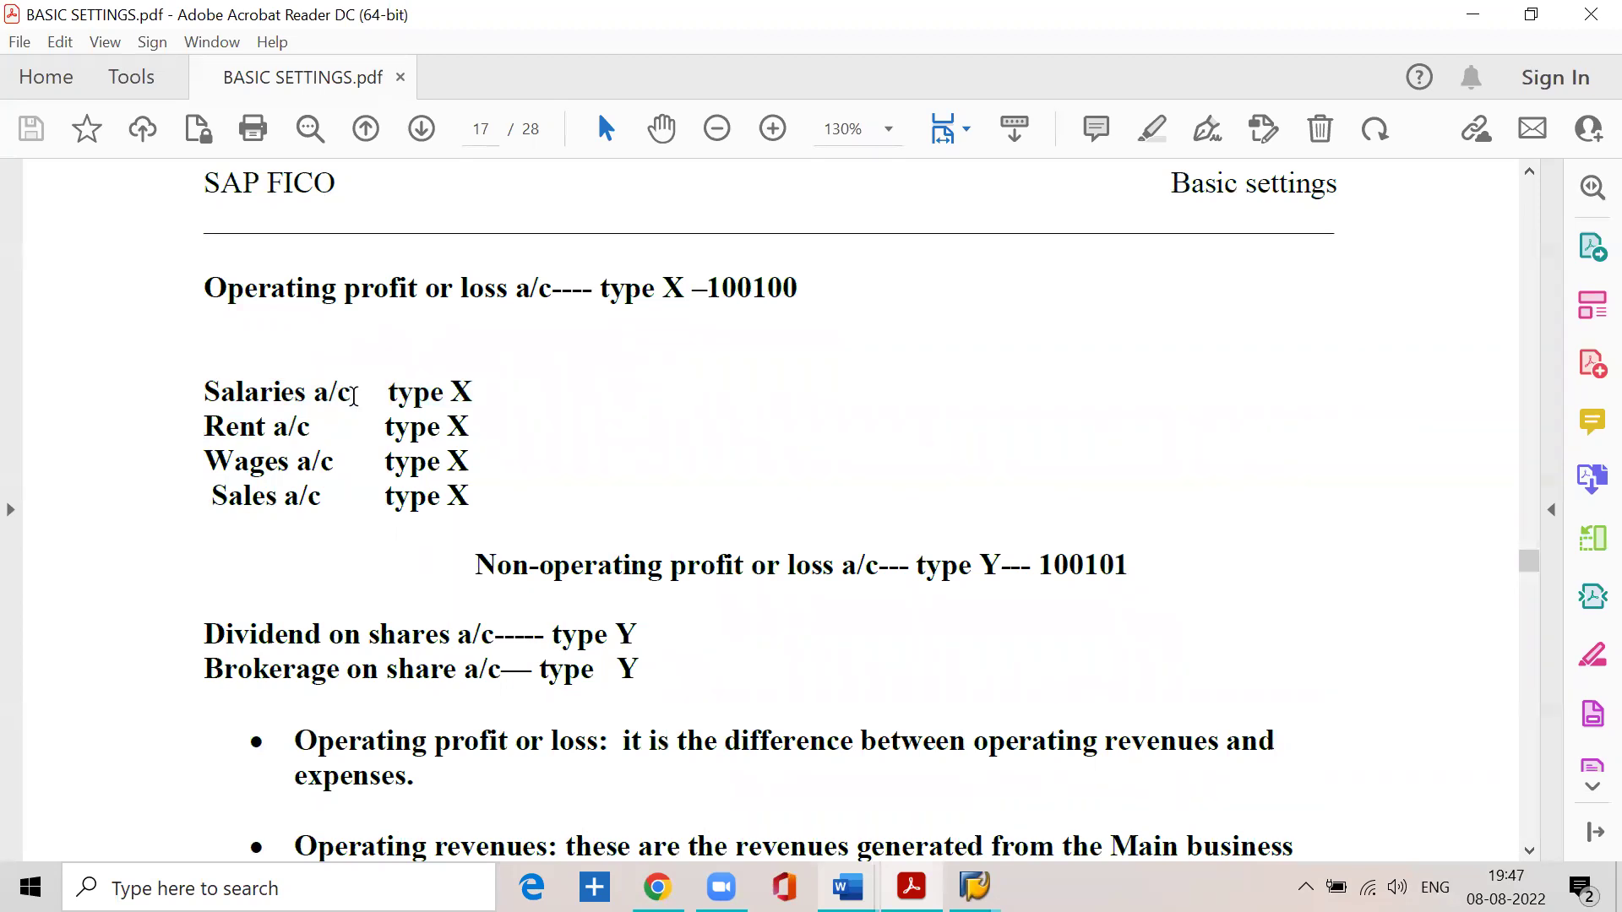
- Review the salaries, rent, wages and sales accounts listed under the operating profit or loss account type
{"action": "left_click_drag", "start_coordinate": [211, 394], "coordinate": [463, 390]}
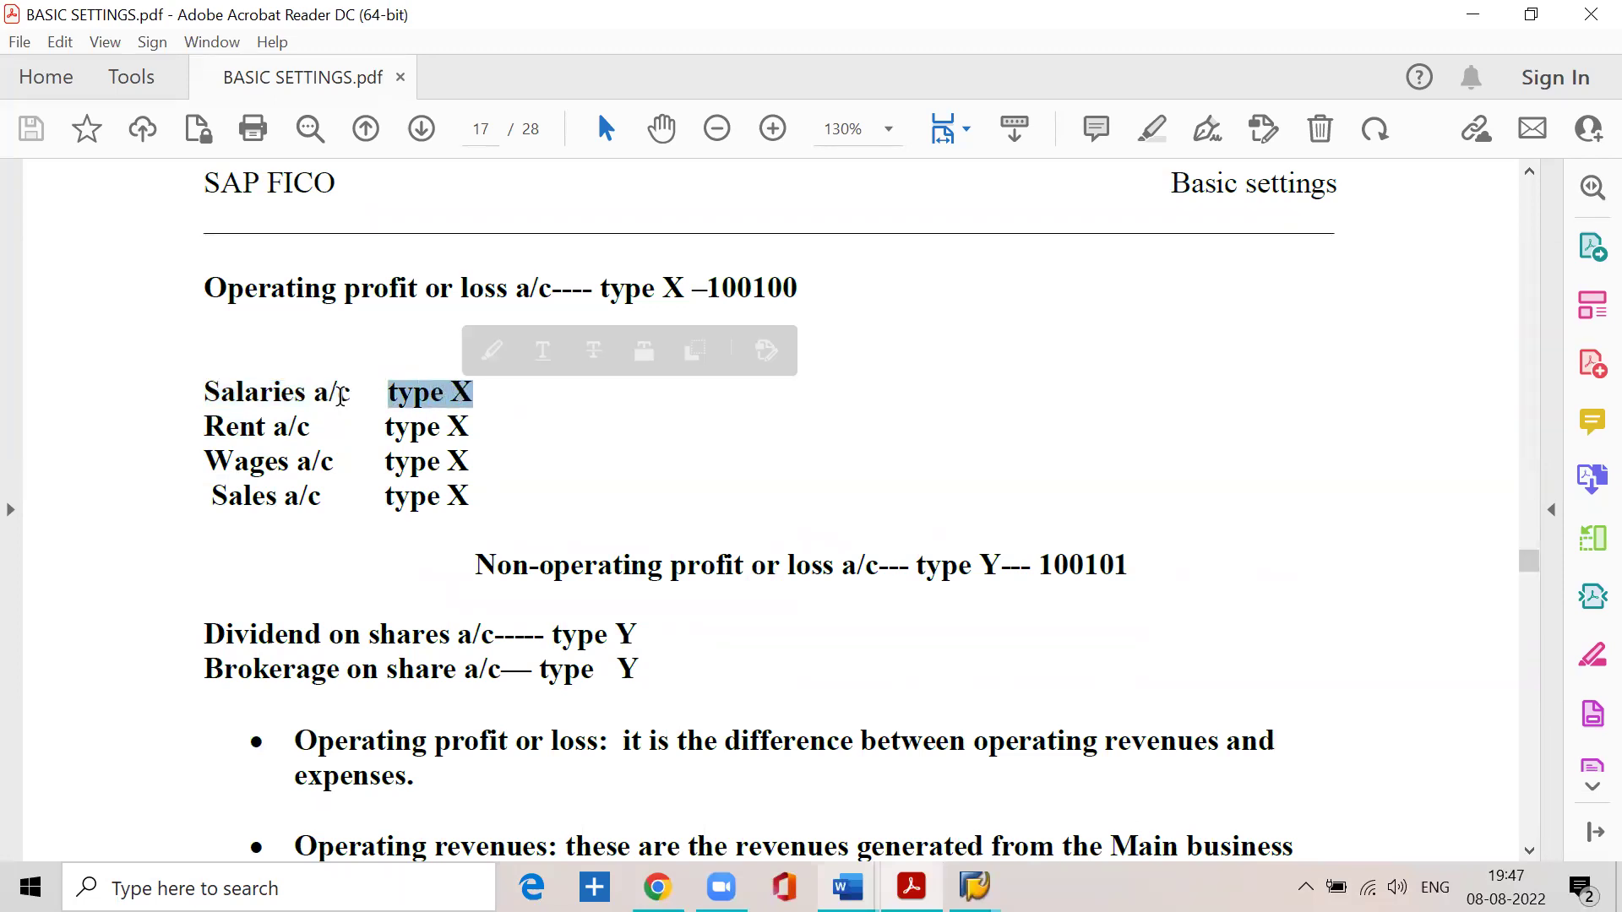
{"action": "left_click_drag", "start_coordinate": [338, 287], "coordinate": [763, 312]}
{"action": "left_click_drag", "start_coordinate": [199, 424], "coordinate": [472, 426]}
{"action": "left_click_drag", "start_coordinate": [211, 451], "coordinate": [456, 448]}
{"action": "left_click_drag", "start_coordinate": [212, 498], "coordinate": [456, 500]}
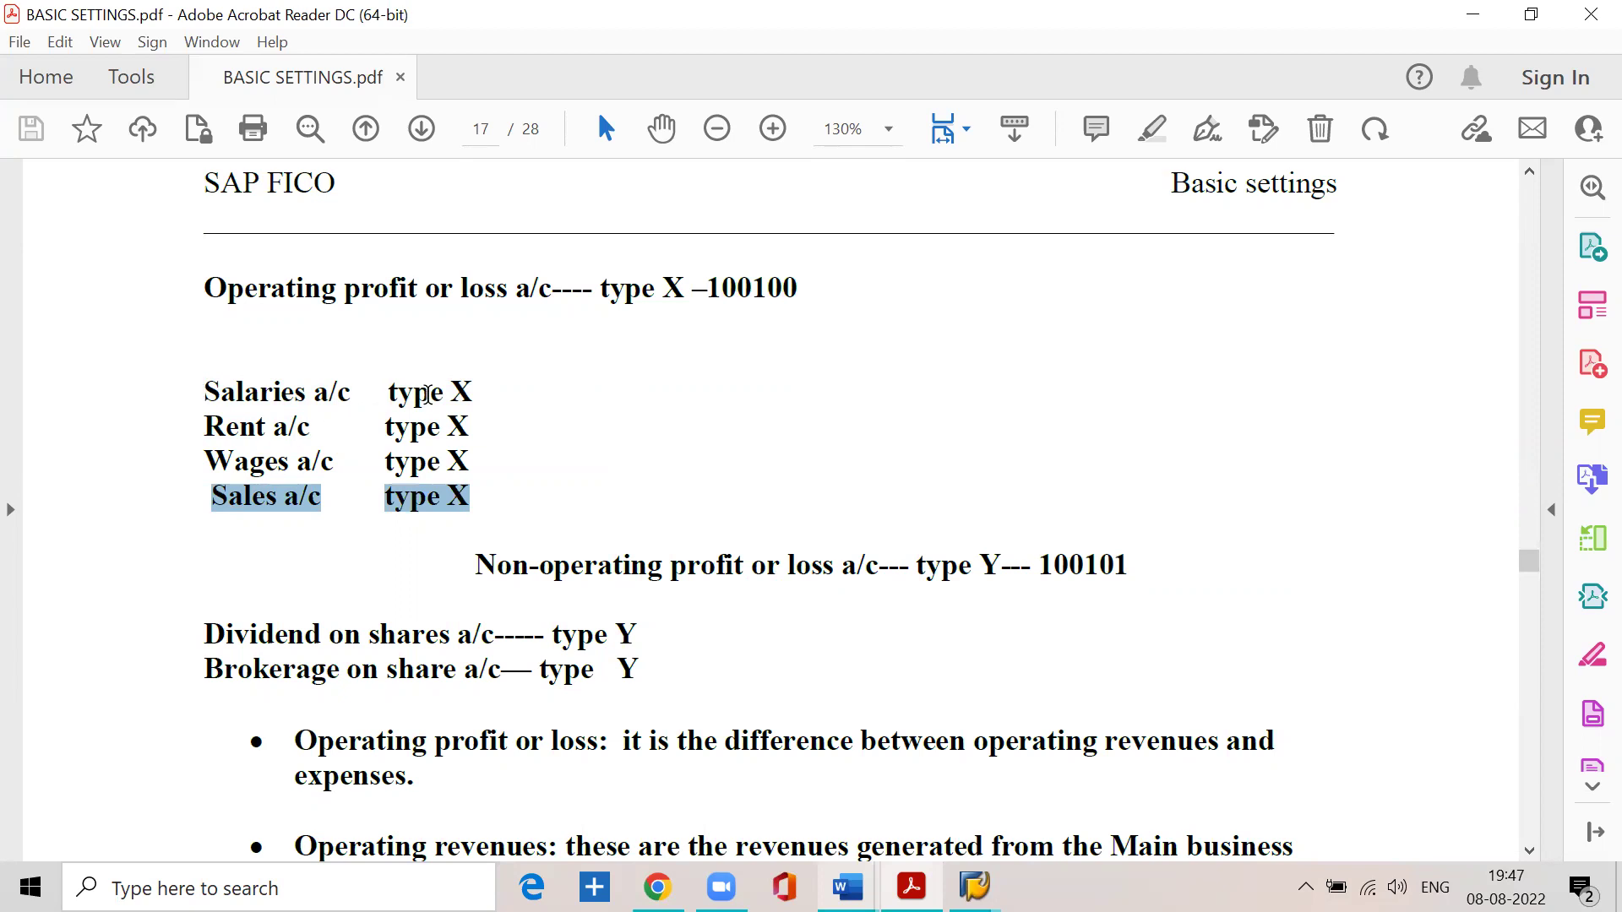
{"action": "left_click", "coordinate": [422, 392]}
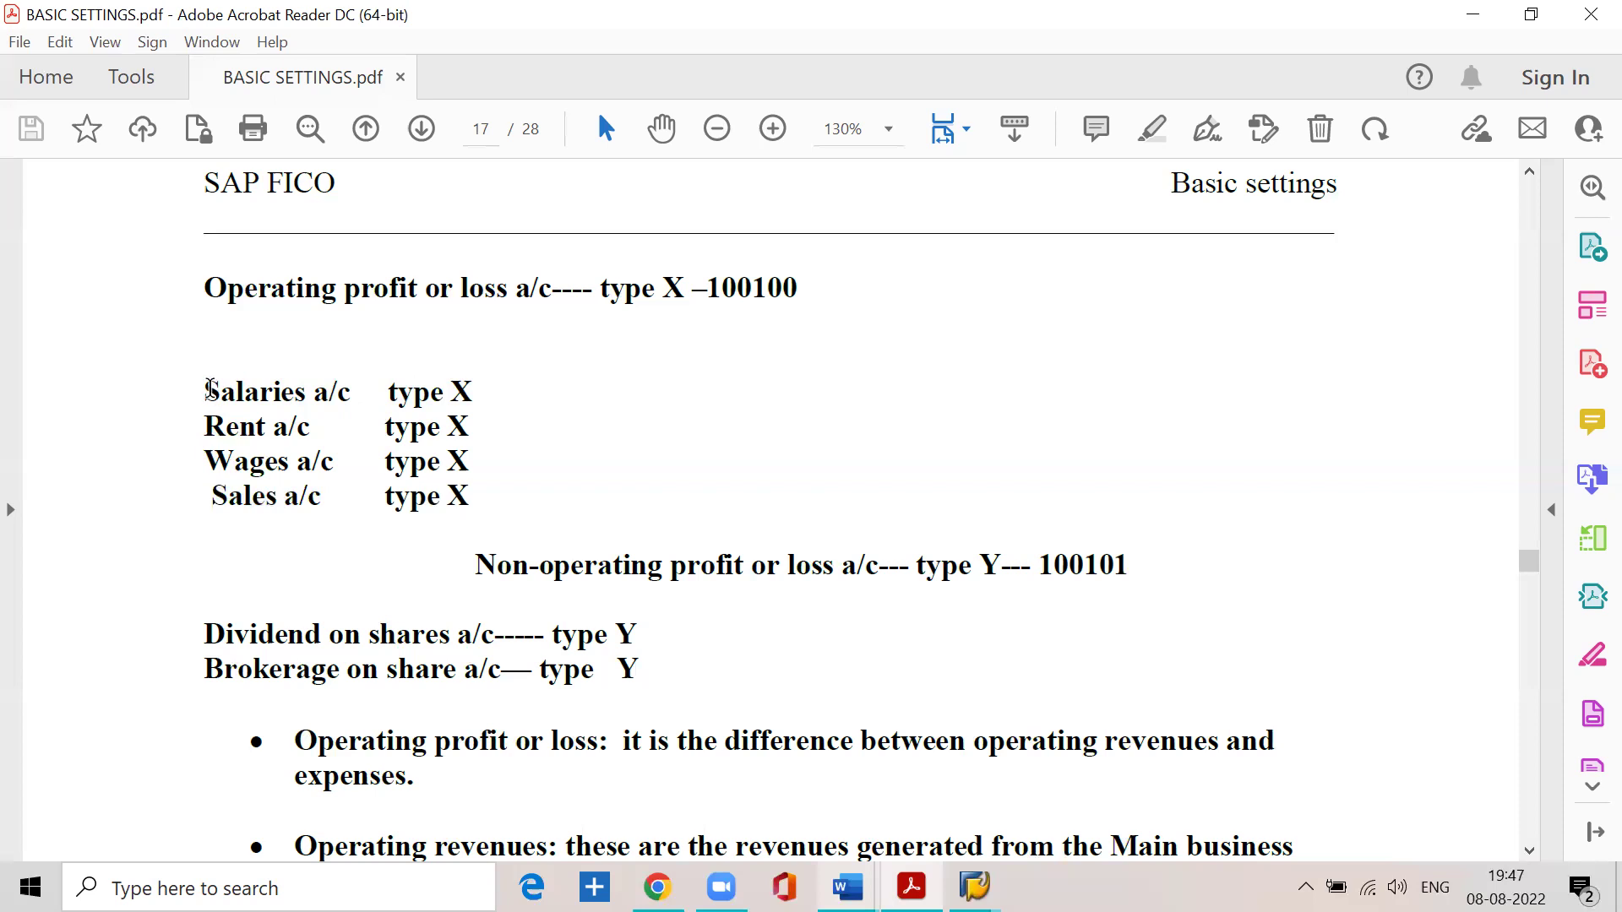
{"action": "left_click_drag", "start_coordinate": [210, 390], "coordinate": [463, 499]}
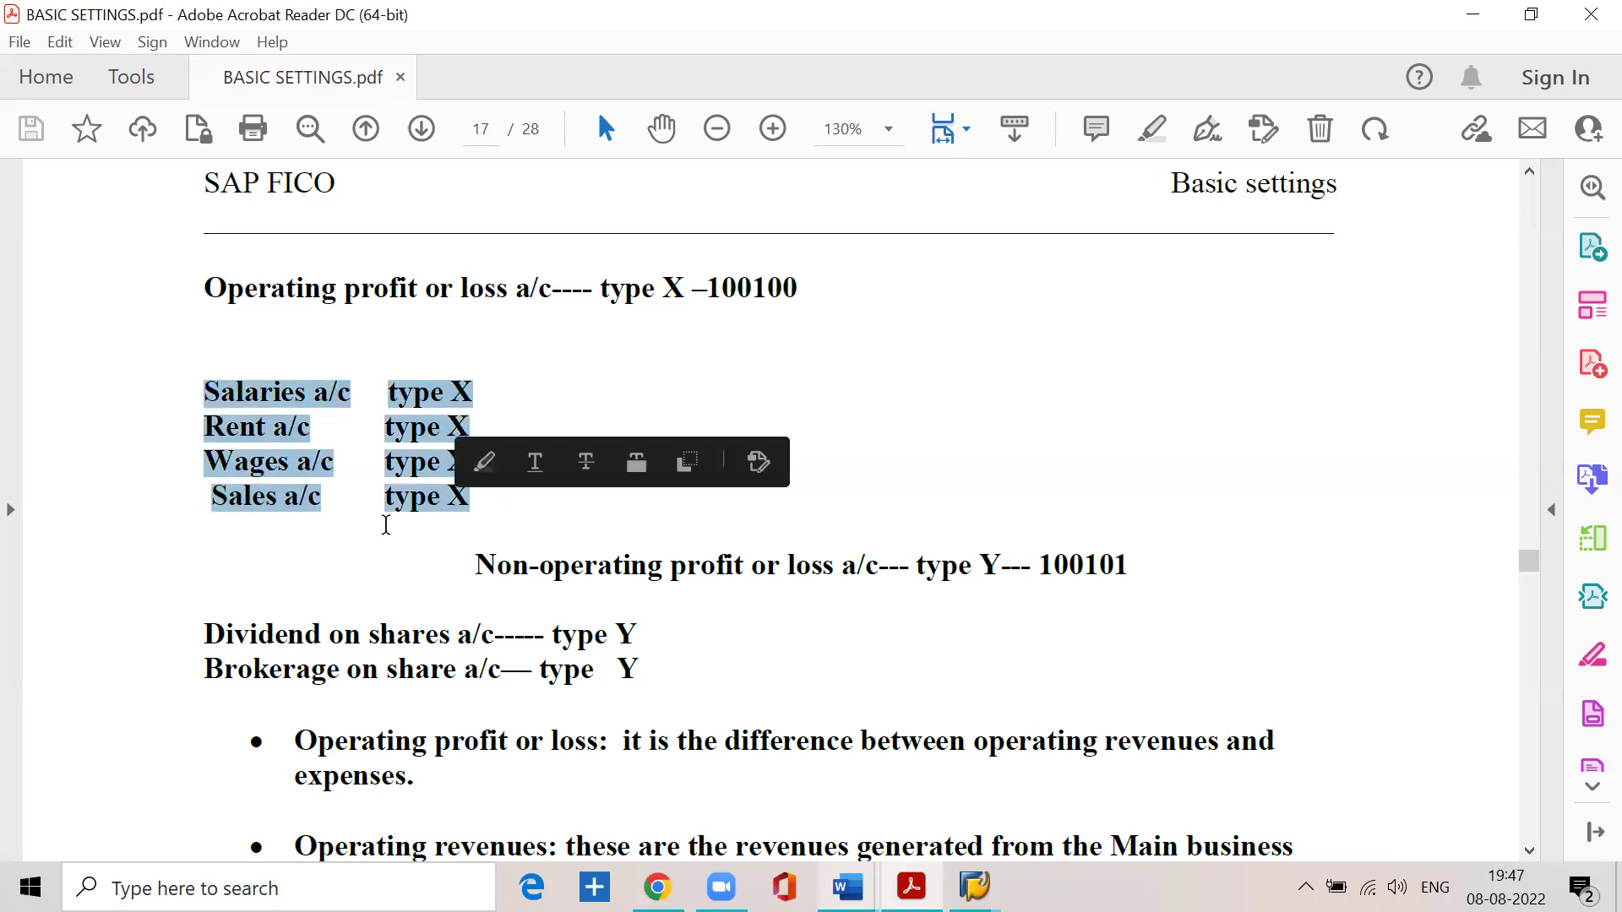
{"action": "double_click", "coordinate": [669, 289]}
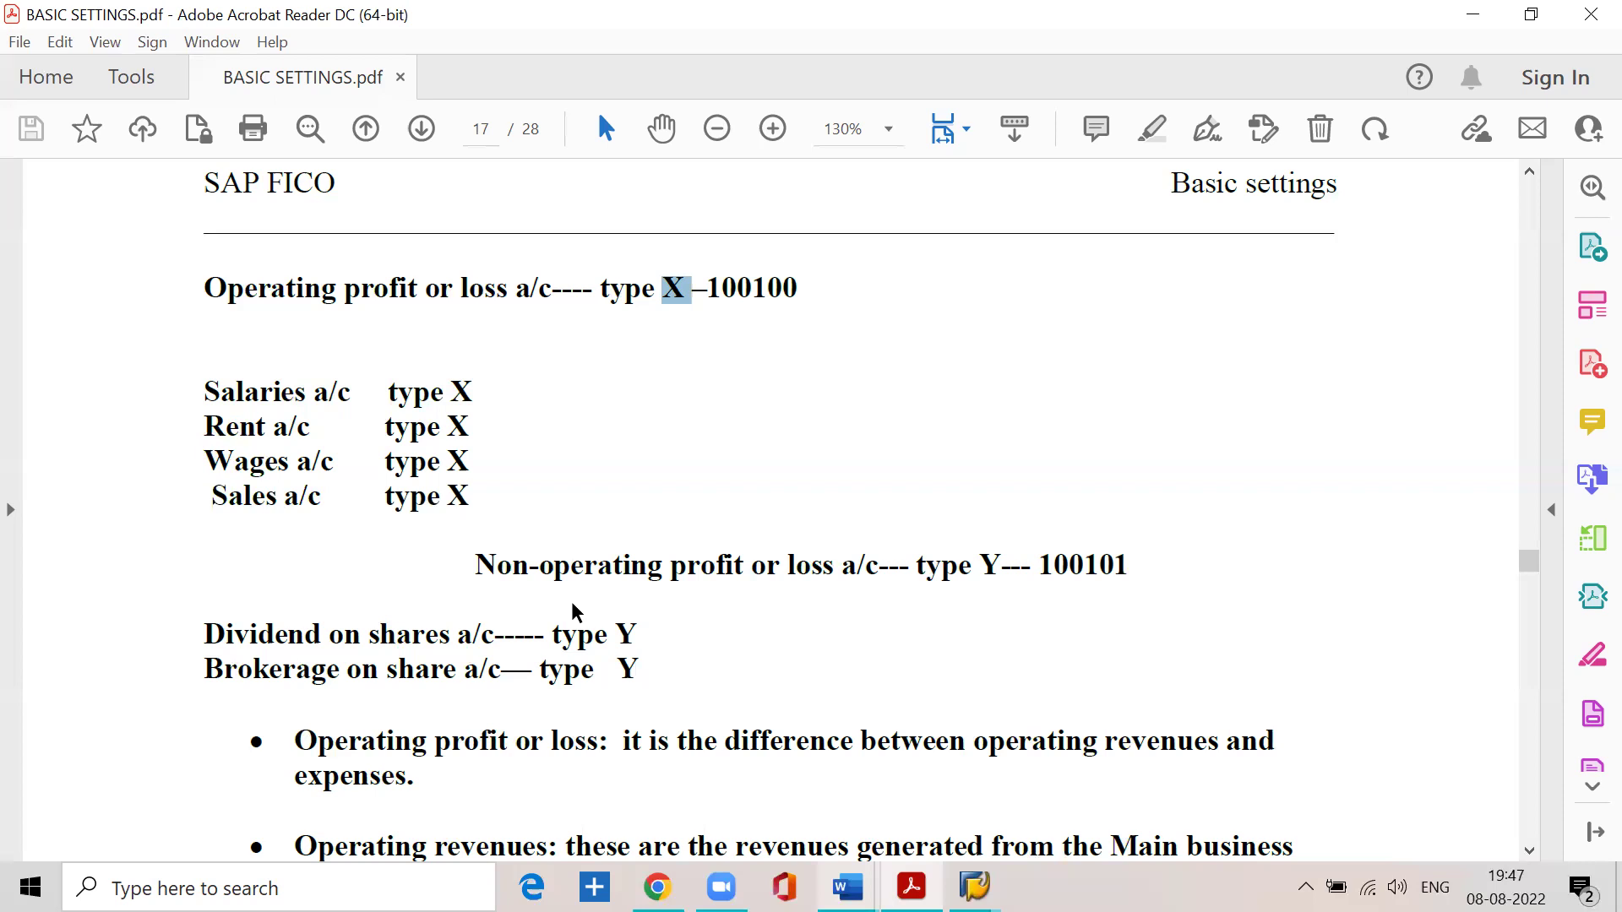
- Review the dividend and brokerage accounts under the non-operating profit or loss type, and return to the account assignment screen in SAP
{"action": "scroll", "coordinate": [572, 610], "scroll_direction": "down", "scroll_amount": 3}
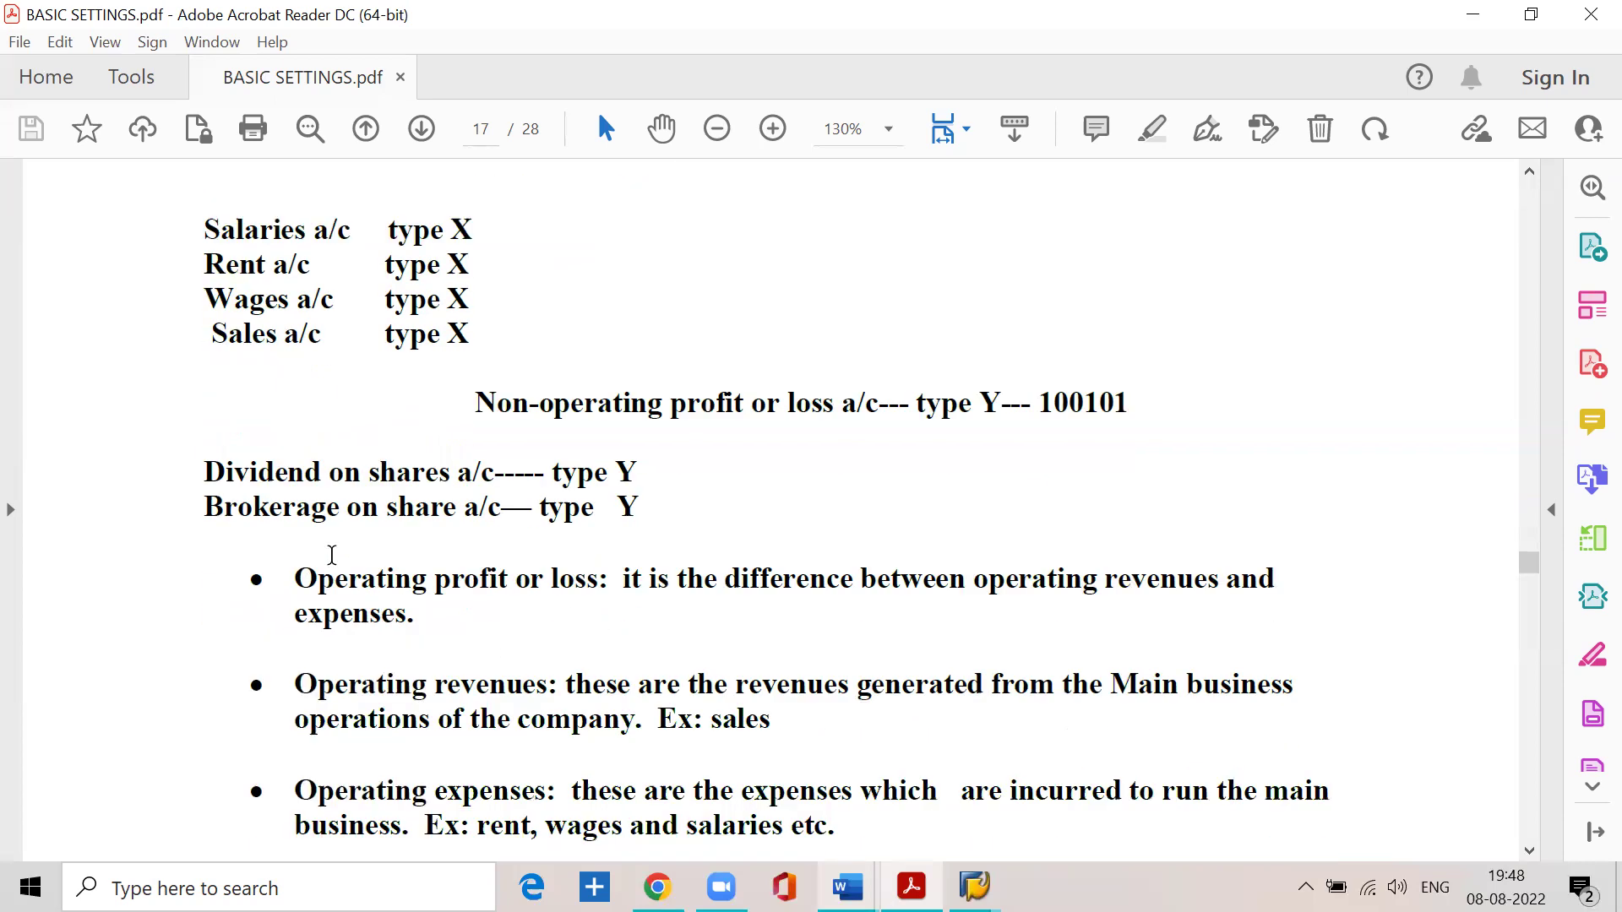
{"action": "left_click_drag", "start_coordinate": [201, 472], "coordinate": [627, 479]}
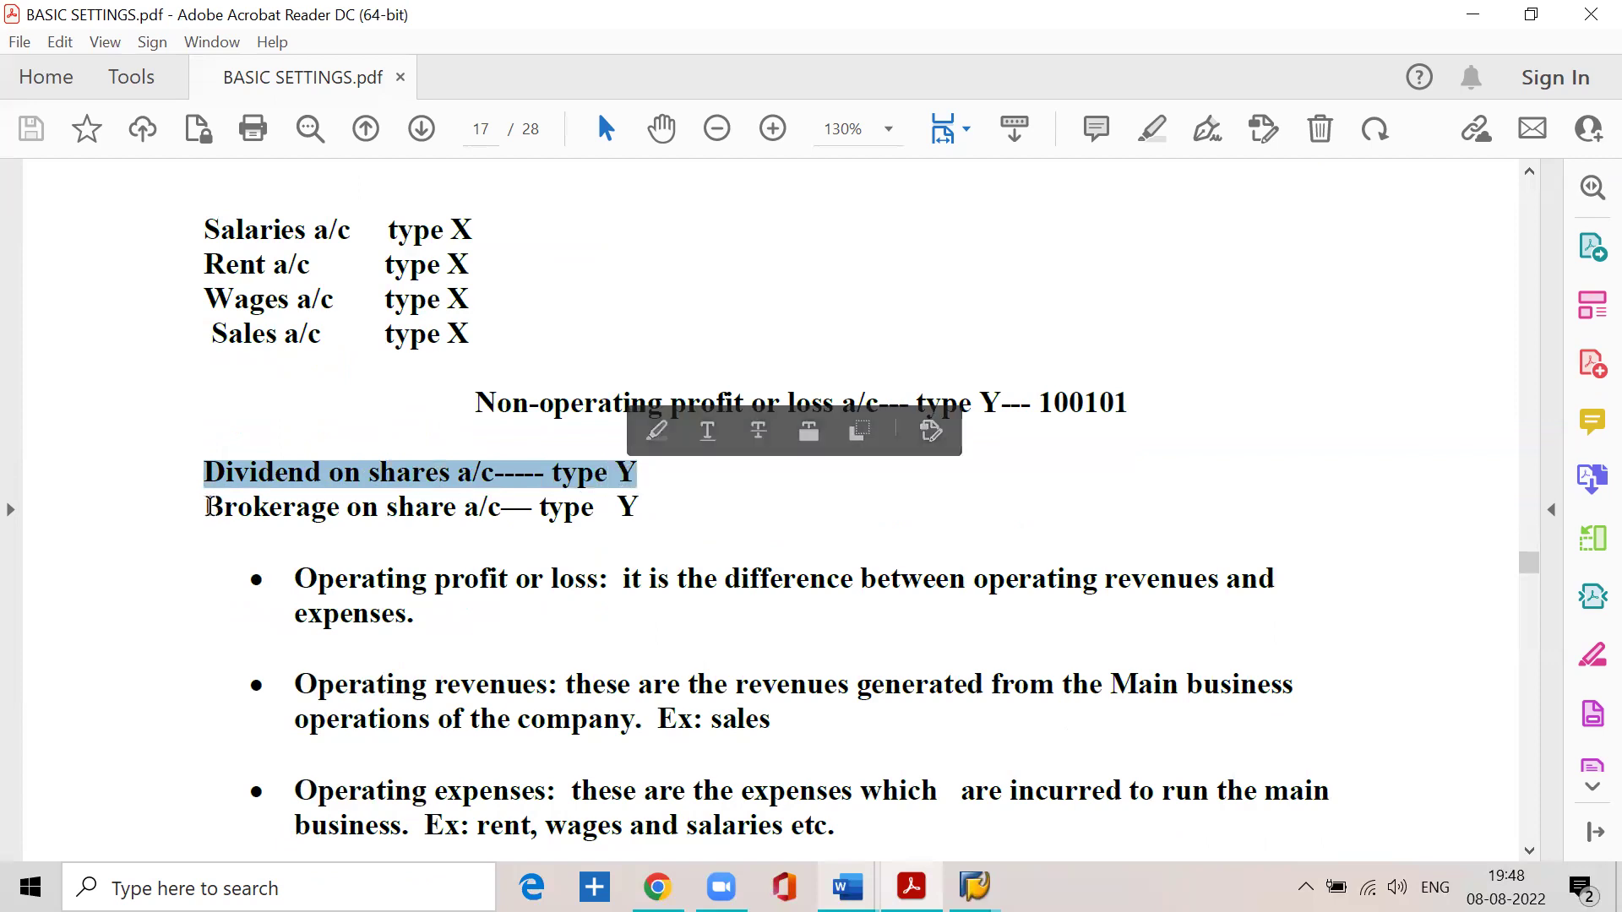
{"action": "left_click", "coordinate": [207, 507]}
{"action": "left_click_drag", "start_coordinate": [207, 507], "coordinate": [653, 520]}
{"action": "left_click", "coordinate": [666, 532]}
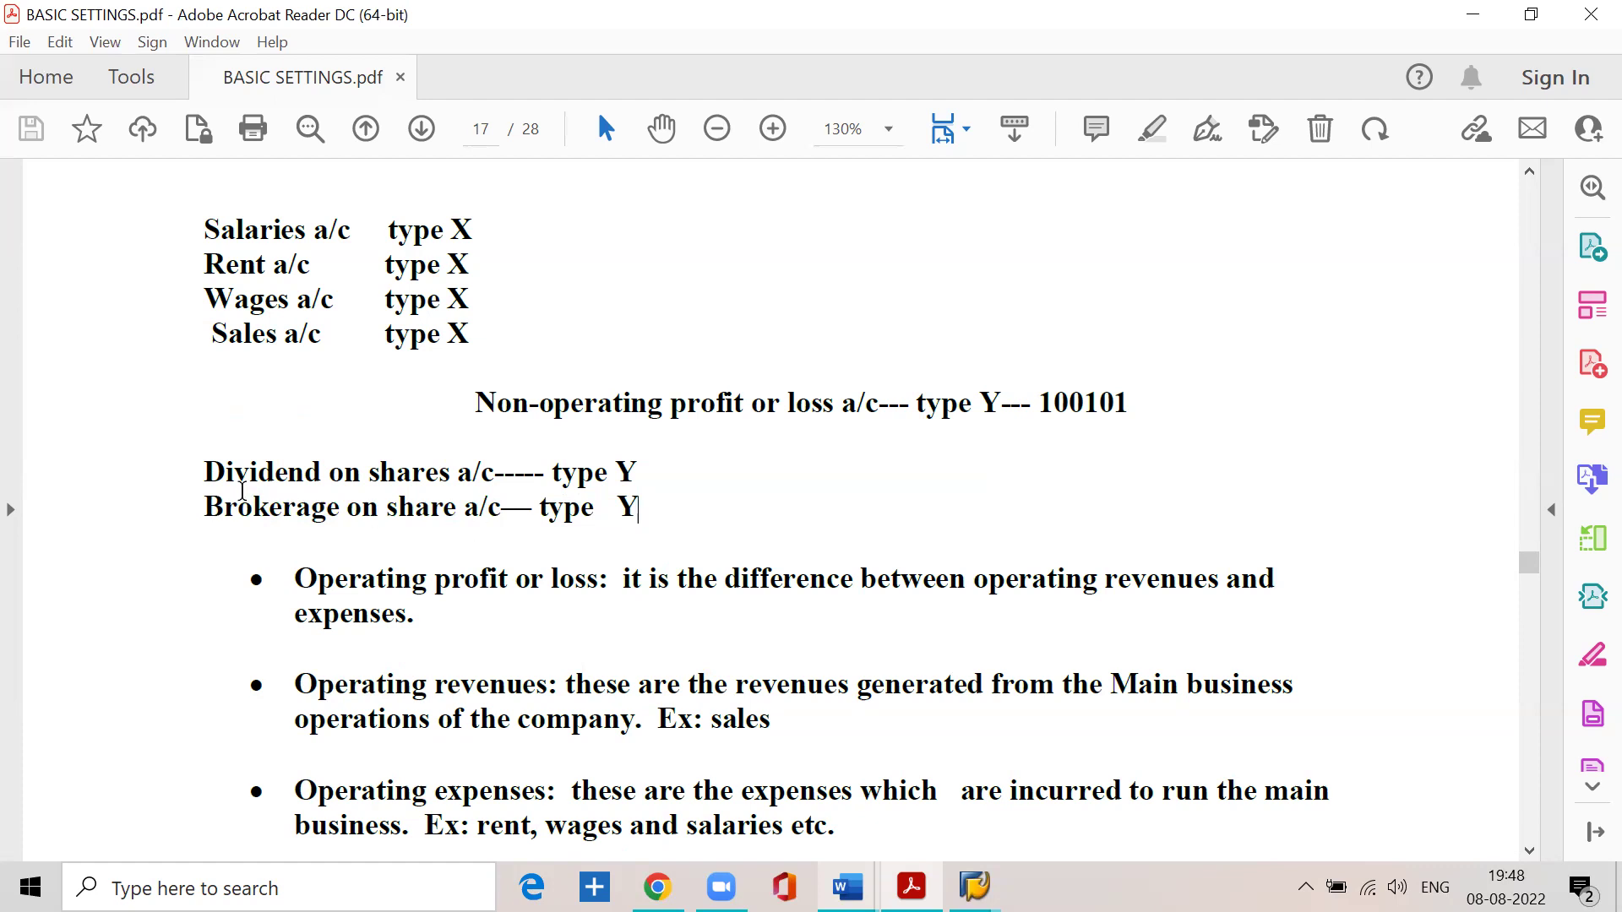
{"action": "left_click_drag", "start_coordinate": [203, 460], "coordinate": [639, 510]}
{"action": "left_click", "coordinate": [450, 487]}
{"action": "left_click_drag", "start_coordinate": [909, 403], "coordinate": [1031, 405]}
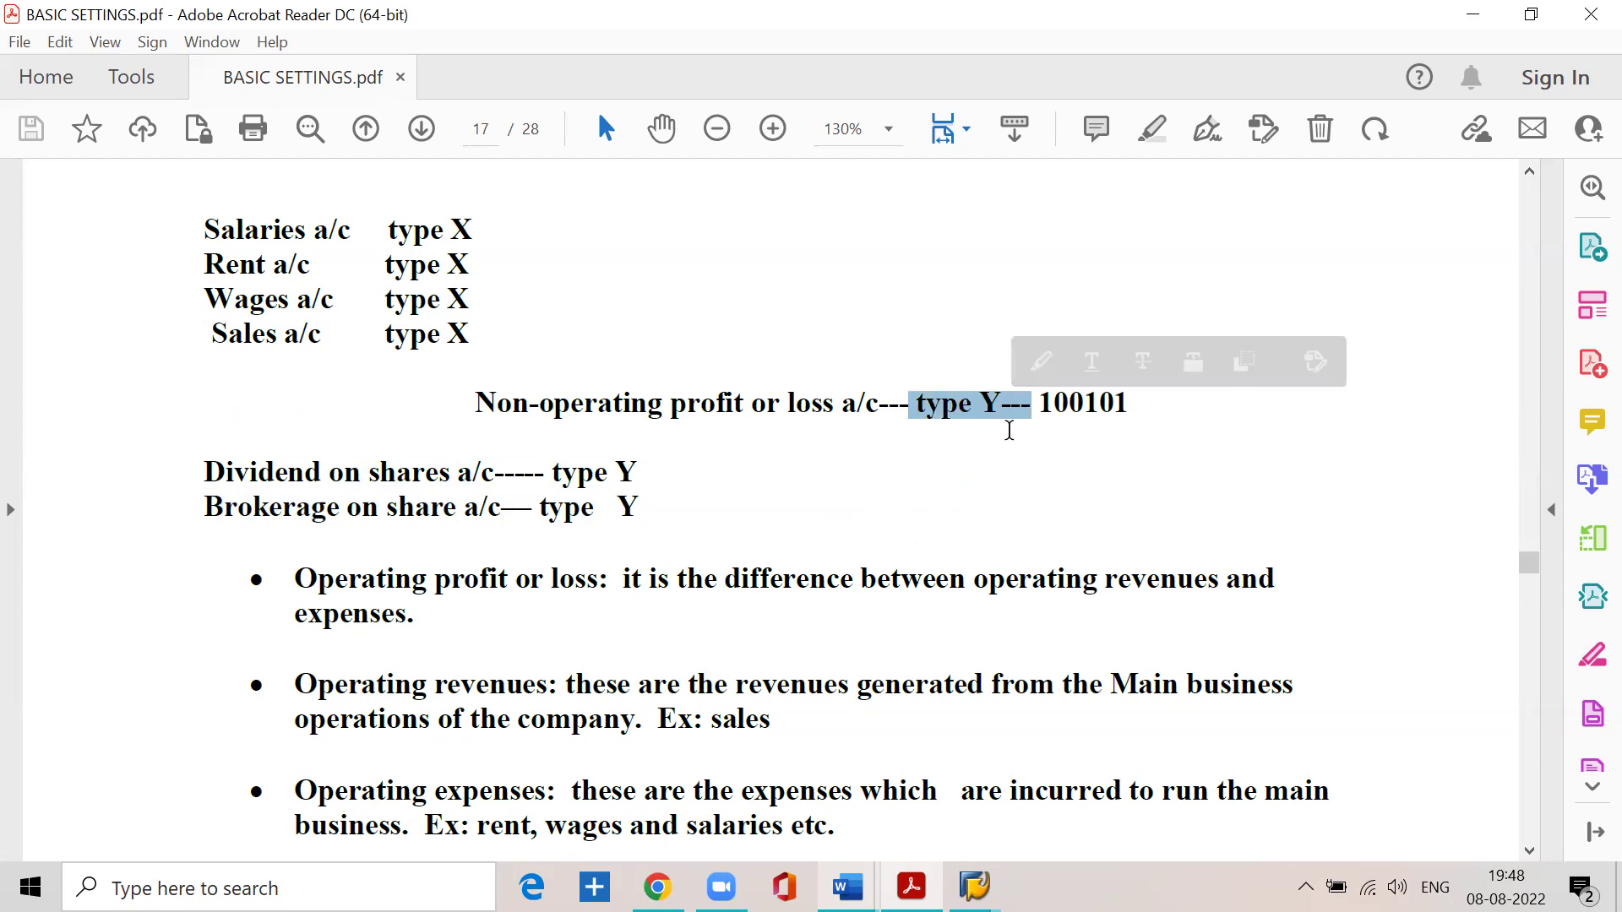
{"action": "left_click_drag", "start_coordinate": [478, 402], "coordinate": [848, 413]}
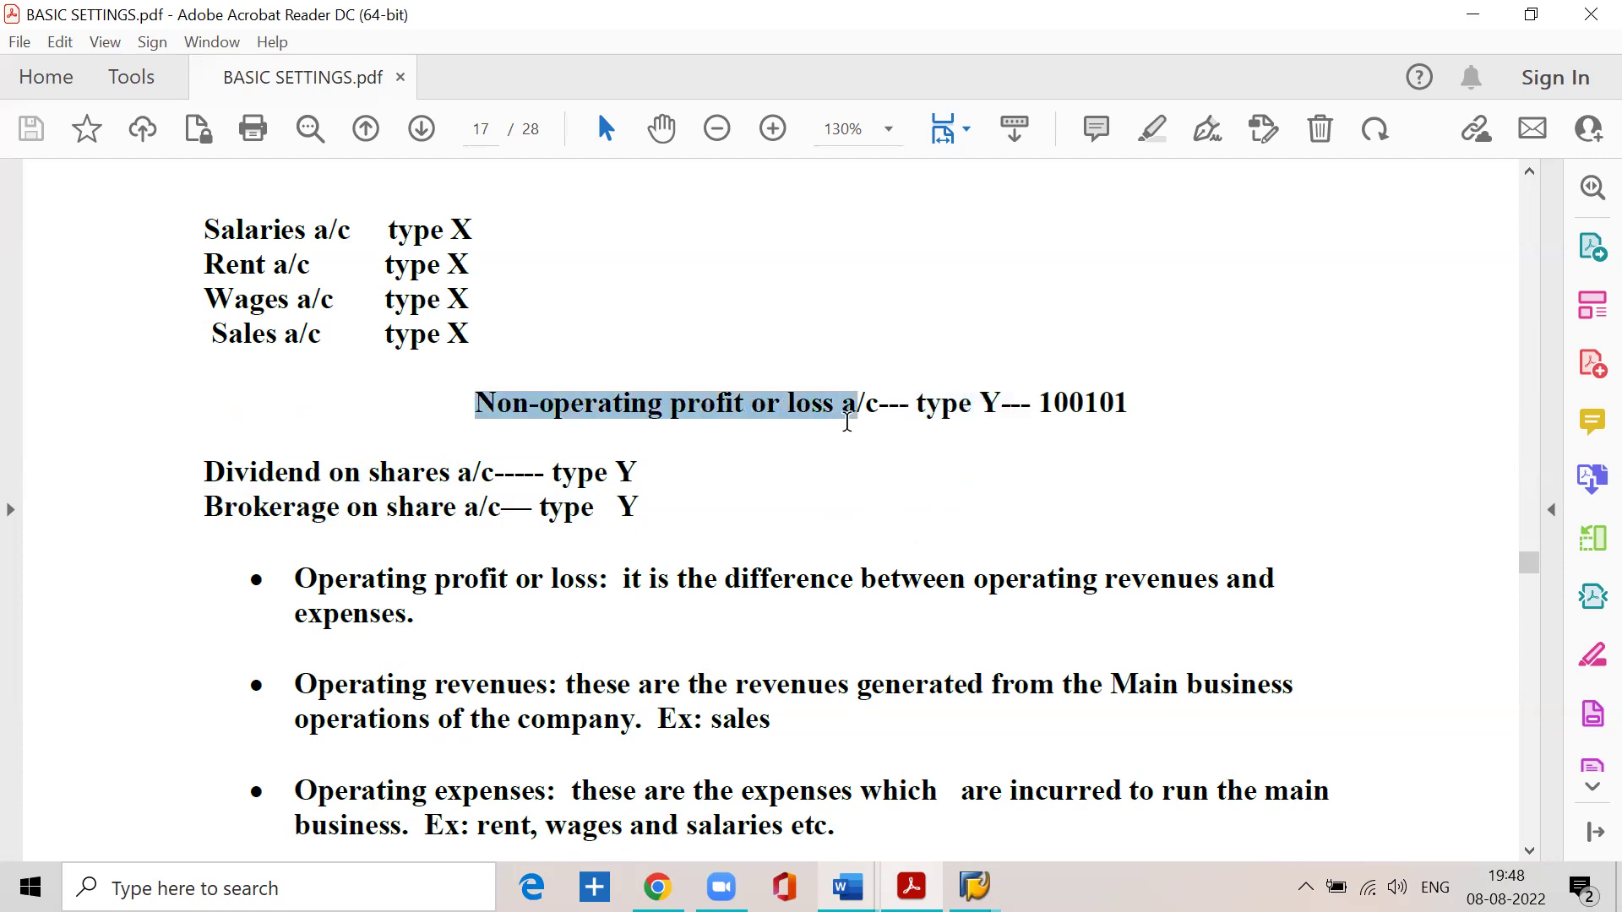
{"action": "left_click", "coordinate": [792, 466]}
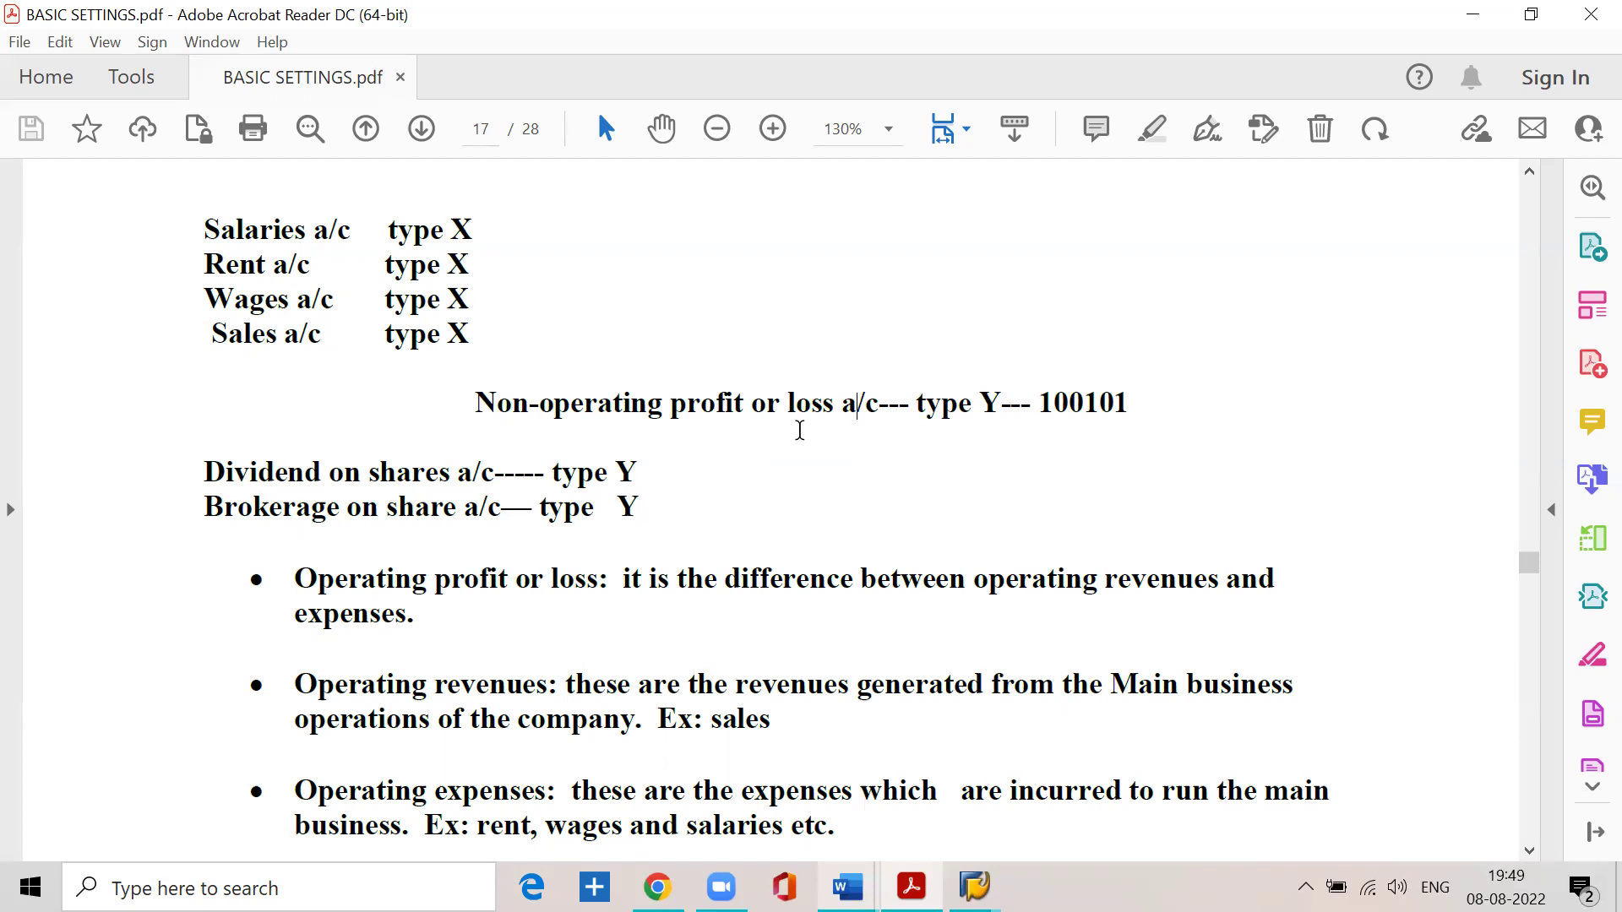
{"action": "left_click", "coordinate": [1473, 14]}
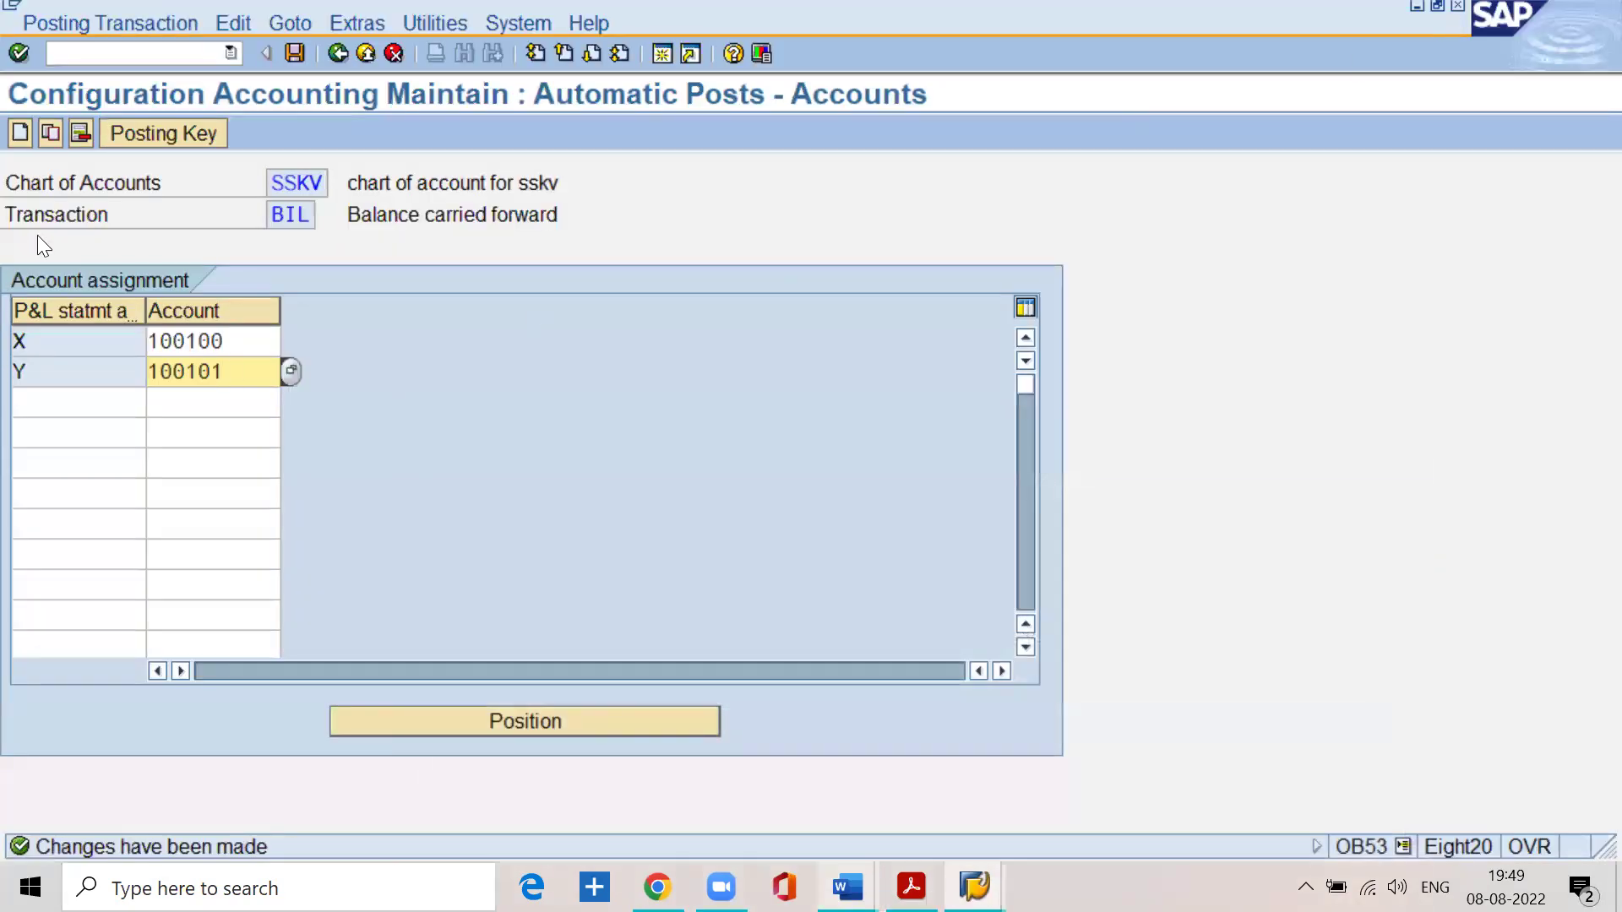
- Try to open transaction FS00 from the account assignment screen, and close the SAP Logon window
{"action": "left_click", "coordinate": [88, 54]}
{"action": "type", "text": "/nfs00"}
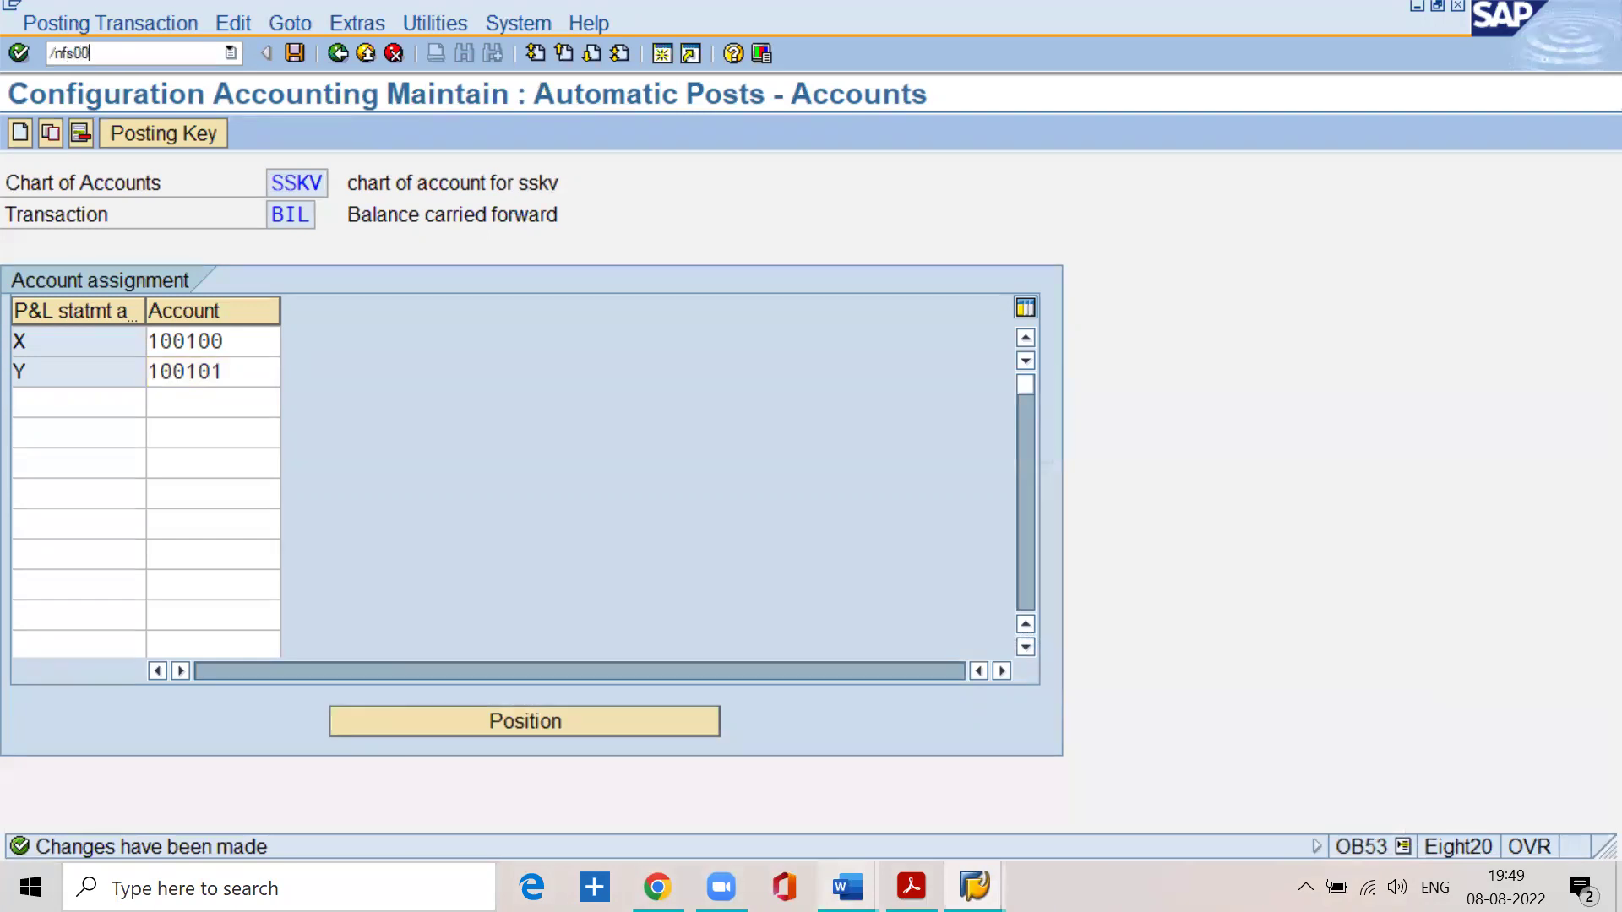
{"action": "key", "text": "Return"}
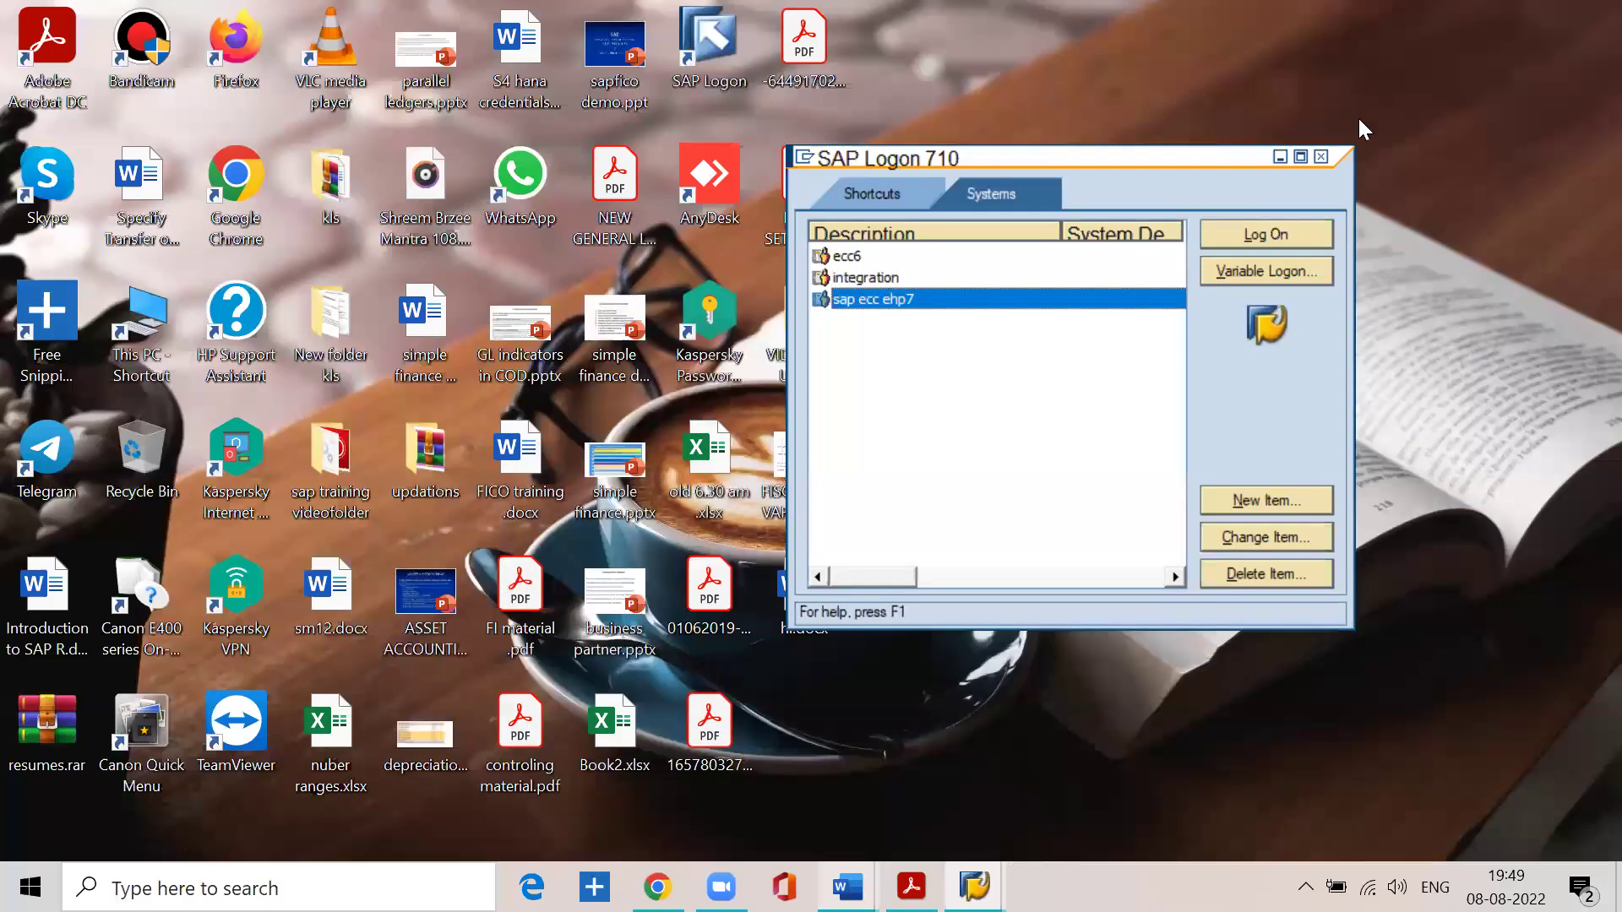
{"action": "left_click", "coordinate": [1320, 157]}
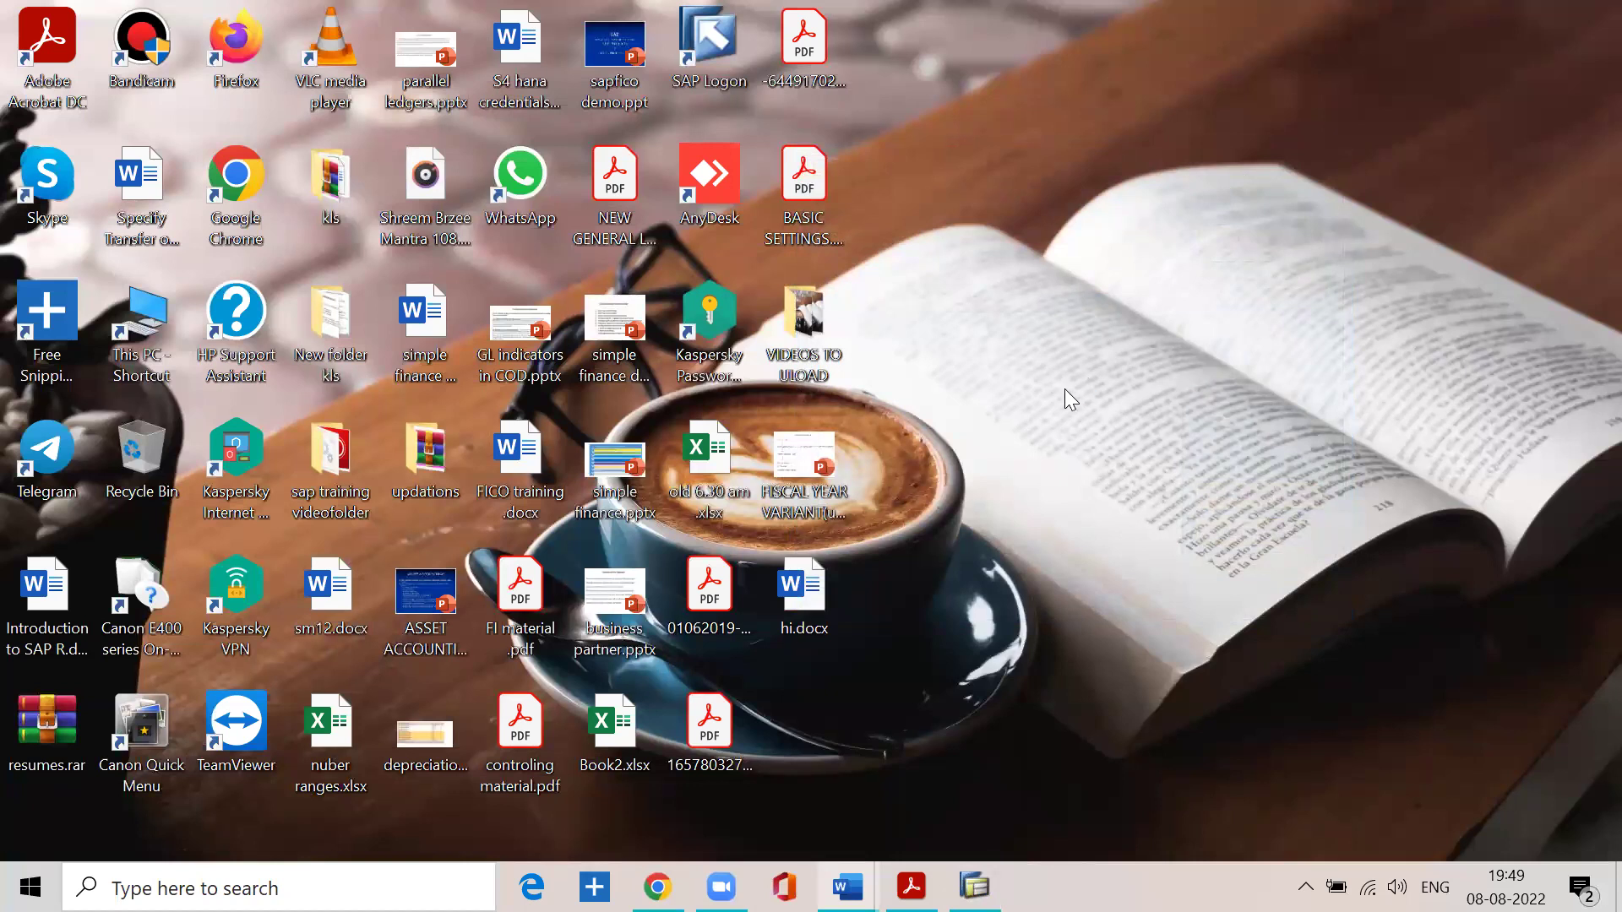
- Reopen SAP Logon and log on to sap ecc ehp7, client 800, with the user name and account password
{"action": "double_click", "coordinate": [723, 43]}
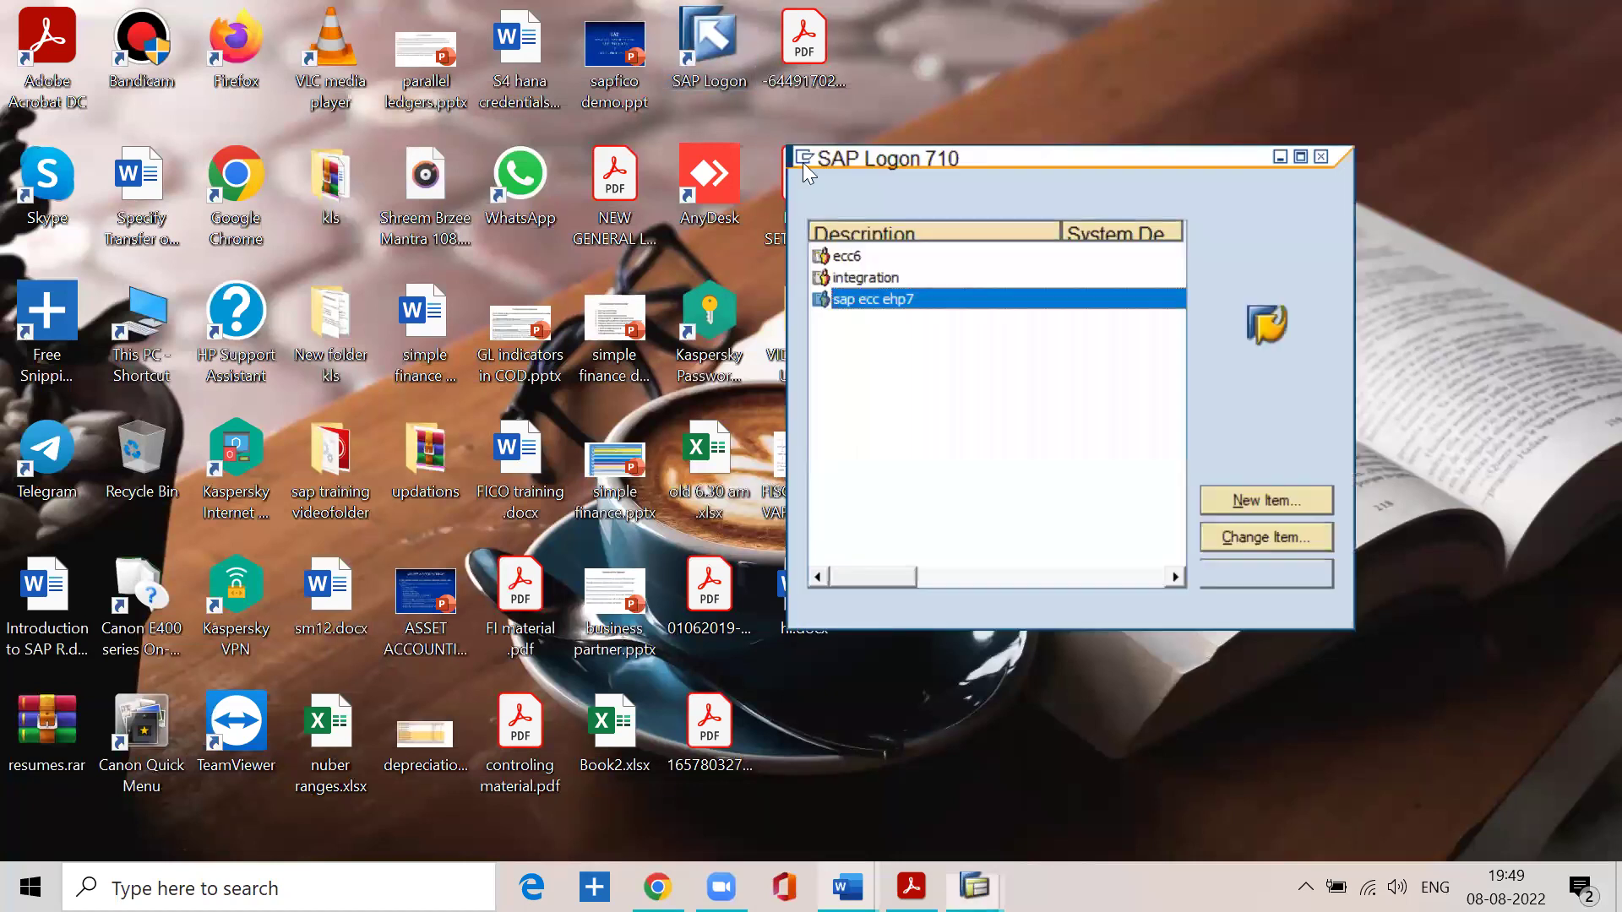
{"action": "left_click", "coordinate": [1046, 366]}
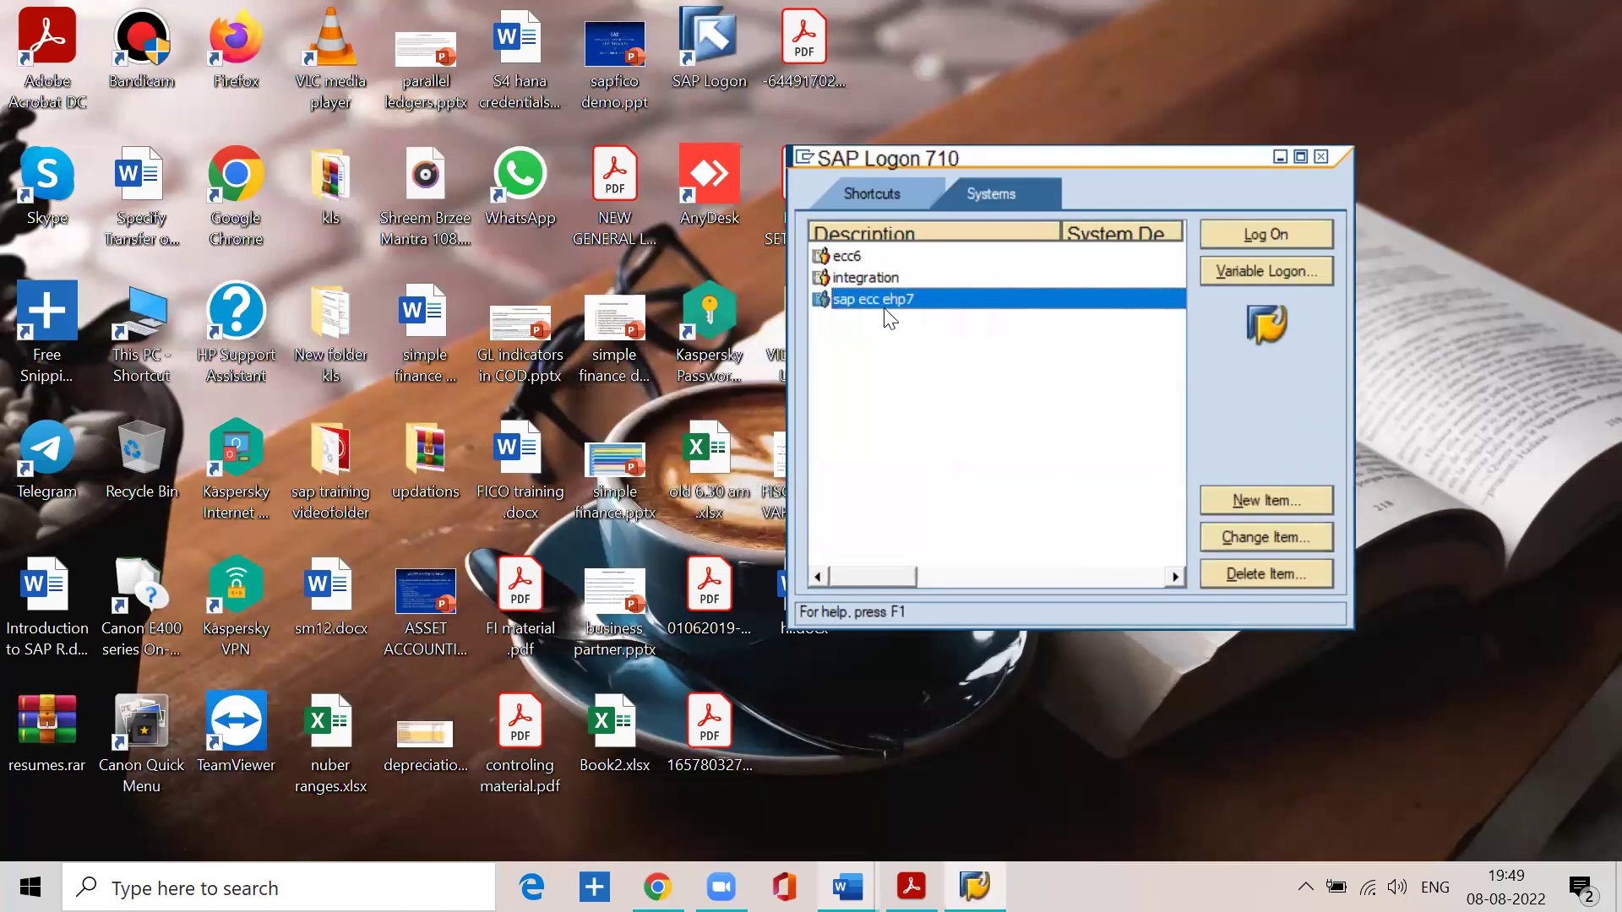
{"action": "left_click", "coordinate": [1244, 238]}
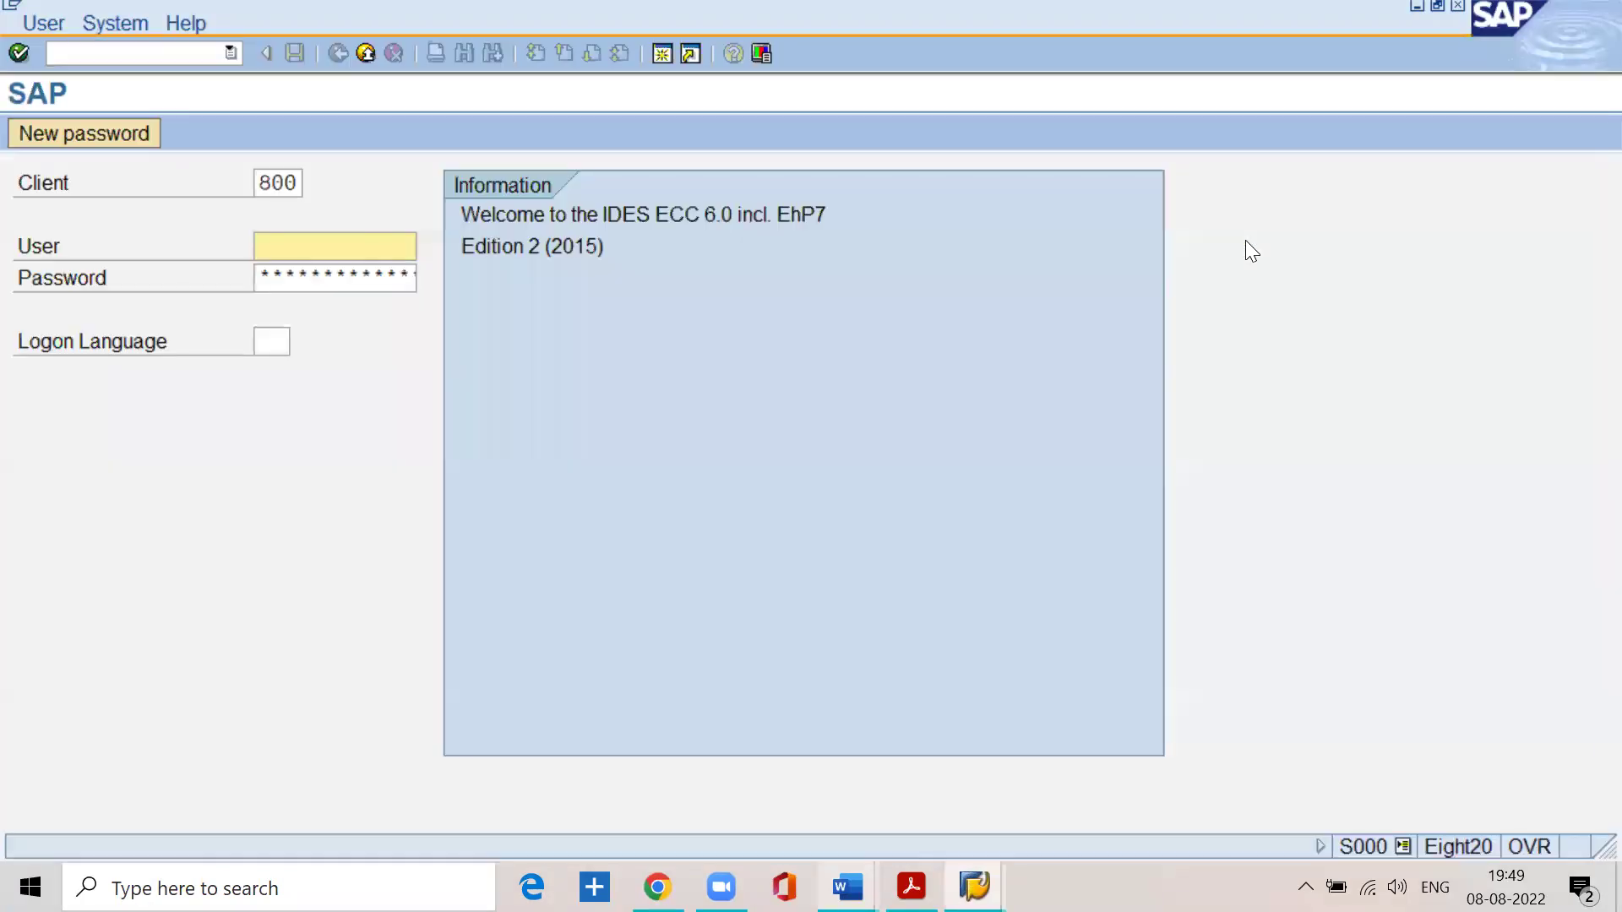
{"action": "type", "text": "lakshman"}
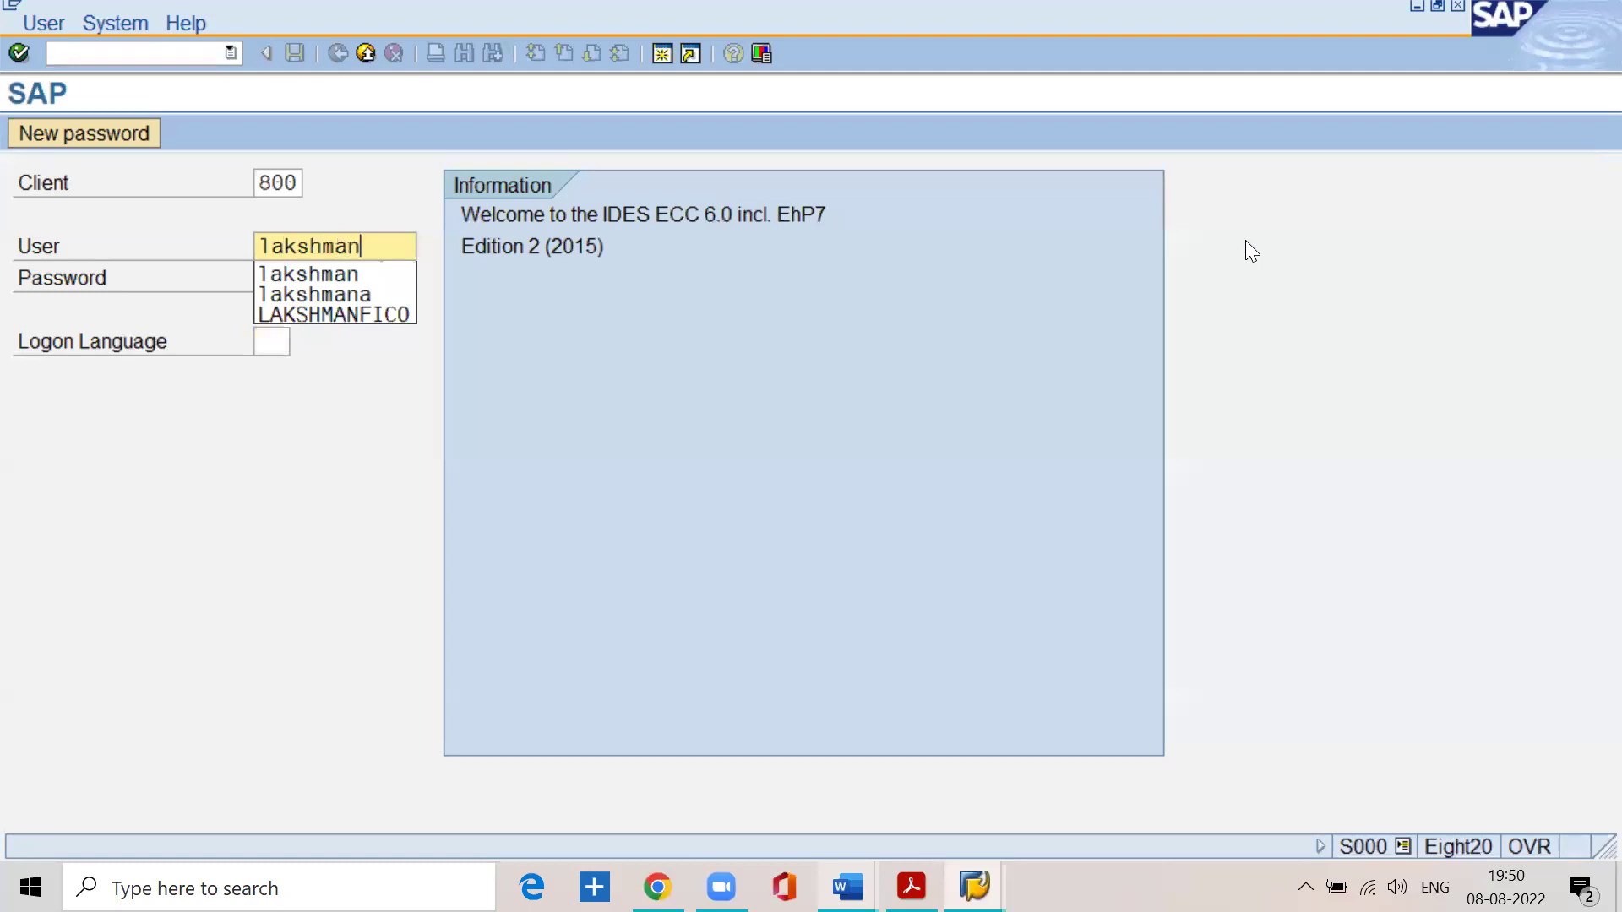
{"action": "key", "text": "Tab"}
{"action": "type", "text": "********"}
{"action": "key", "text": "Return"}
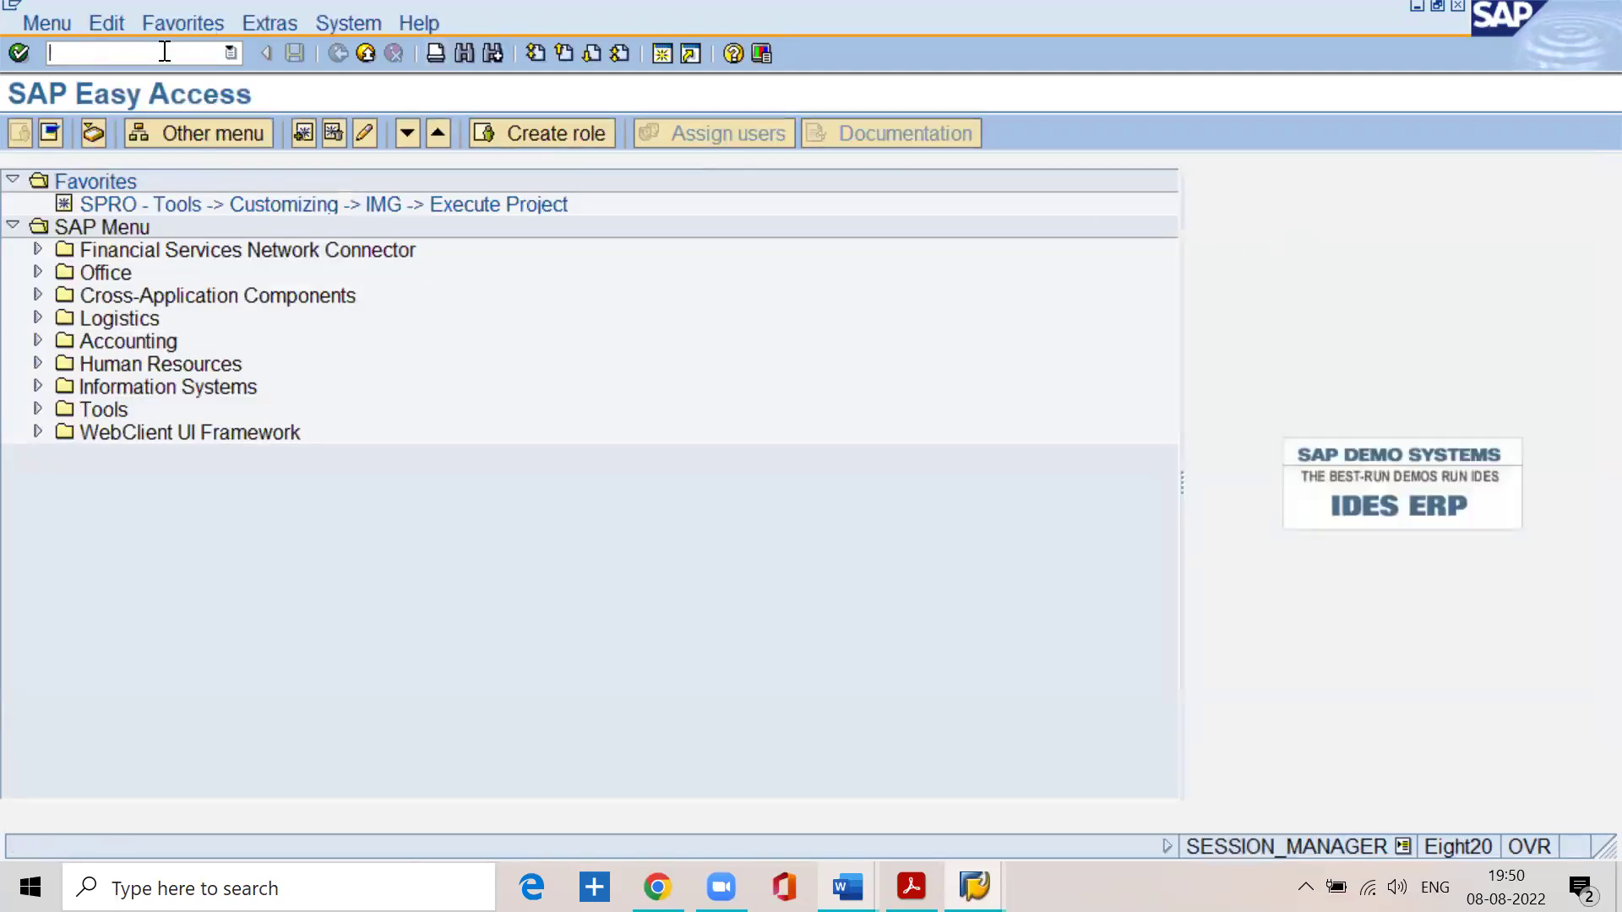
- Open central G/L account maintenance (FS00) and enter G/L account 400100
{"action": "type", "text": "fs00"}
{"action": "key", "text": "Return"}
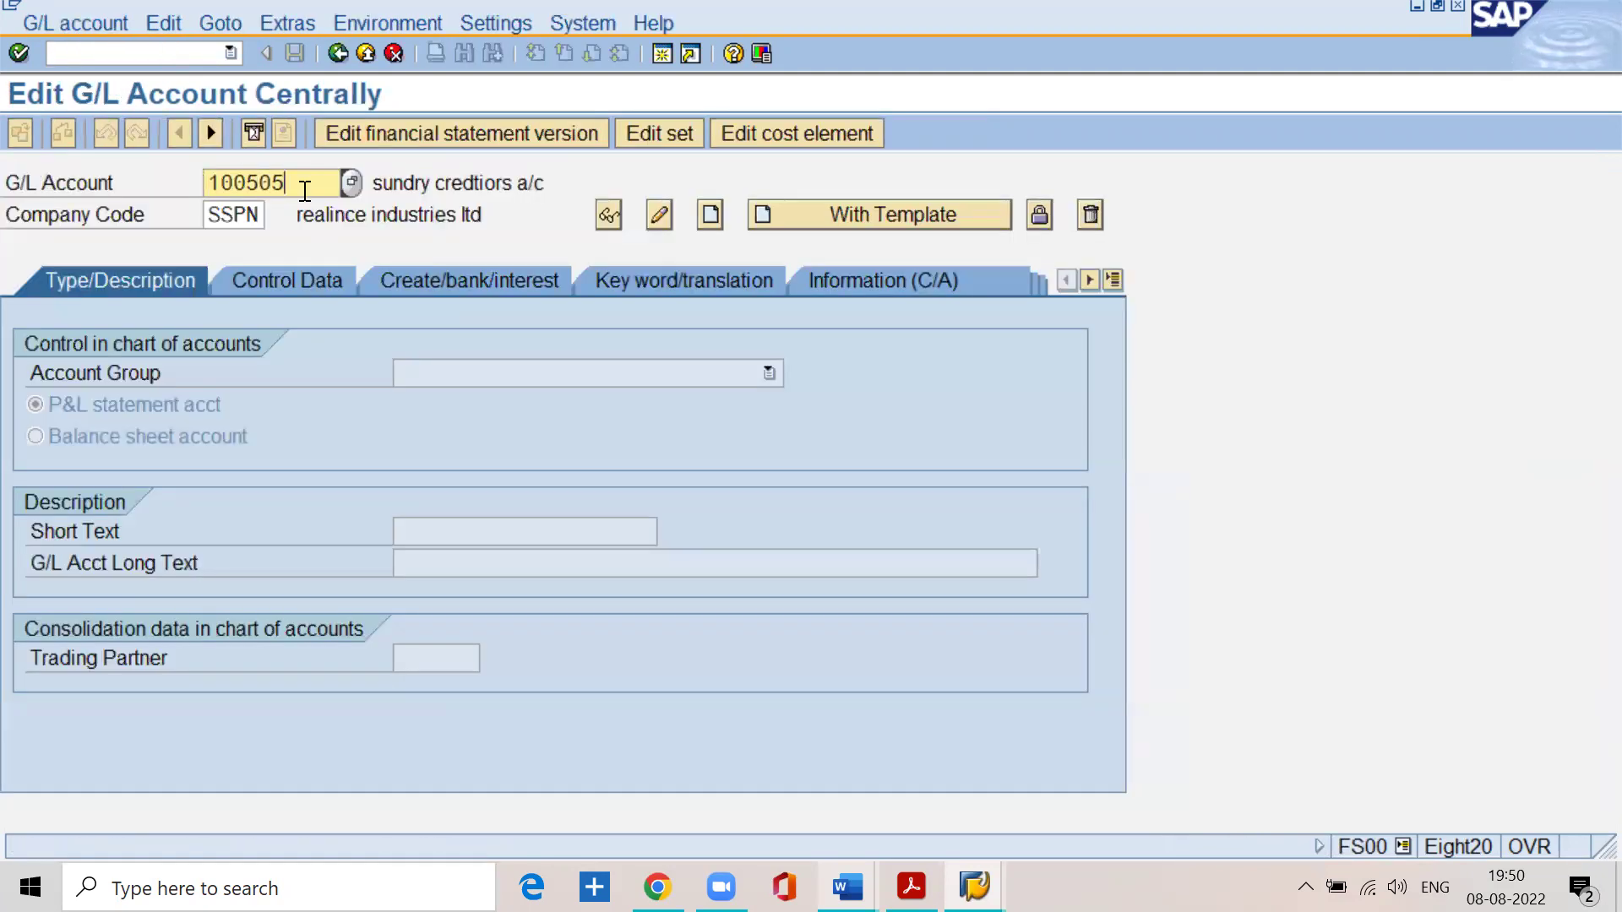
{"action": "key", "text": "BackSpace"}
{"action": "key", "text": "BackSpace"}
{"action": "key", "text": "BackSpace"}
{"action": "key", "text": "BackSpace"}
{"action": "key", "text": "BackSpace"}
{"action": "key", "text": "BackSpace"}
{"action": "type", "text": "4"}
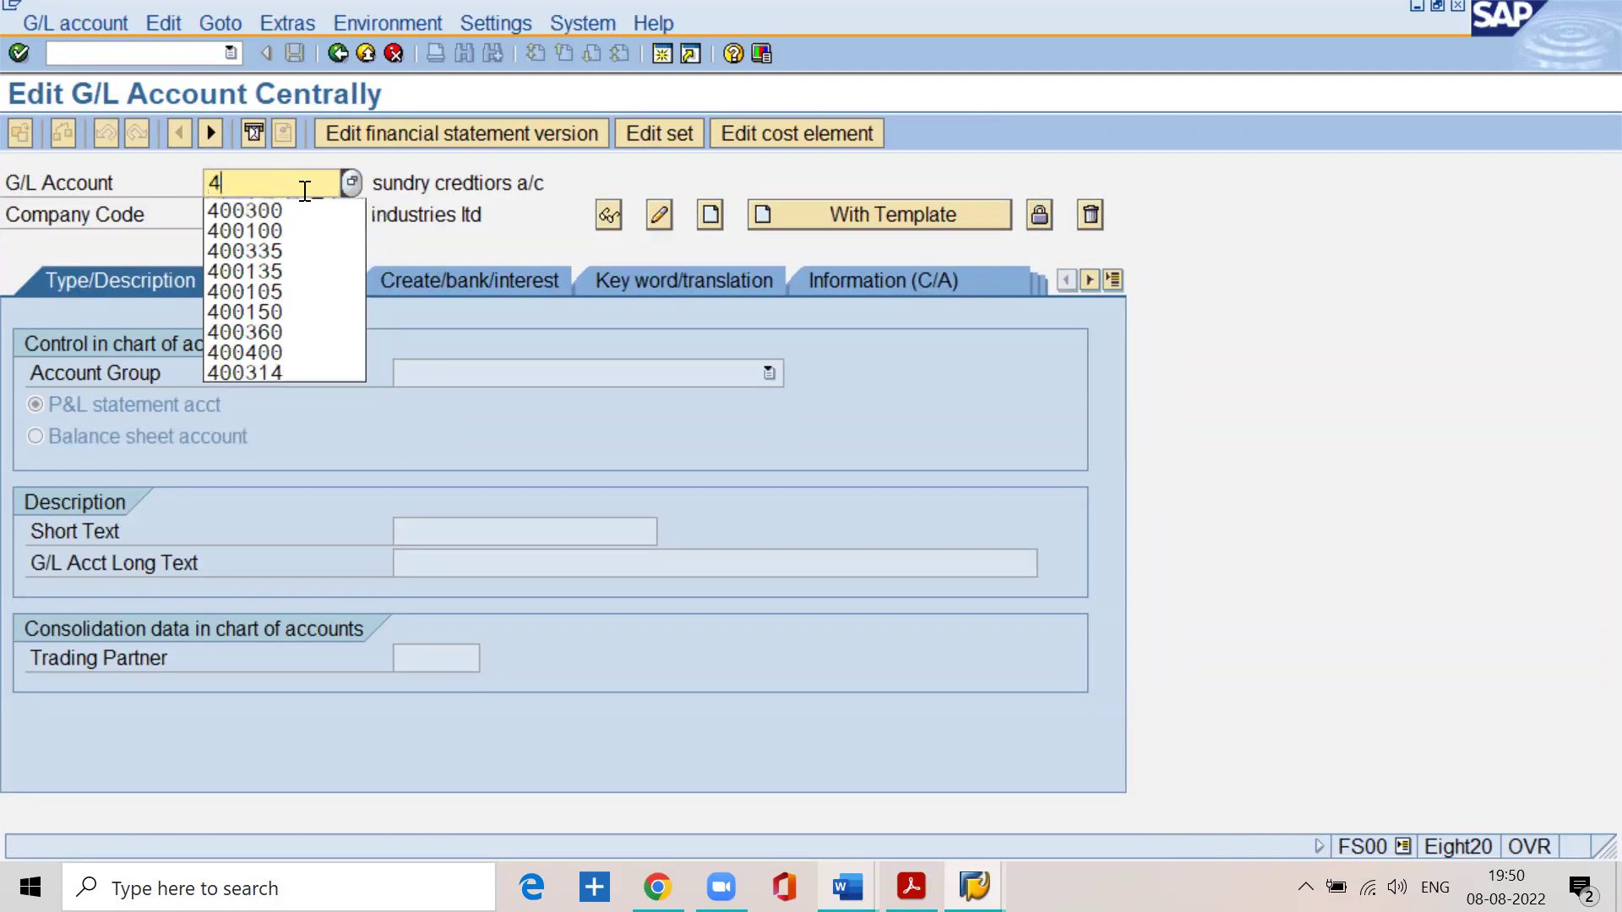
{"action": "type", "text": "001010"}
{"action": "key", "text": "BackSpace"}
{"action": "key", "text": "BackSpace"}
{"action": "type", "text": "0"}
- Set the company code to SSKV, load the account's data and acknowledge the information dialog
{"action": "left_click", "coordinate": [263, 215]}
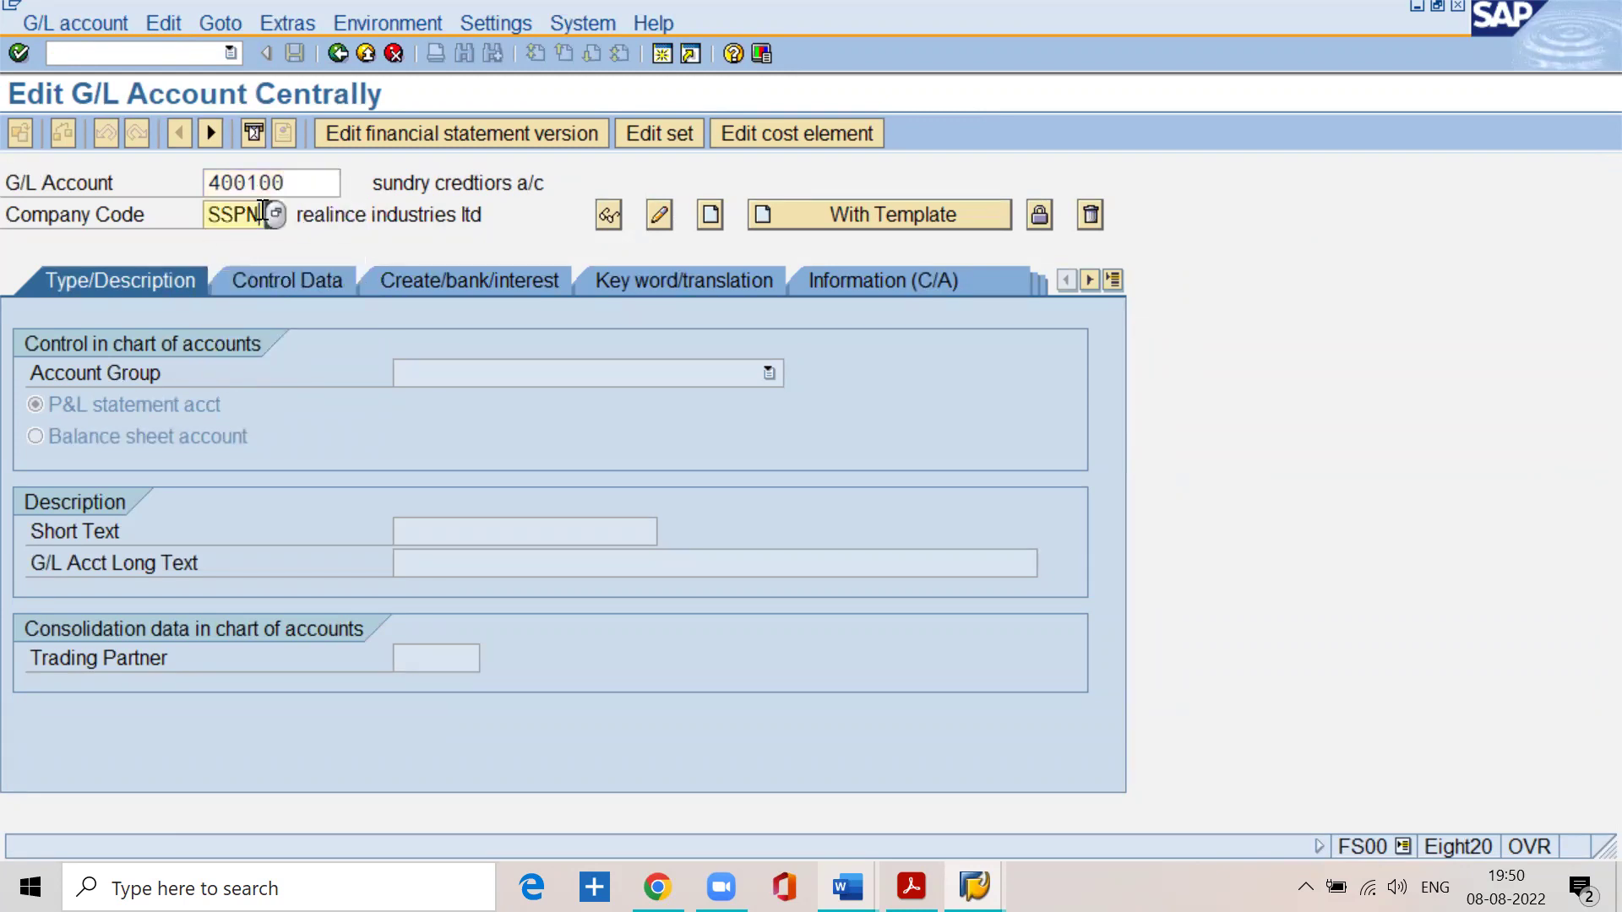
{"action": "key", "text": "BackSpace"}
{"action": "key", "text": "BackSpace"}
{"action": "type", "text": "k"}
{"action": "key", "text": "BackSpace"}
{"action": "key", "text": "BackSpace"}
{"action": "type", "text": "kv"}
{"action": "left_click", "coordinate": [35, 32]}
{"action": "left_click", "coordinate": [59, 81]}
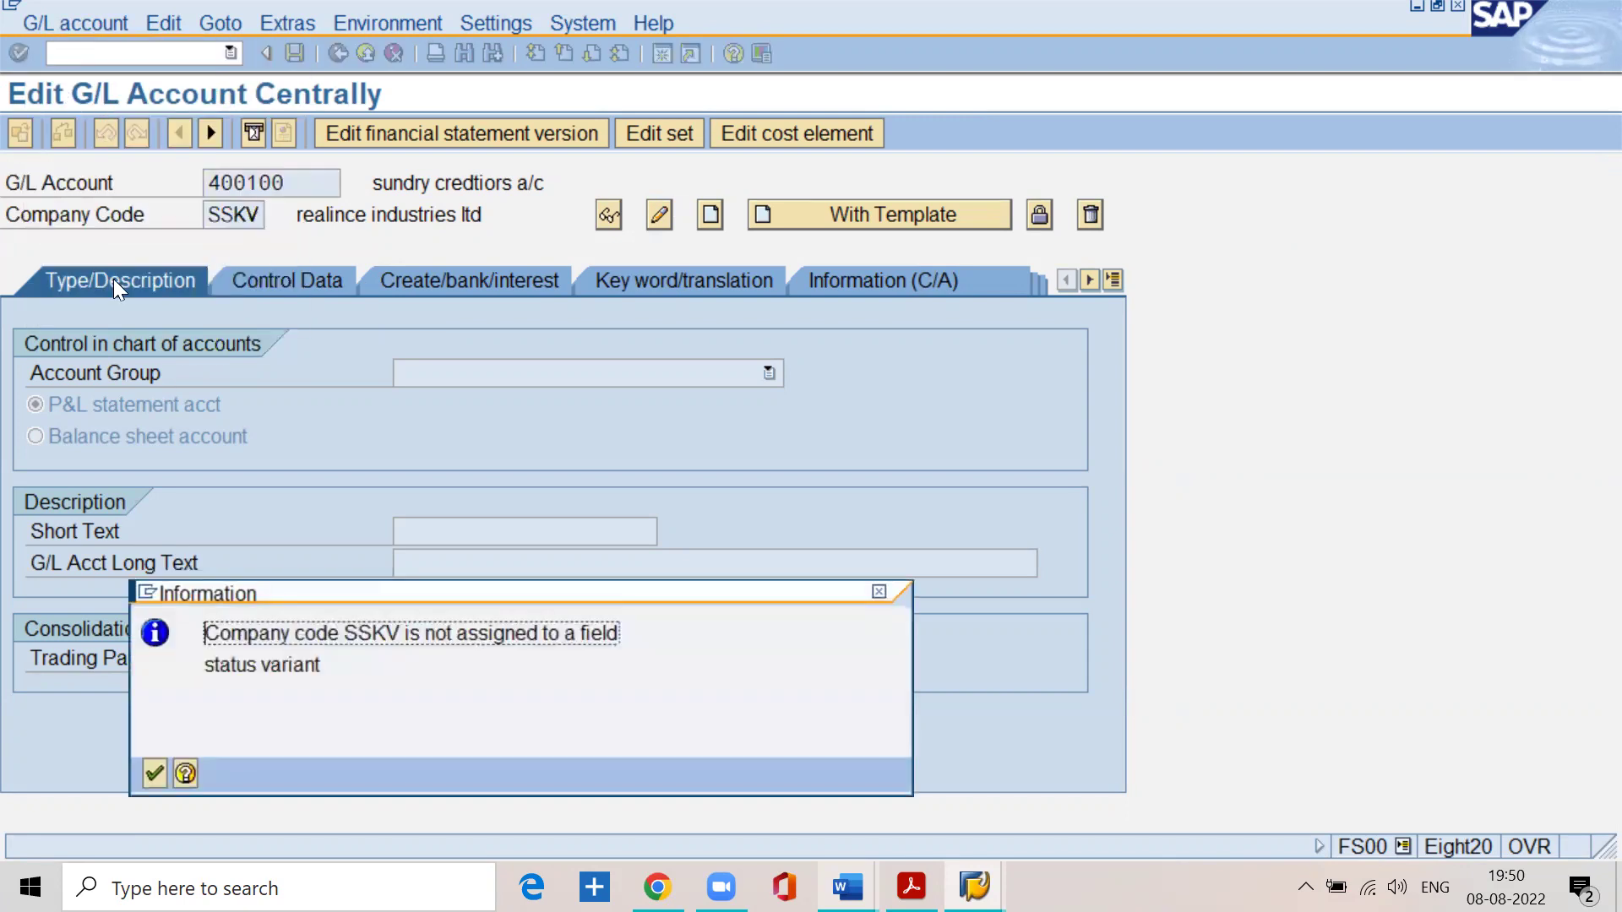
{"action": "left_click", "coordinate": [151, 770]}
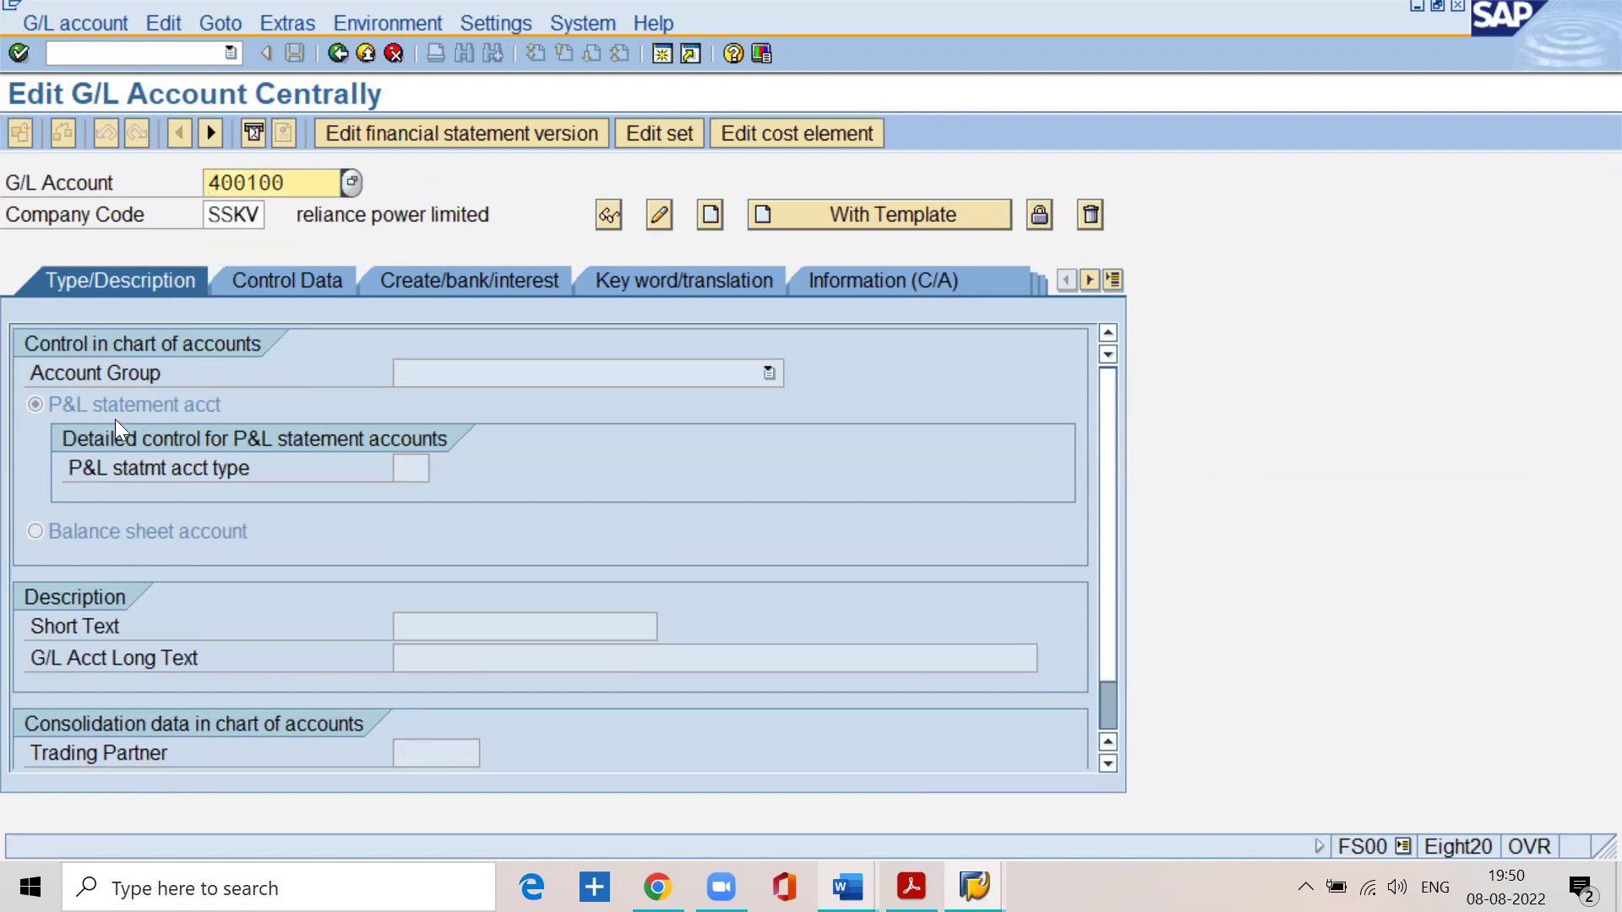
- Try again to start processing G/L account 400100 in company code SSKV, and dismiss the information dialog
{"action": "left_click", "coordinate": [406, 467]}
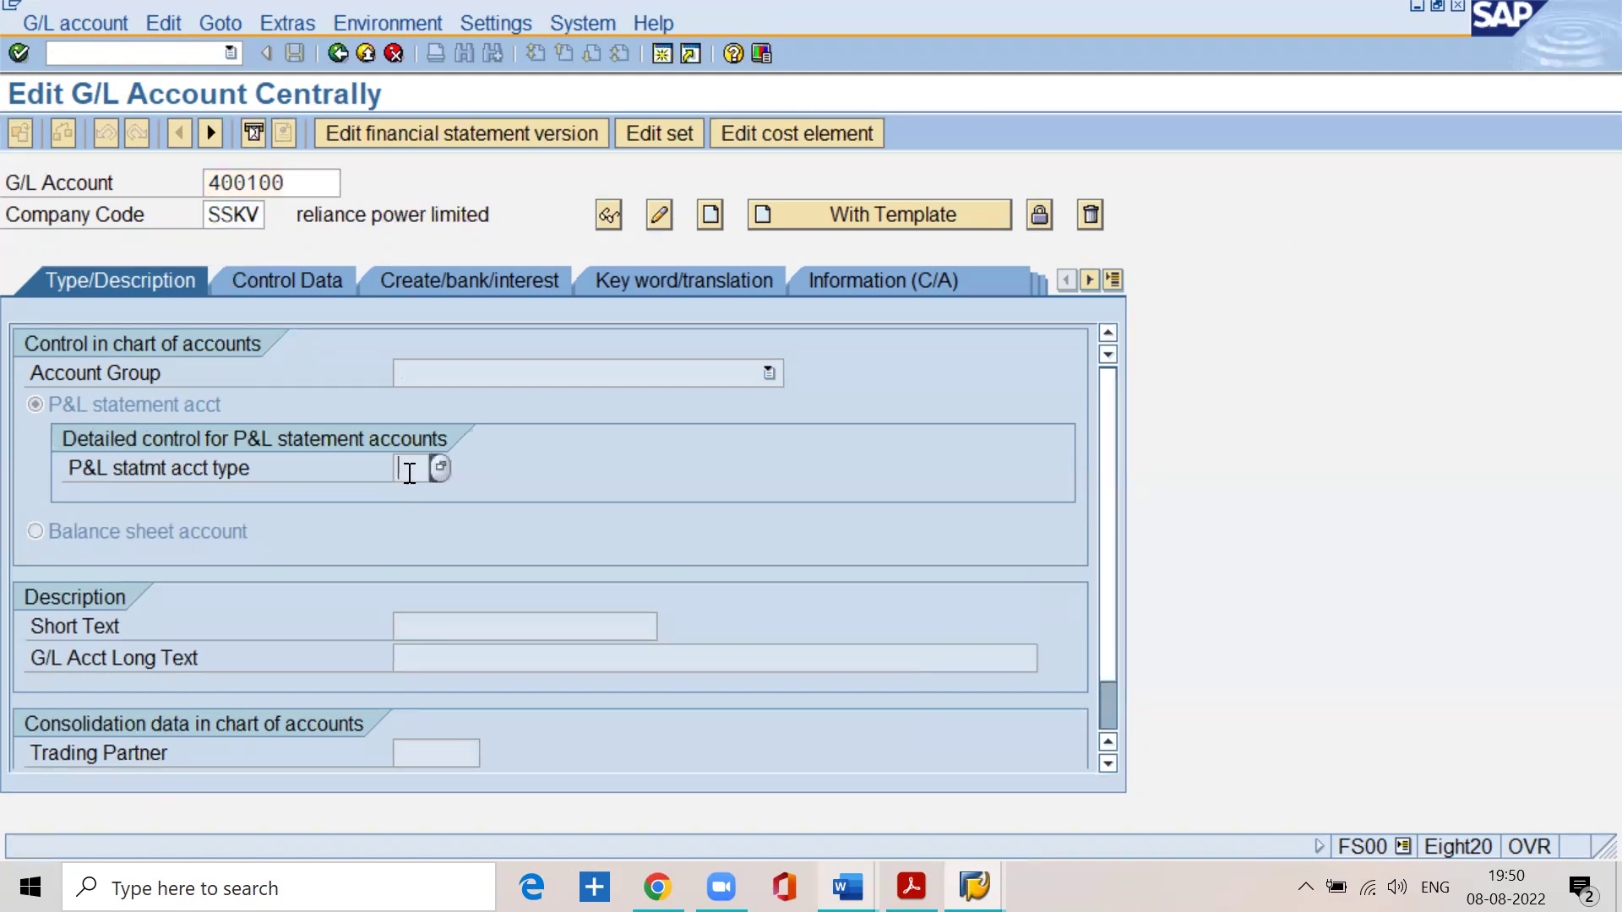
{"action": "left_click", "coordinate": [76, 24]}
{"action": "left_click", "coordinate": [86, 81]}
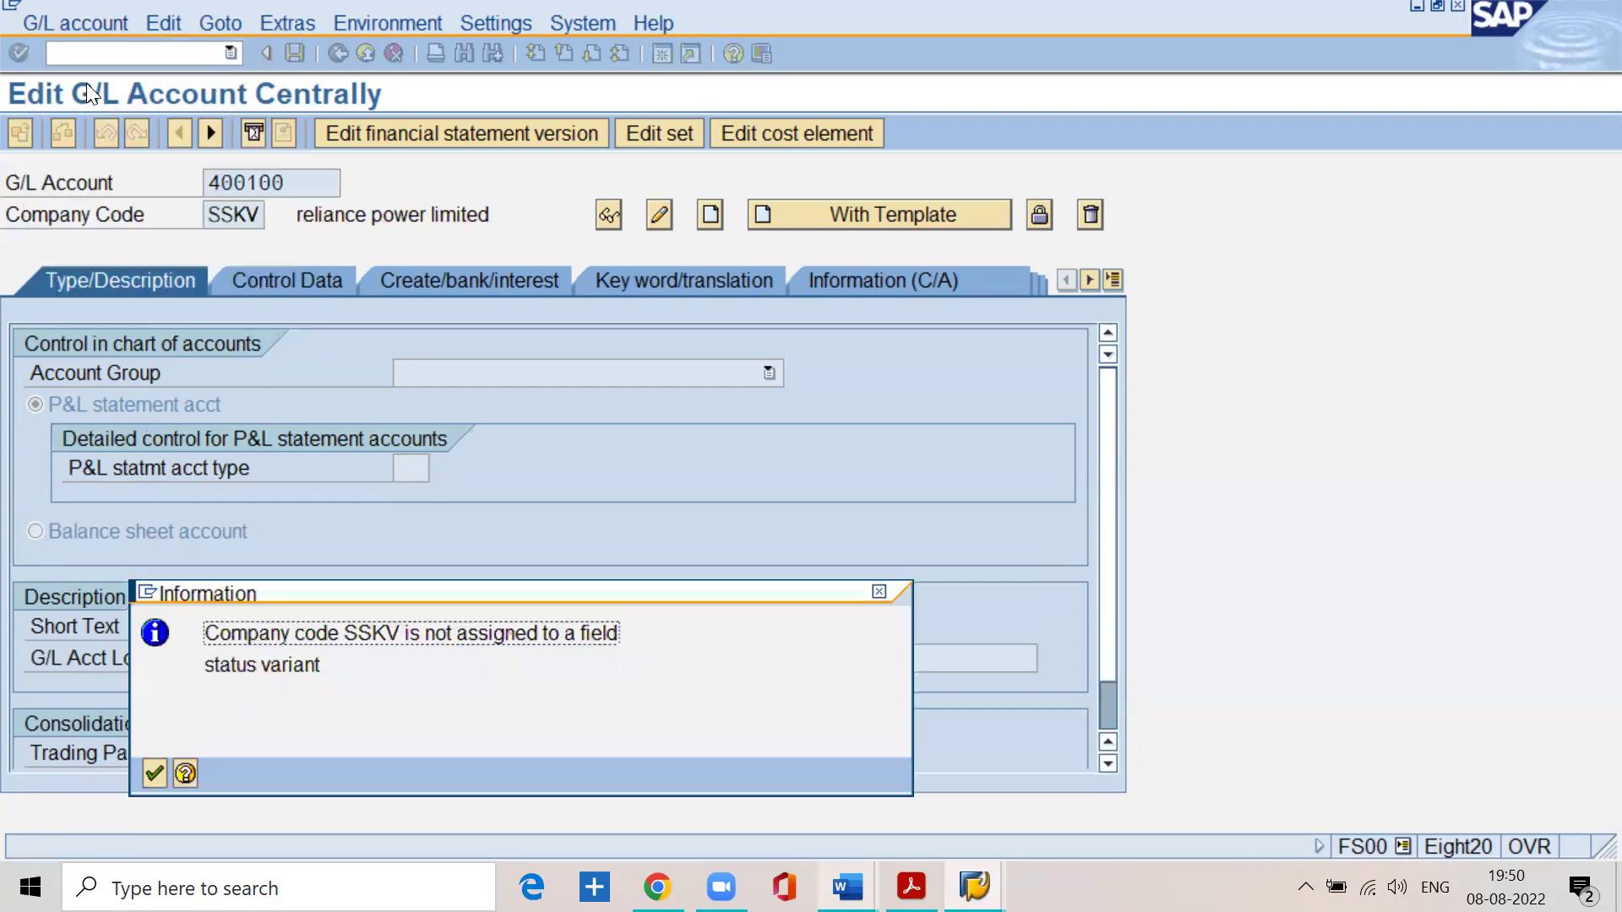
{"action": "left_click", "coordinate": [154, 774]}
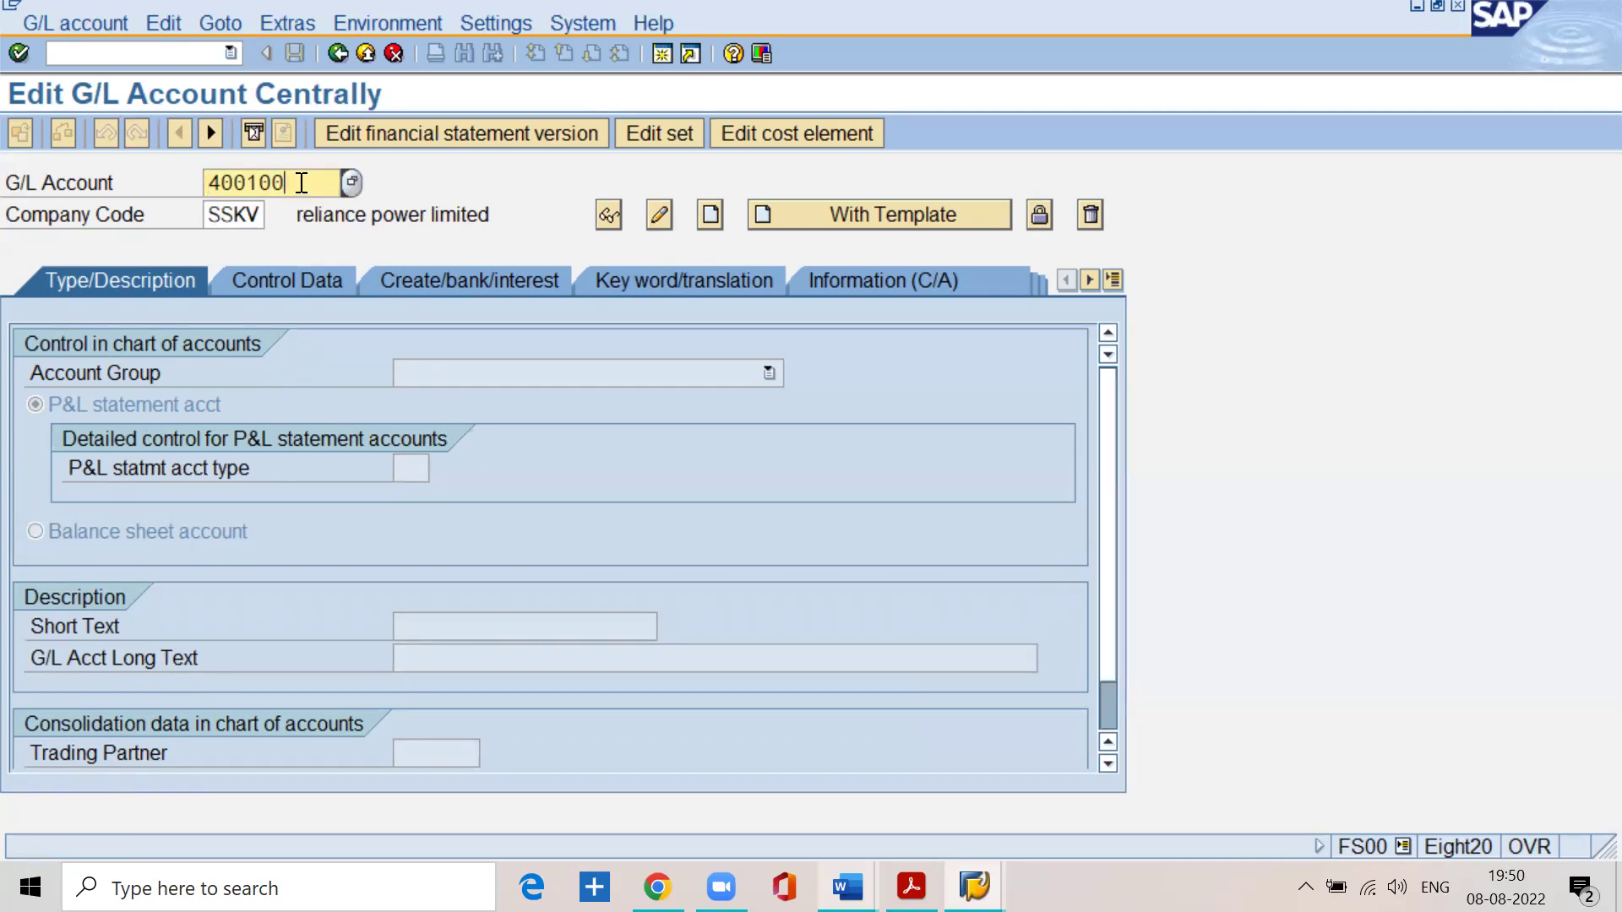
- Look up the possible P&L statement account types for account 400100, choose type Y, and leave the transaction
{"action": "left_click_drag", "start_coordinate": [302, 183], "coordinate": [177, 176]}
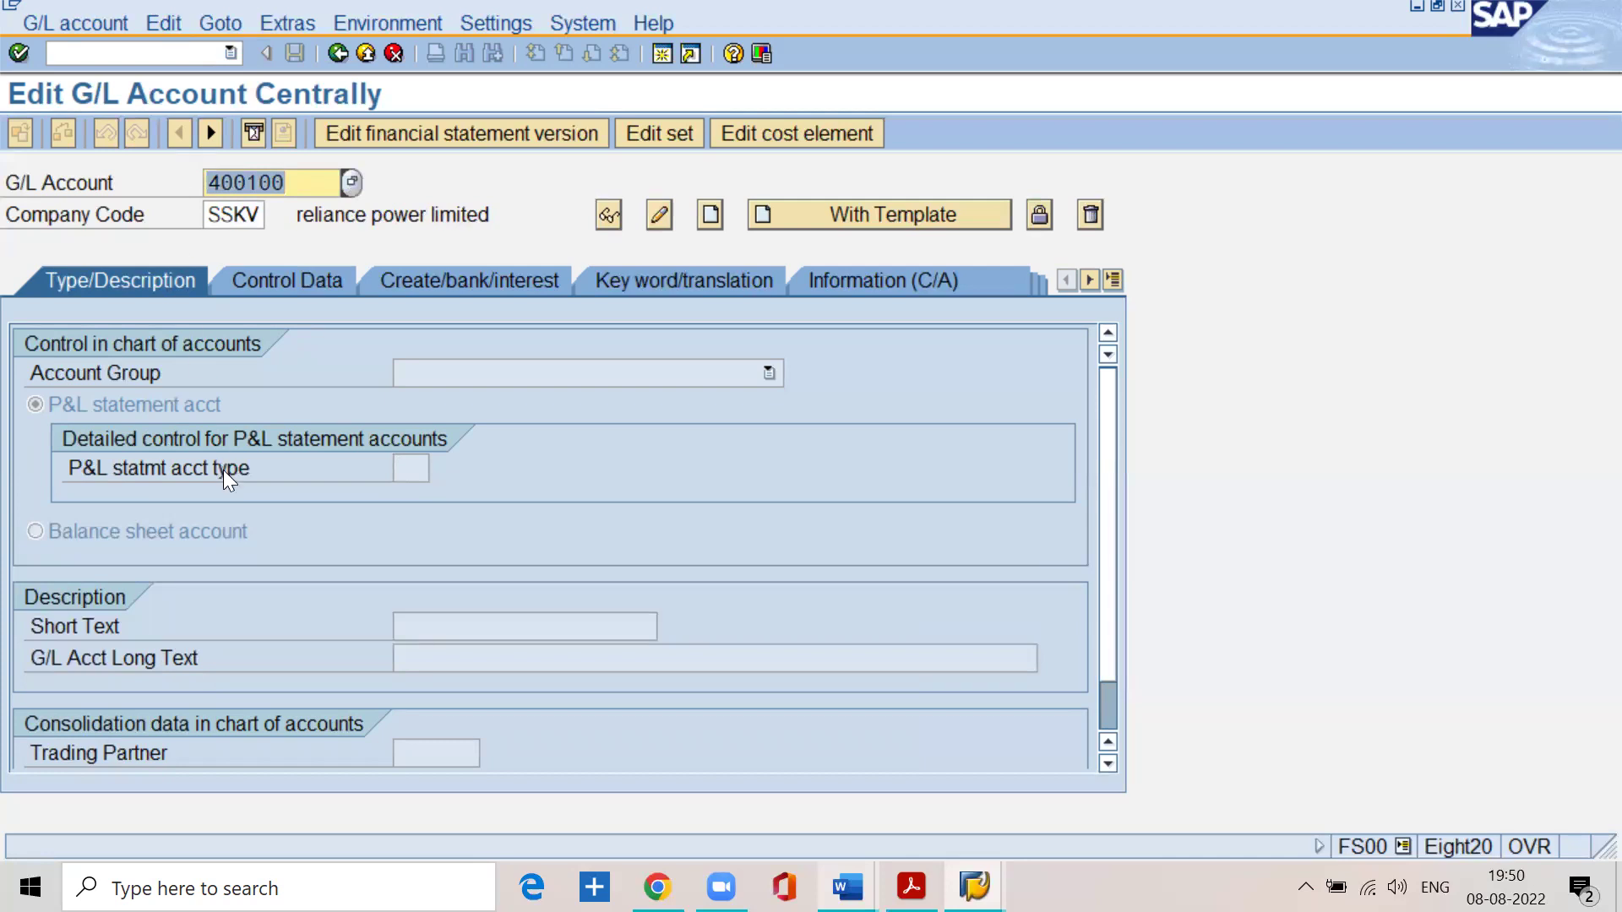
{"action": "left_click", "coordinate": [166, 472]}
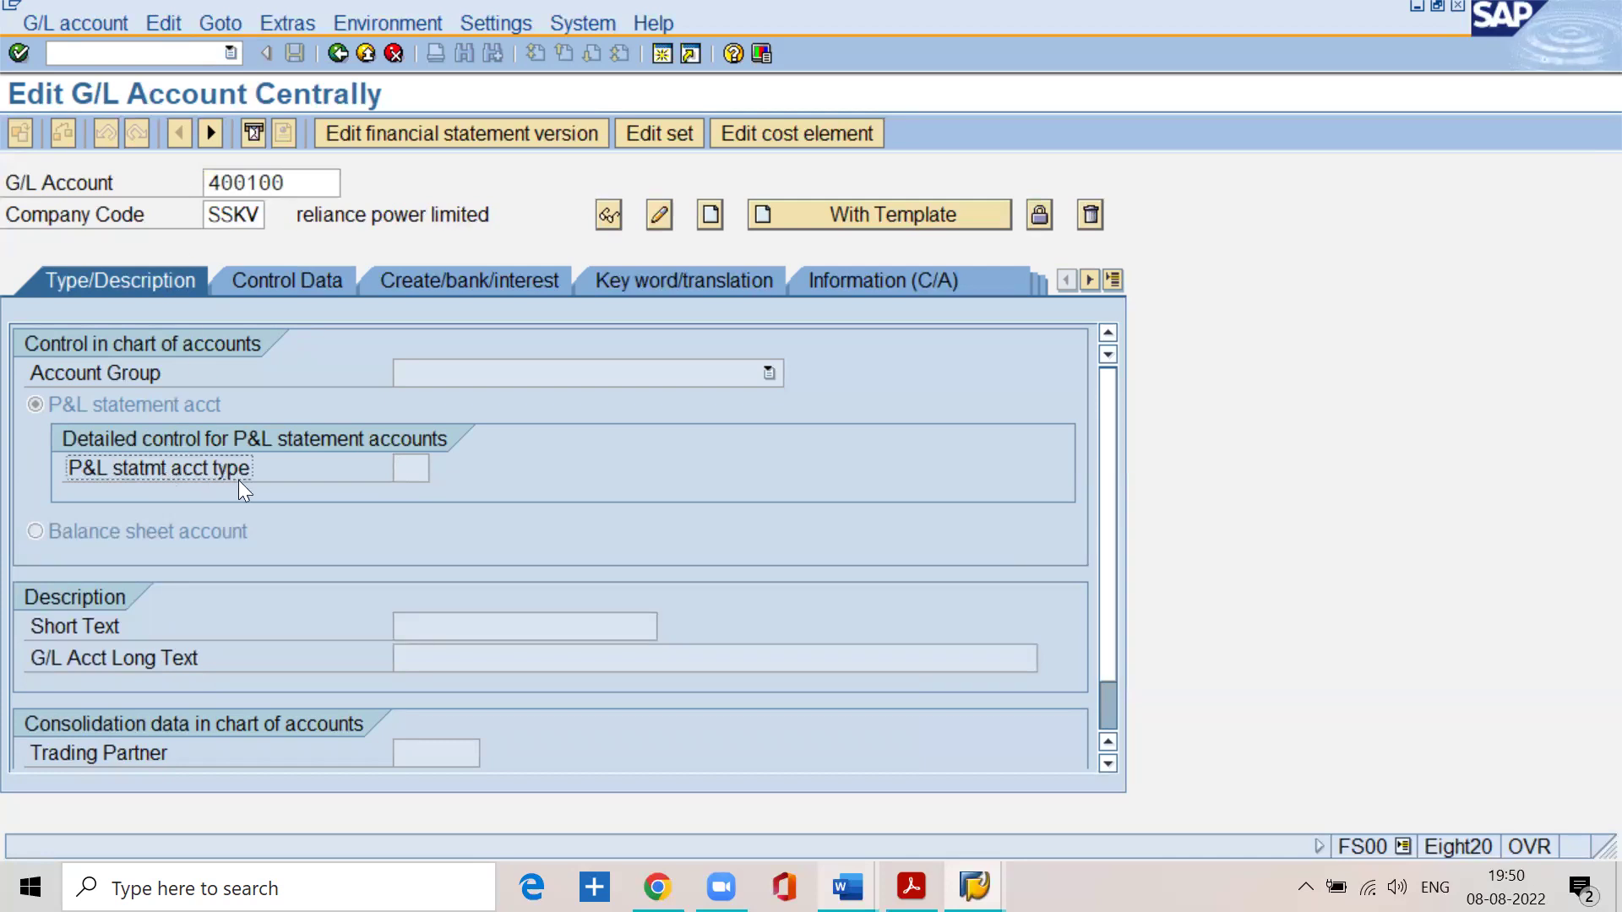
{"action": "left_click", "coordinate": [420, 471]}
{"action": "left_click", "coordinate": [441, 469]}
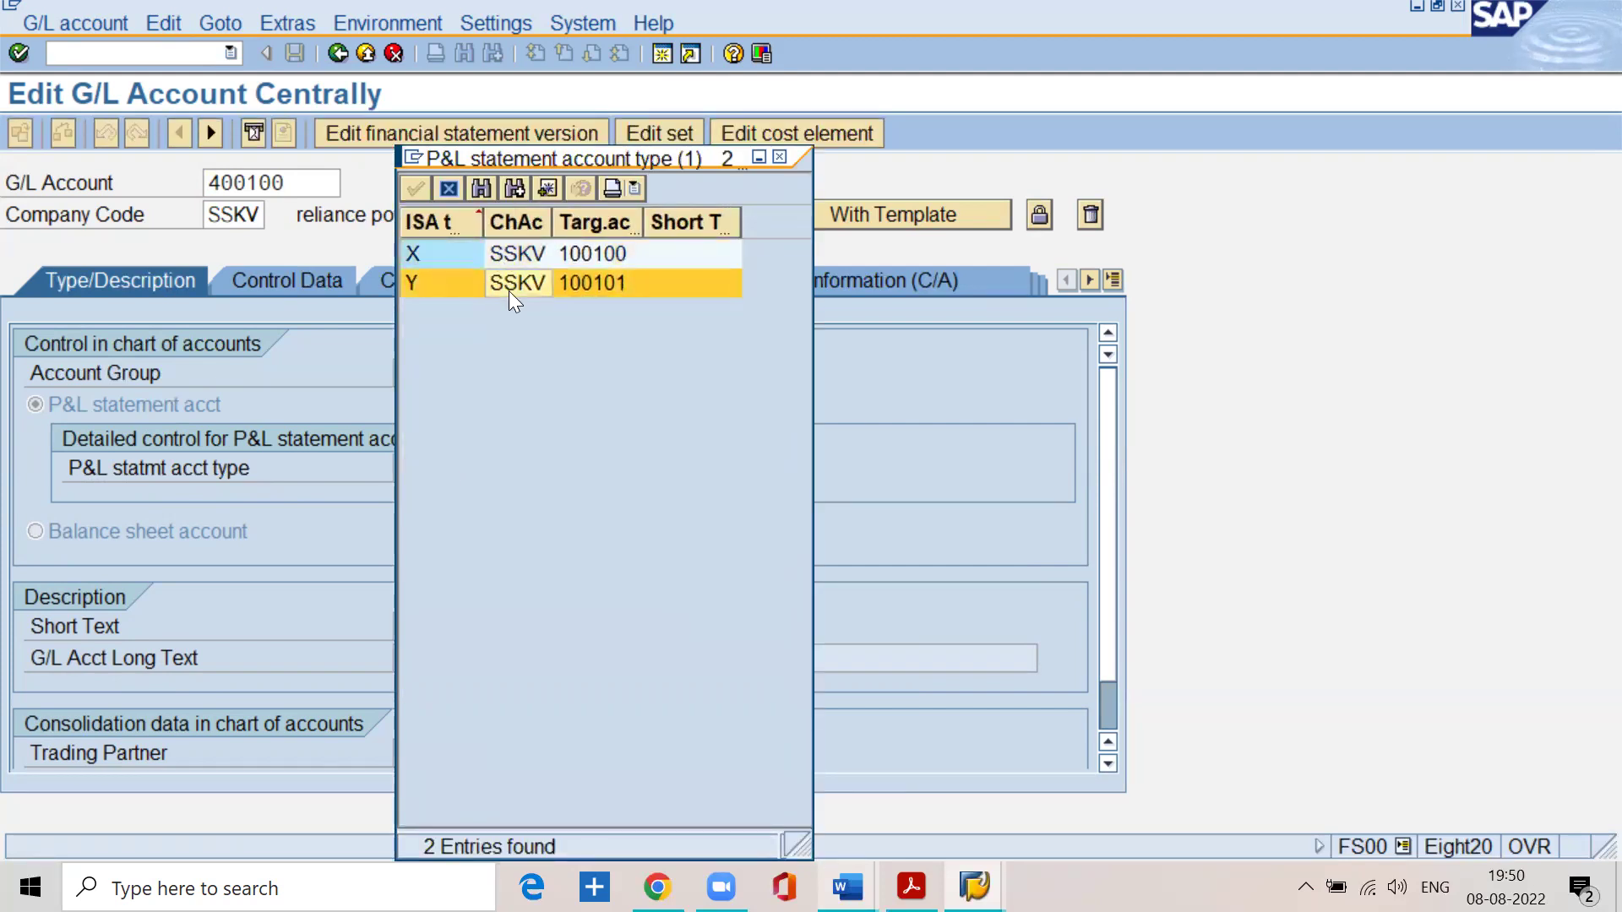
{"action": "double_click", "coordinate": [509, 291]}
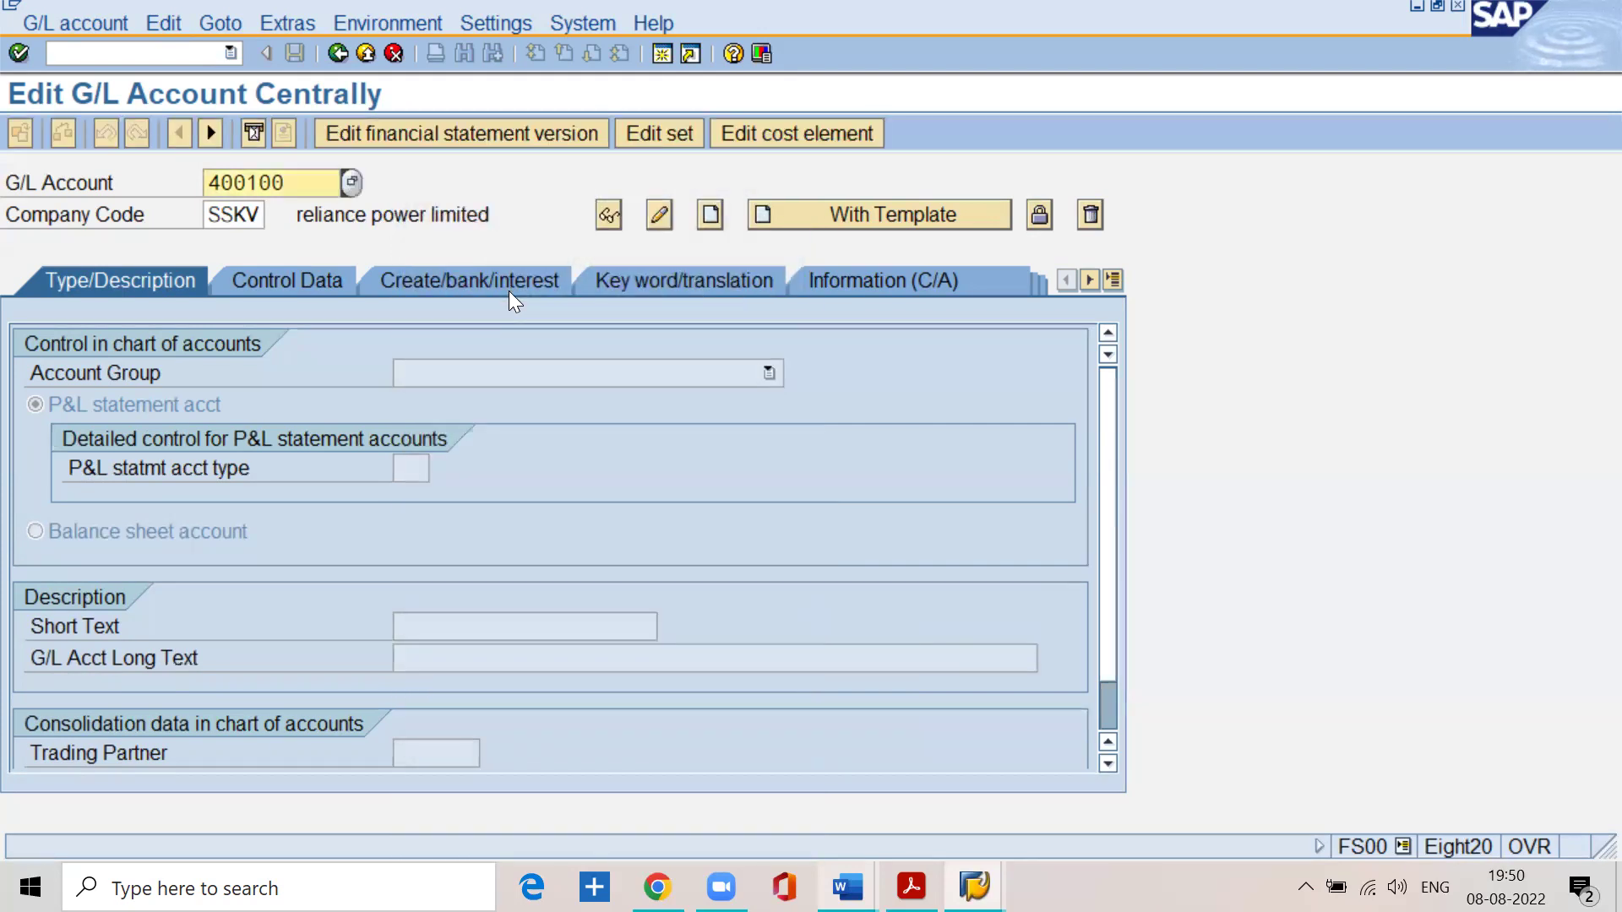
{"action": "left_click", "coordinate": [392, 59]}
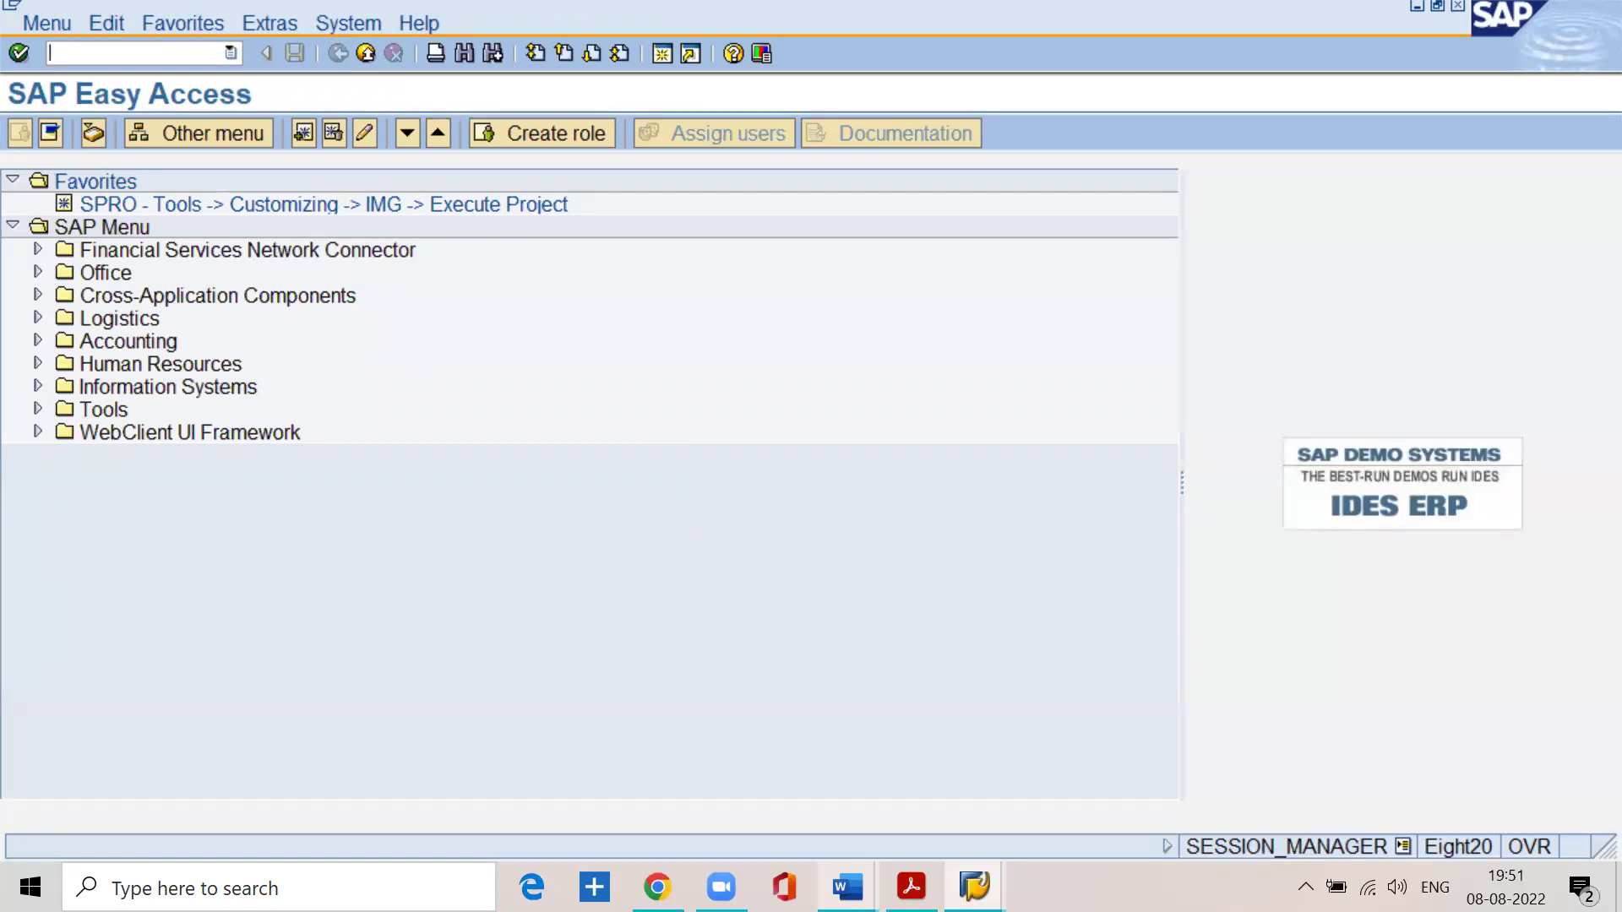
- Switch to BASIC SETTINGS.pdf and go to the Posting Period Variant section, step 4.1
{"action": "key", "text": "alt+Tab"}
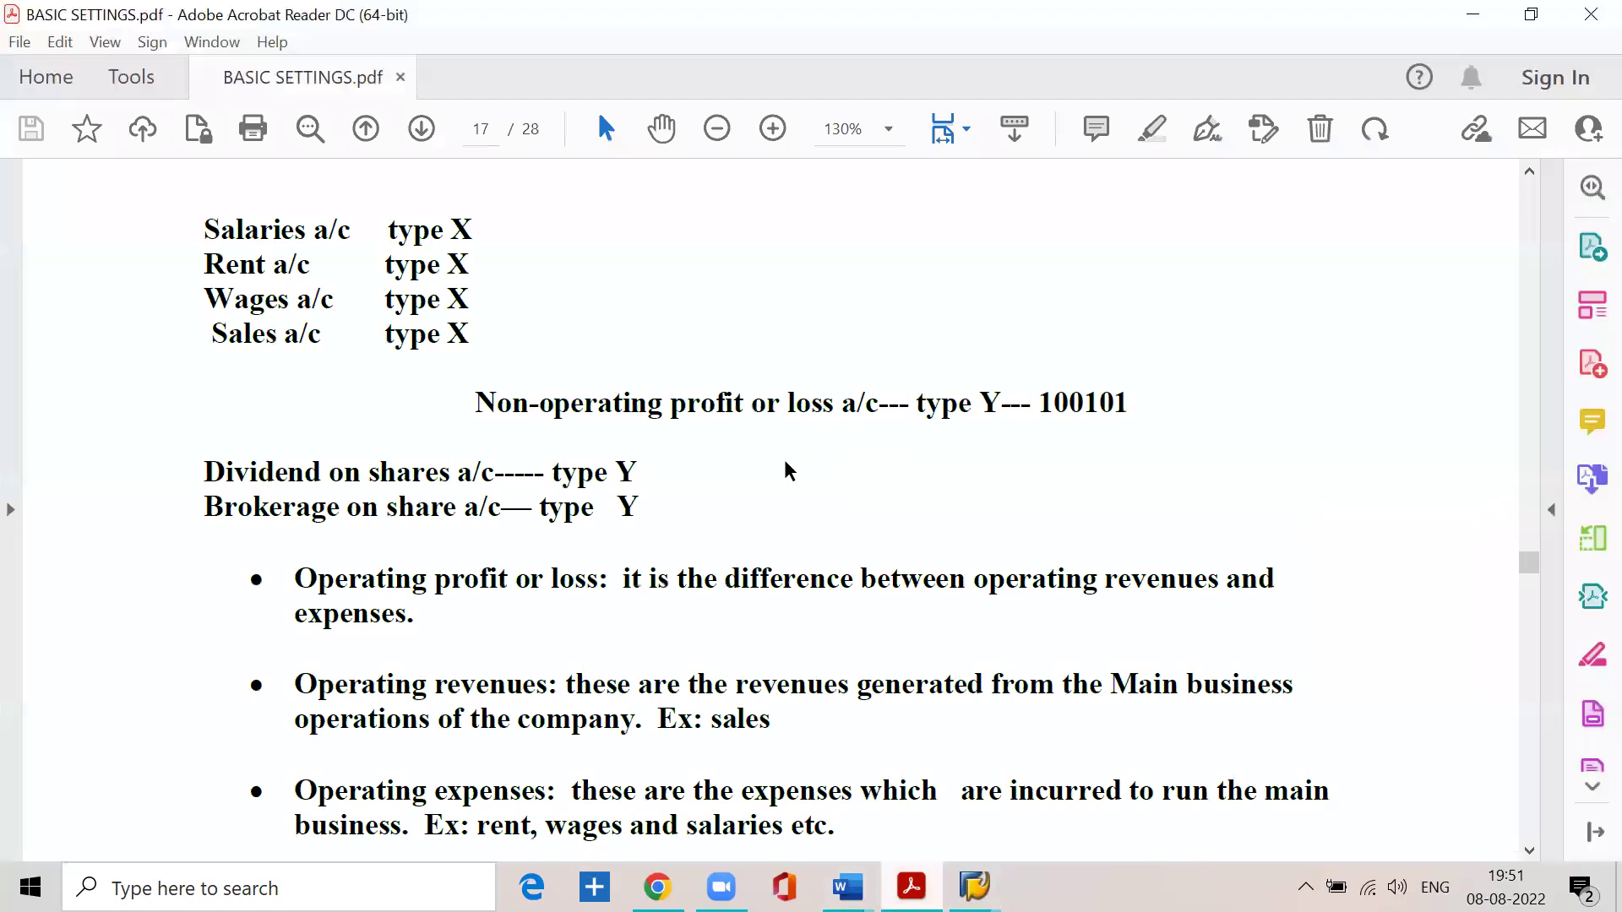
{"action": "scroll", "coordinate": [781, 465], "scroll_direction": "down", "scroll_amount": 10}
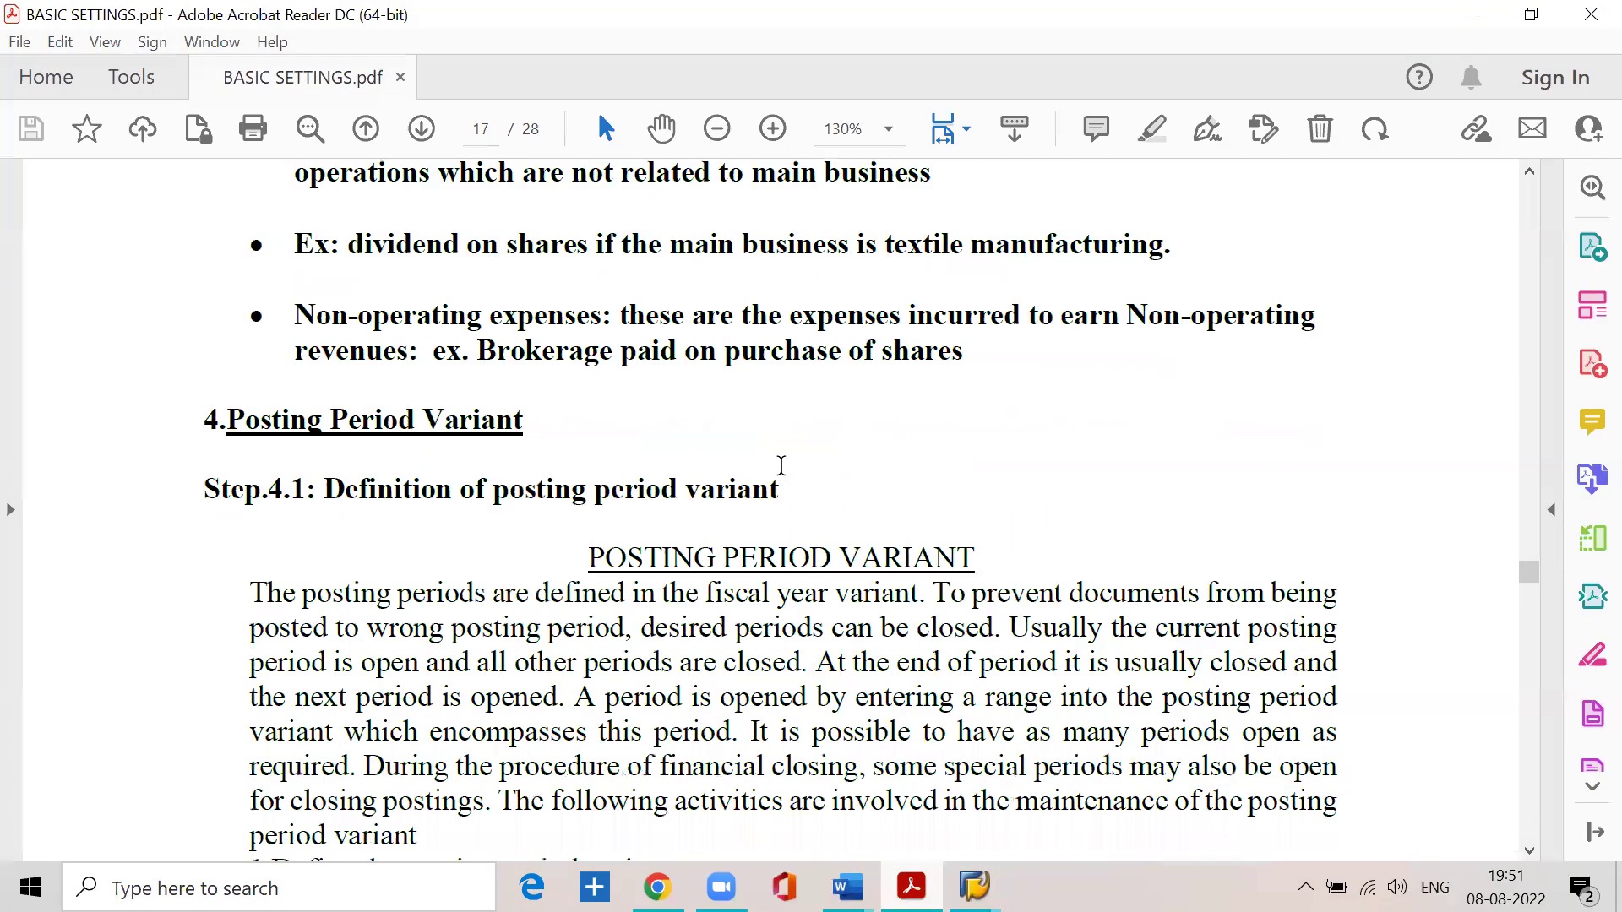